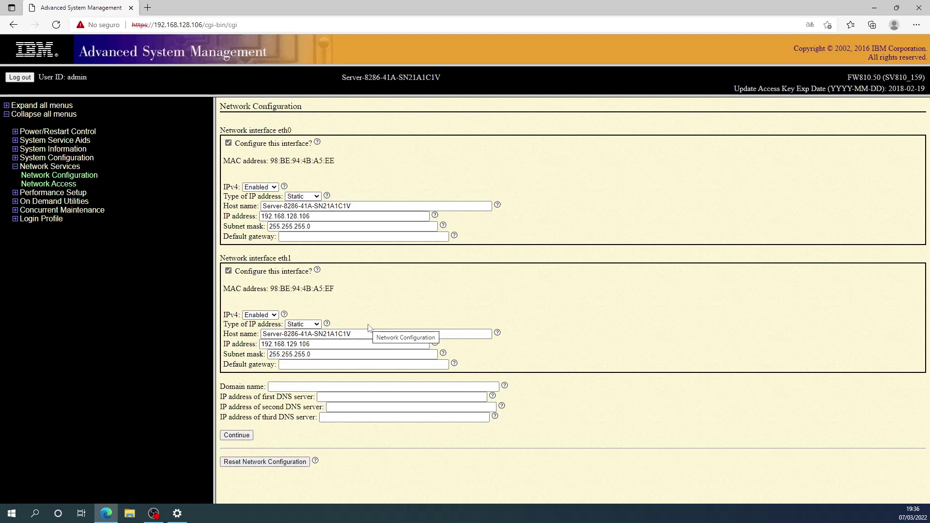
# Unconfigure eth1 and save the eth0-only static settings with IP 192.168.128.106.
pyautogui.click(228, 270)
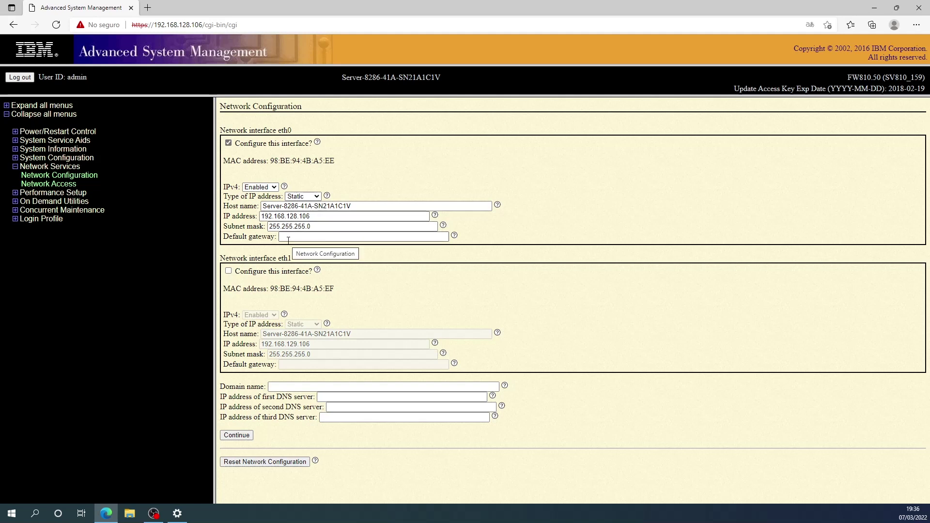
pyautogui.click(235, 436)
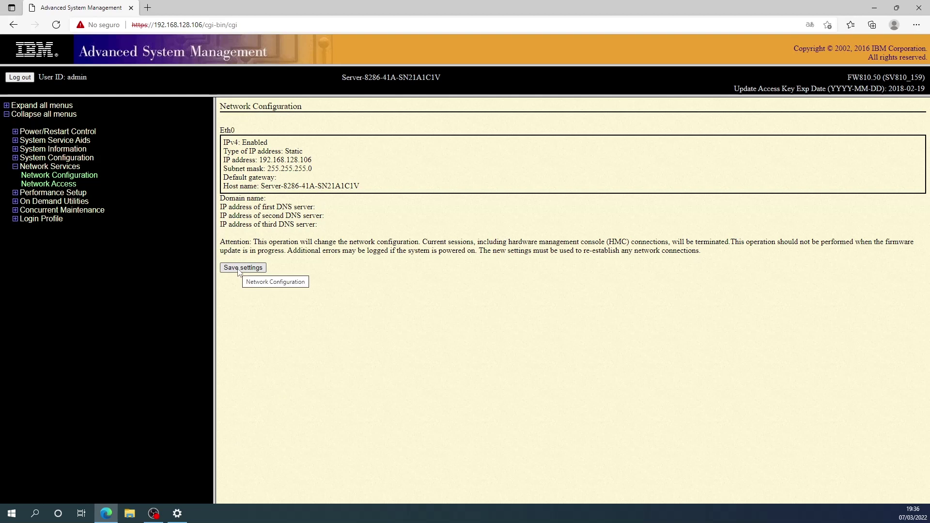
pyautogui.click(241, 269)
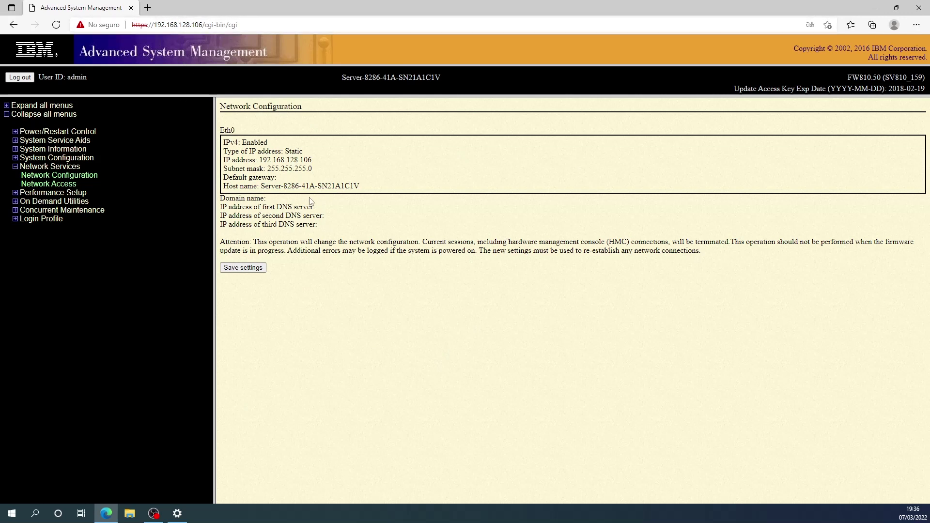
pyautogui.moveTo(203, 25); pyautogui.dragTo(156, 26)
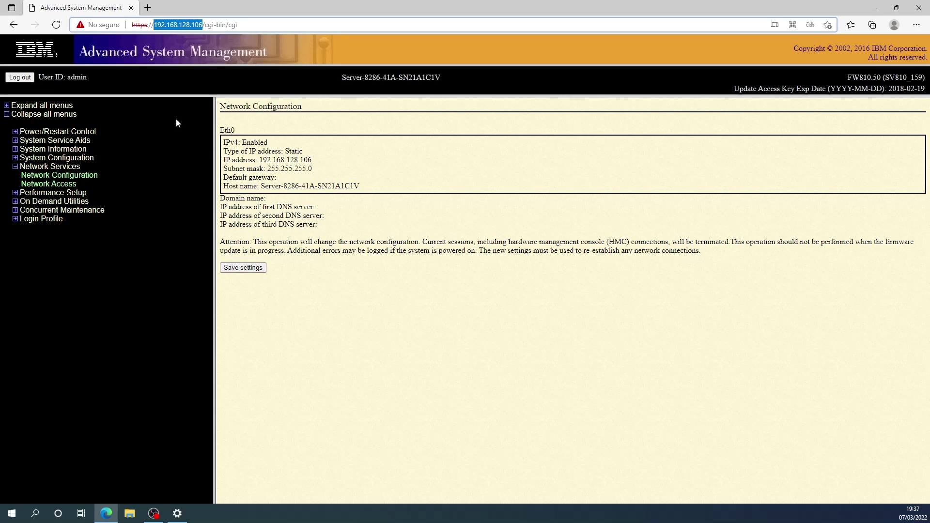
pyautogui.click(22, 79)
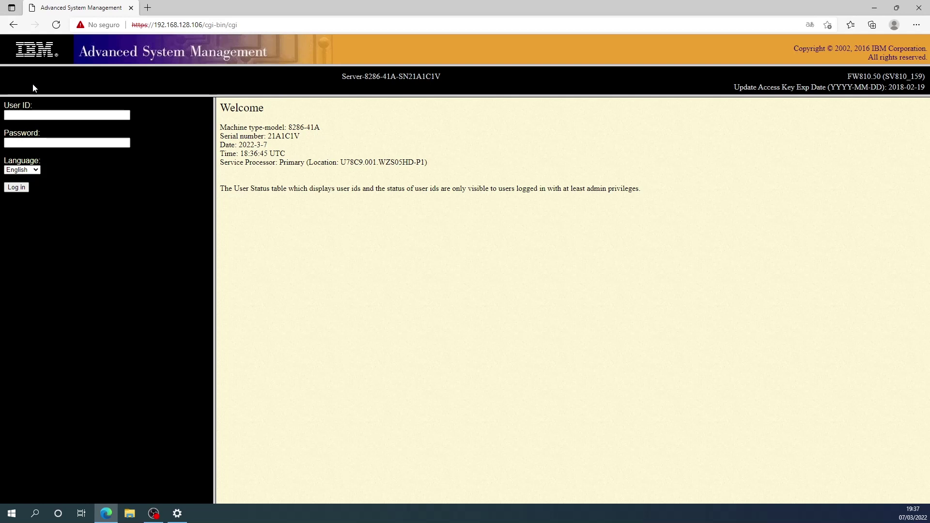
pyautogui.click(186, 23)
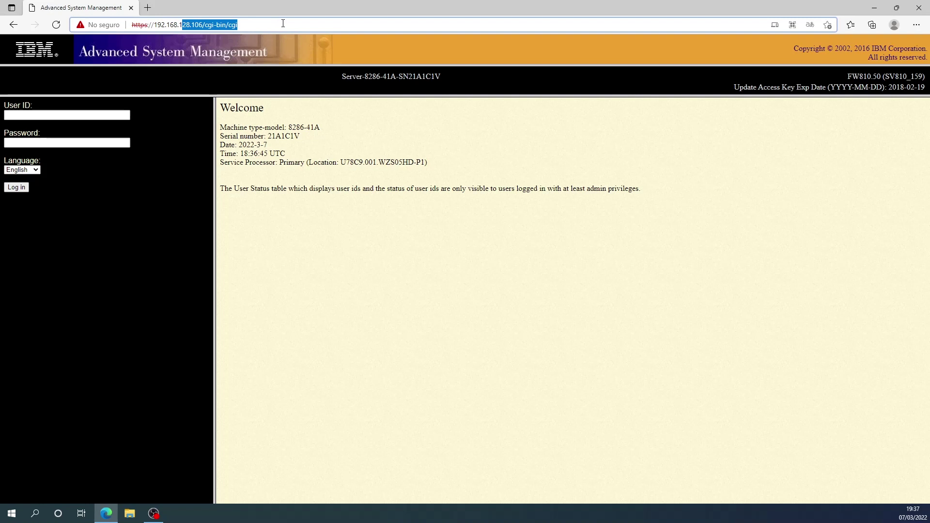
pyautogui.write('https://192.168.1.119')
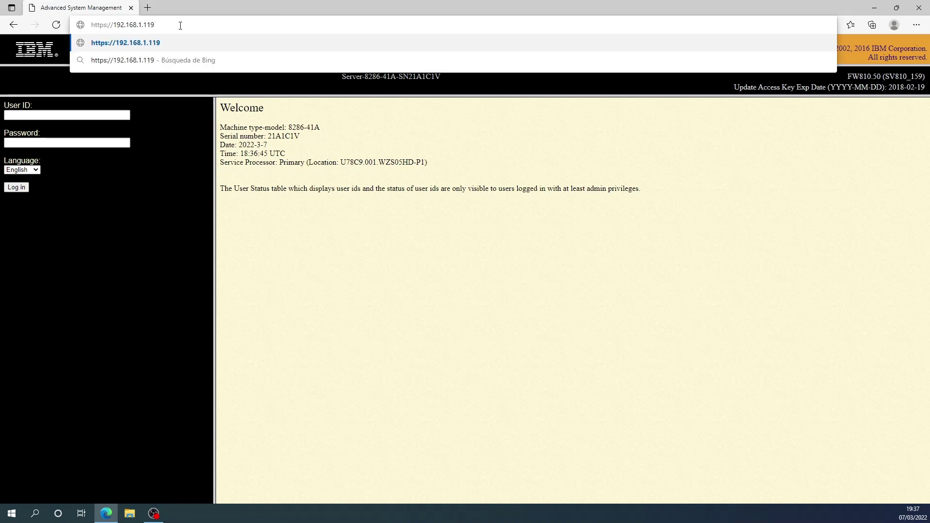
pyautogui.press('Return')
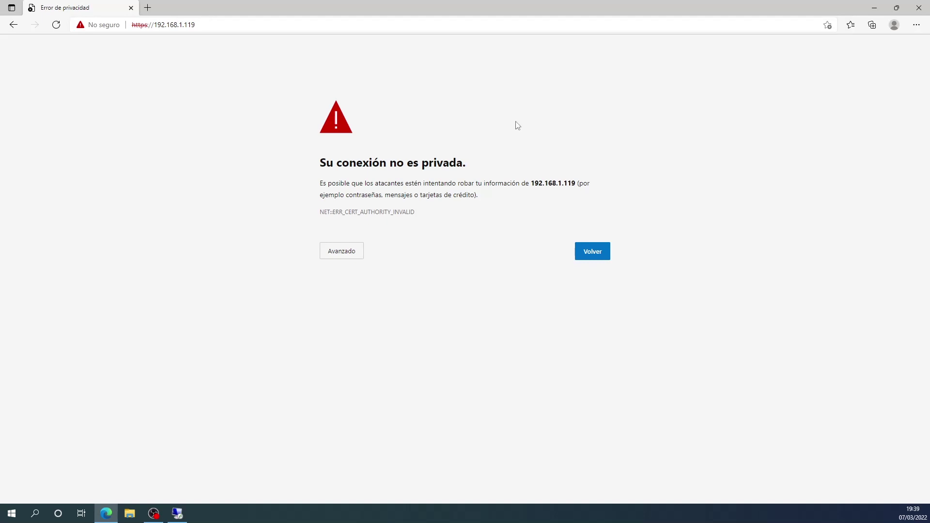
# Bypass the certificate warning via Avanzado and continue to 192.168.1.119 (no seguro).
pyautogui.click(348, 258)
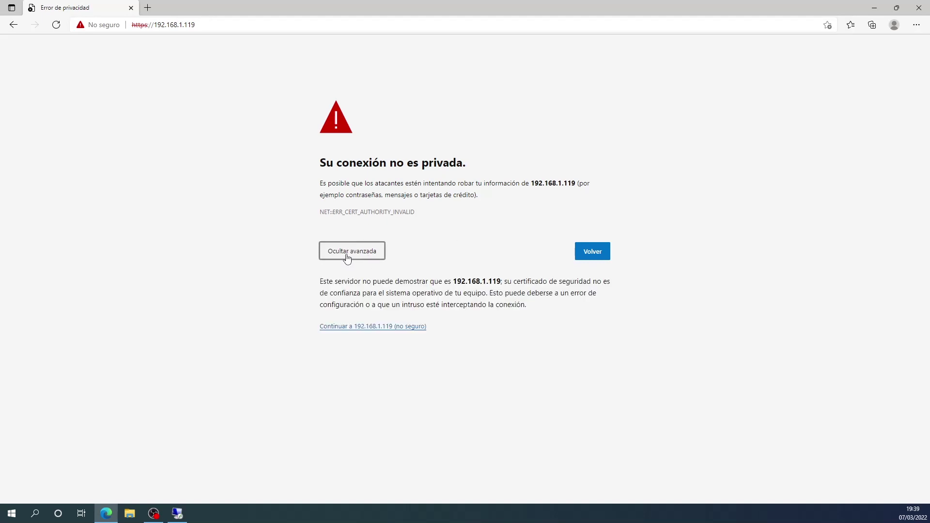
pyautogui.click(353, 329)
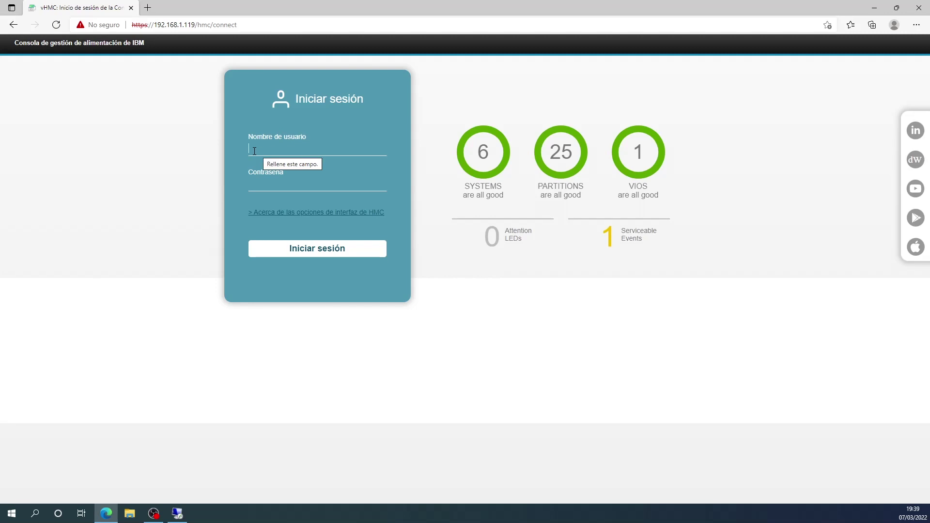
# Enter the HMC administrator username and password and sign in.
pyautogui.write('hscroot')
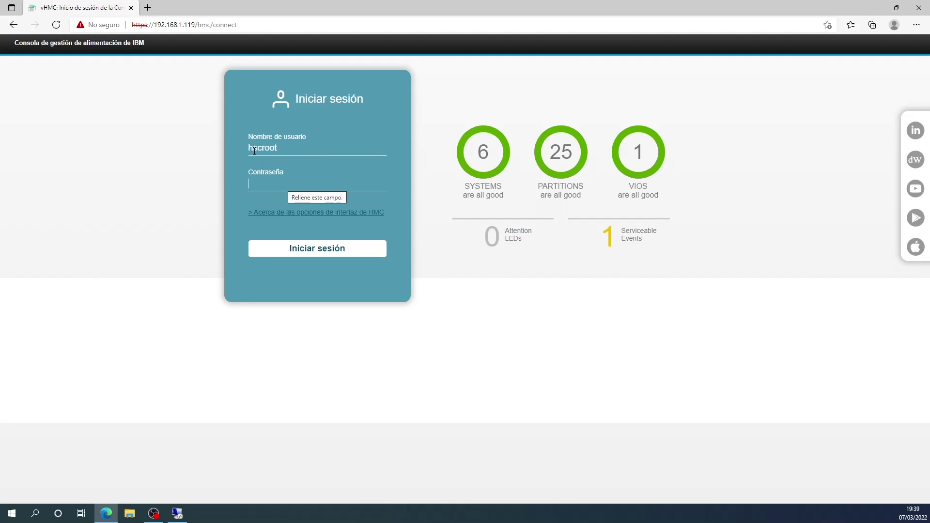
pyautogui.write('abc1234')
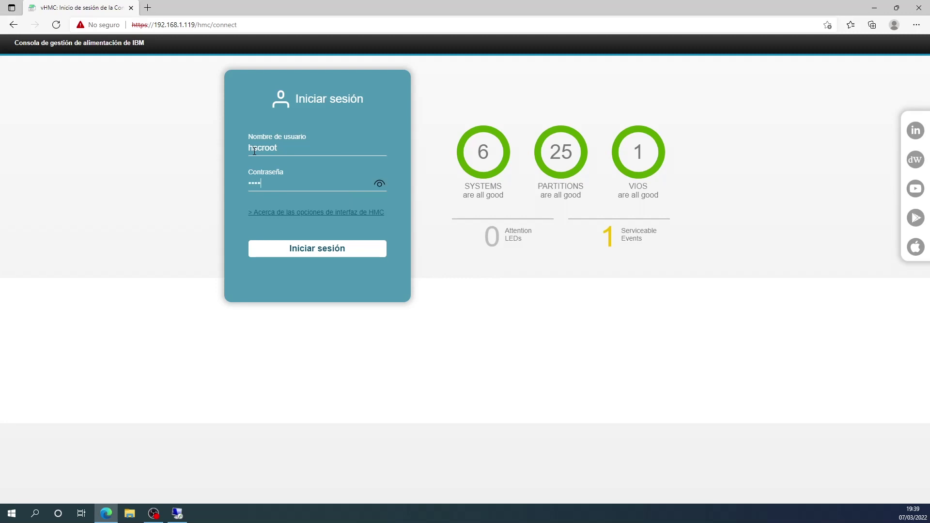
pyautogui.click(312, 249)
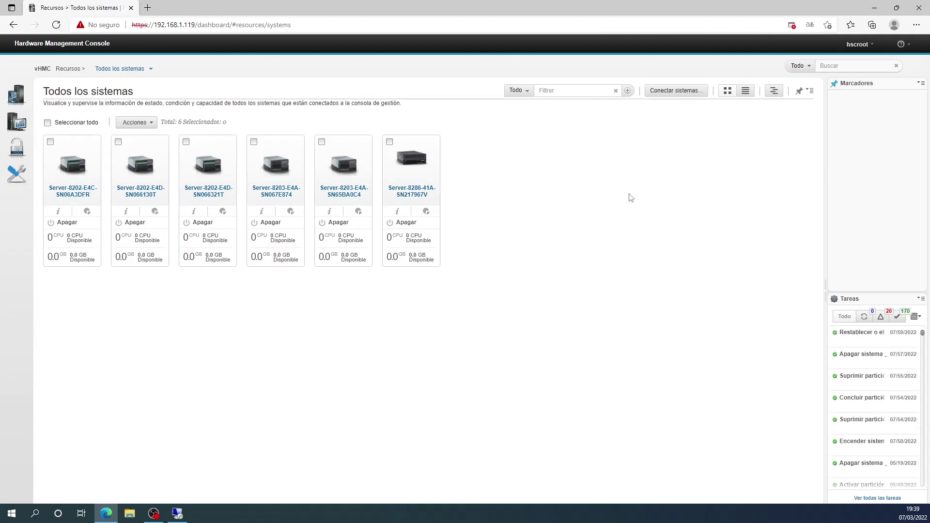
# Add the managed system at IP 192.168.128.106 with its password and confirm the addition.
pyautogui.click(672, 93)
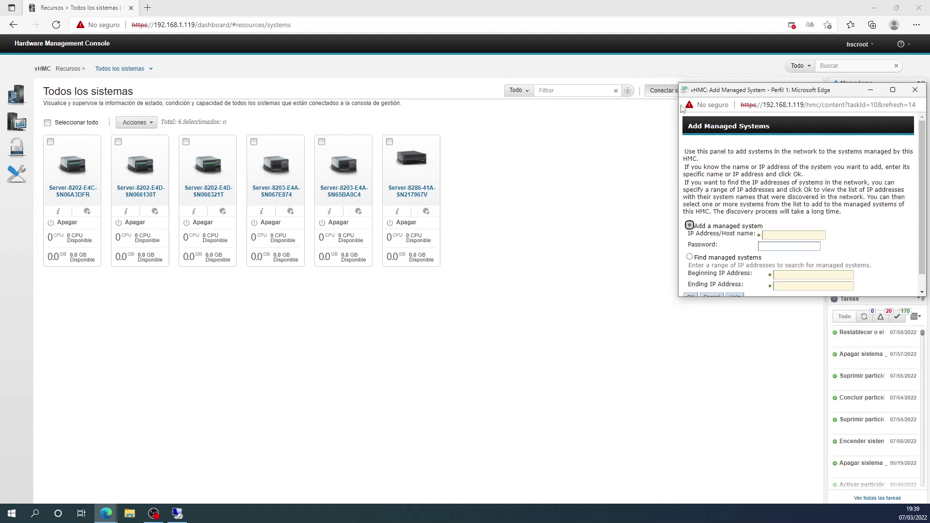
pyautogui.moveTo(775, 95); pyautogui.dragTo(685, 79)
pyautogui.moveTo(696, 282); pyautogui.dragTo(693, 342)
pyautogui.click(703, 219)
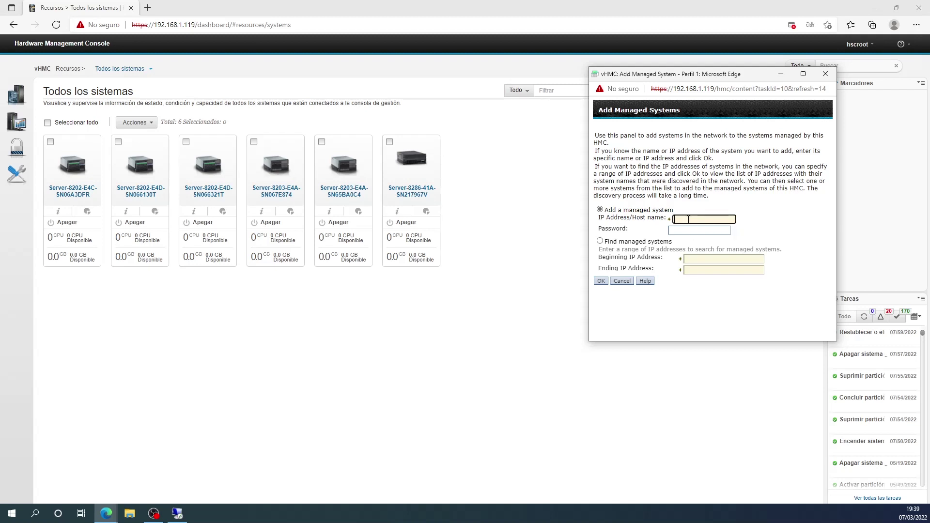
pyautogui.write('92.168.128.106')
pyautogui.click(687, 231)
pyautogui.write('abc')
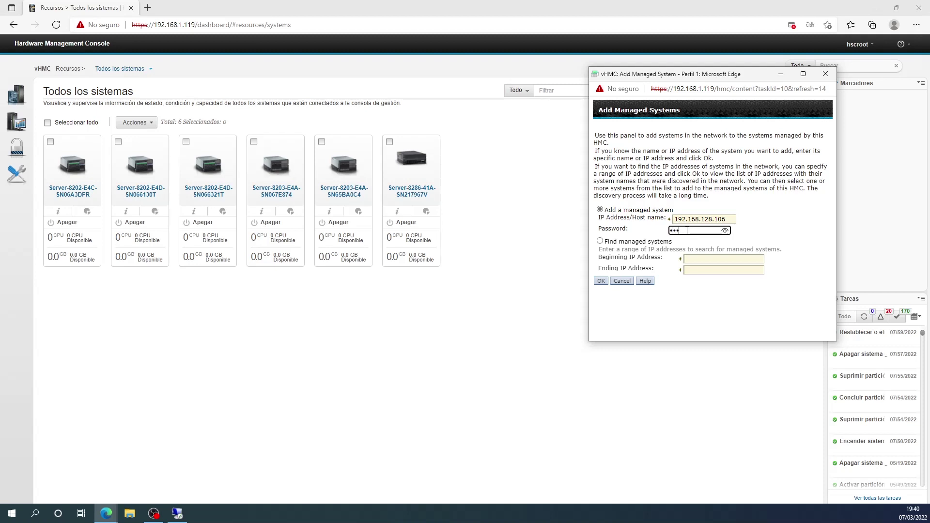
pyautogui.write('123')
pyautogui.click(600, 281)
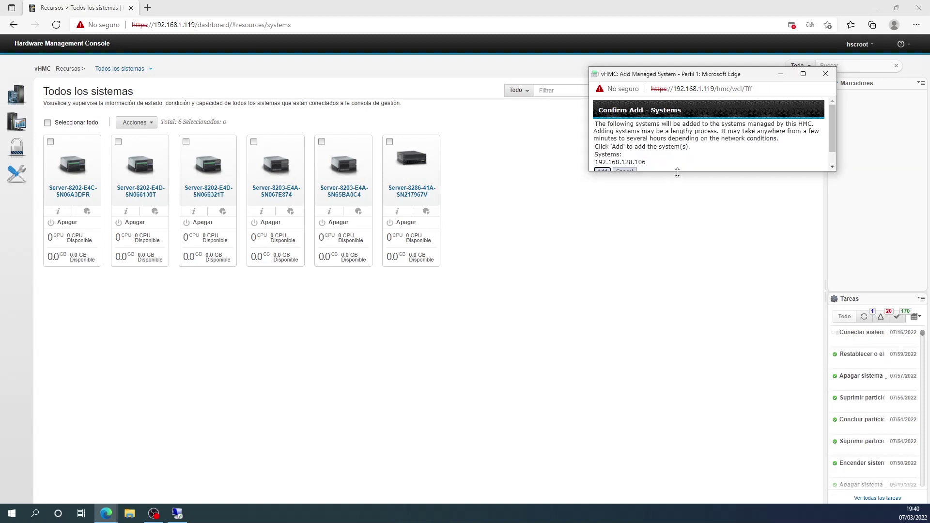
pyautogui.moveTo(676, 171); pyautogui.dragTo(668, 198)
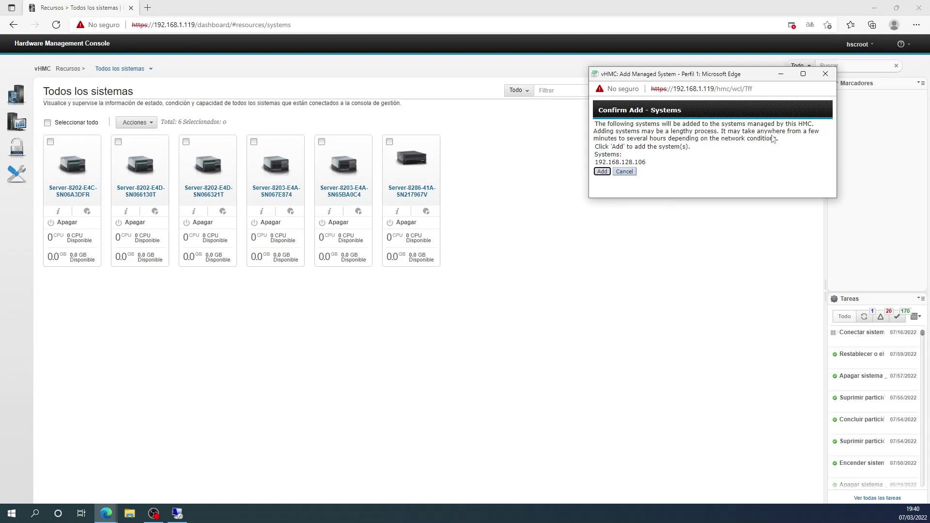
pyautogui.click(602, 172)
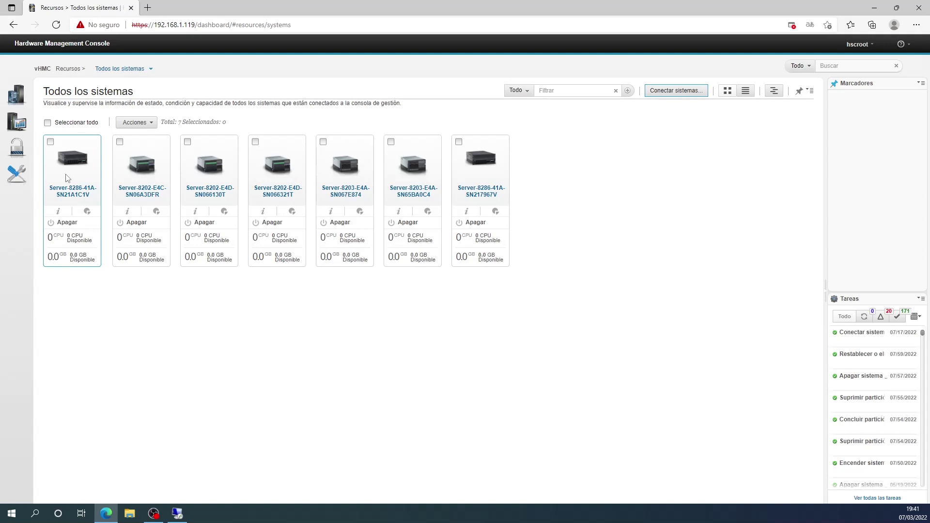
pyautogui.click(51, 142)
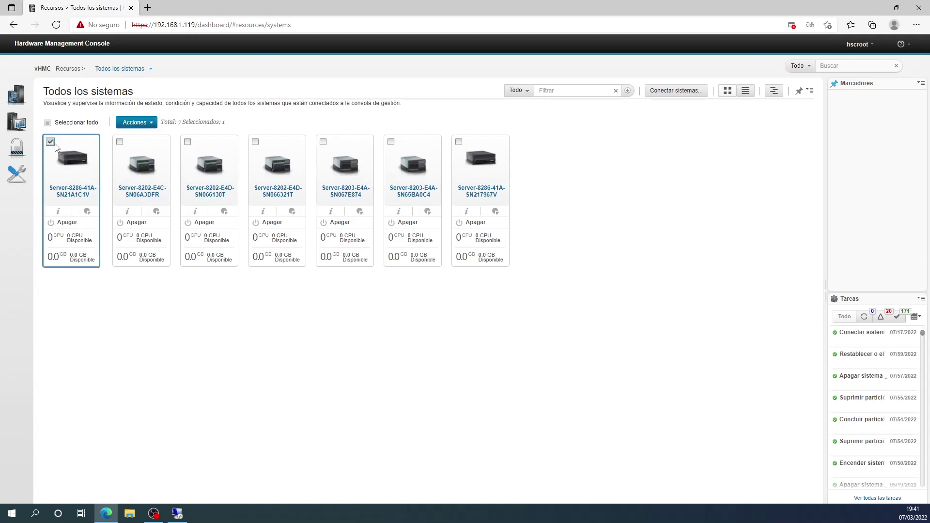
pyautogui.click(138, 123)
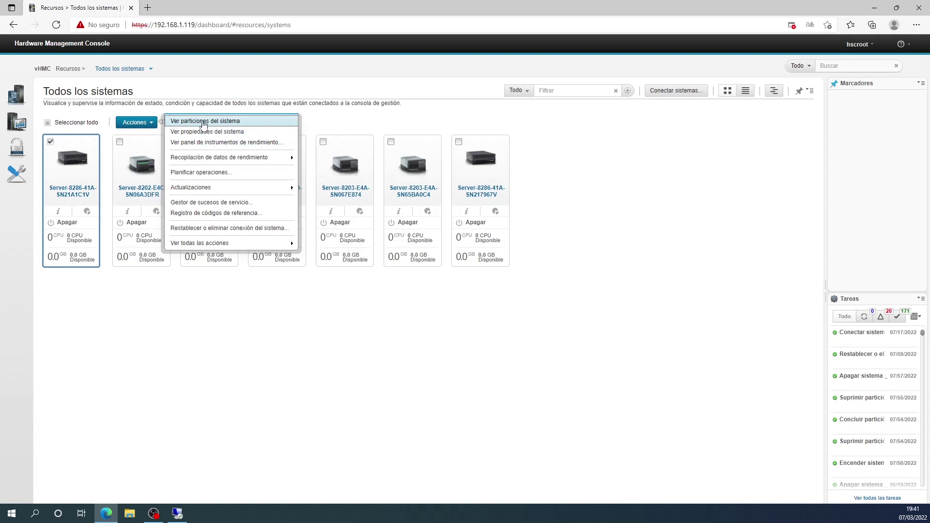
pyautogui.click(203, 122)
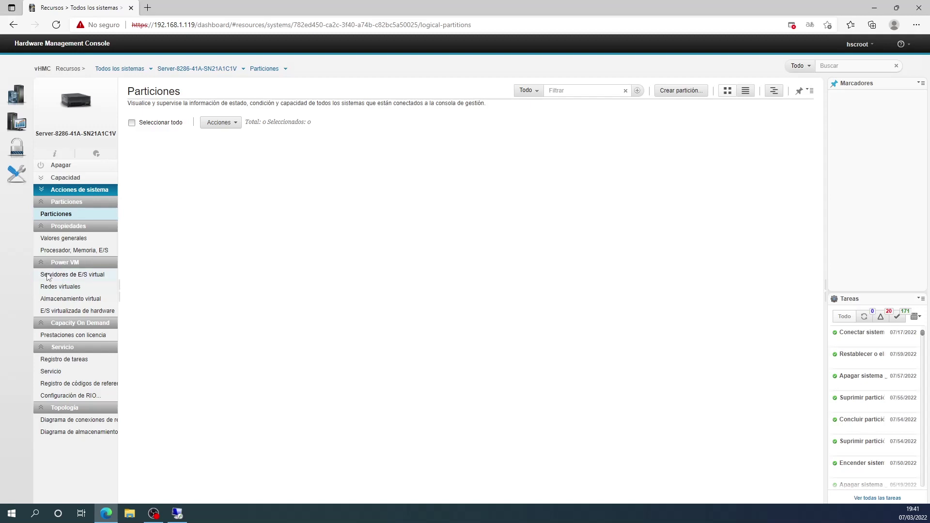
pyautogui.click(67, 277)
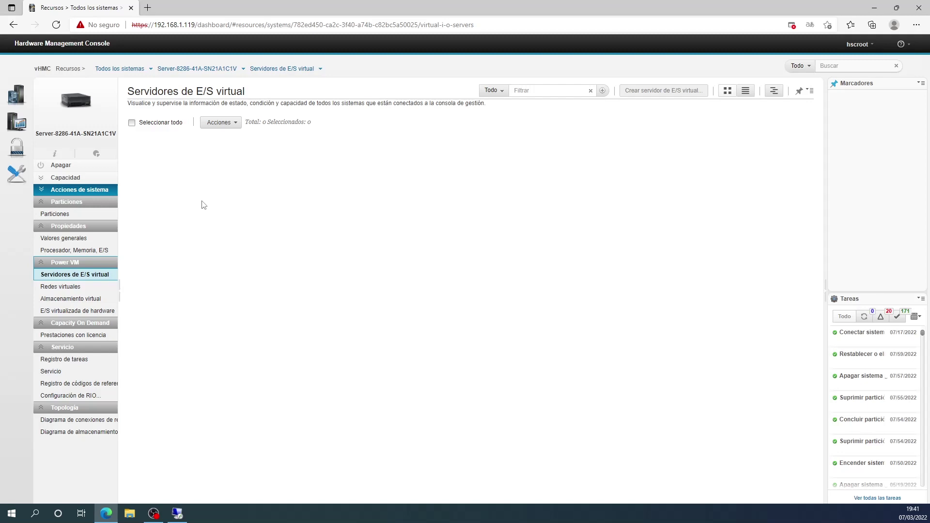
pyautogui.click(128, 71)
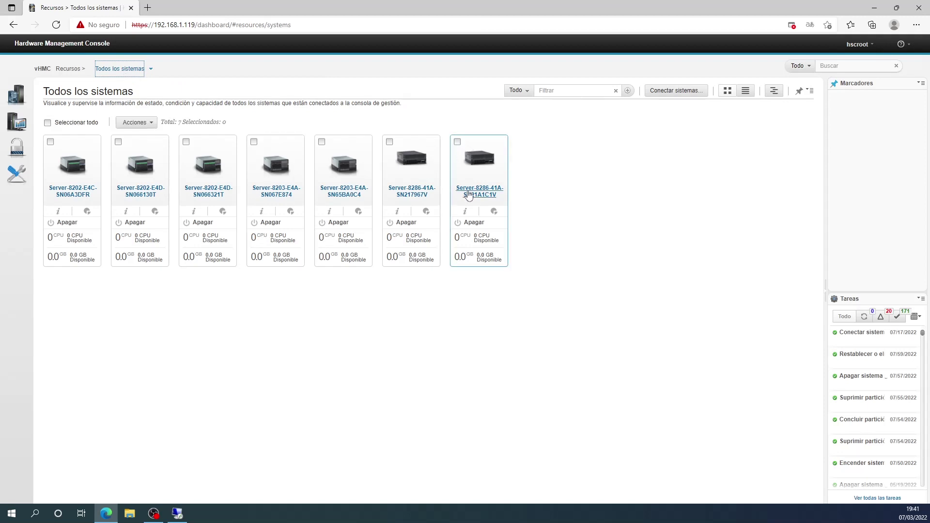
pyautogui.click(458, 142)
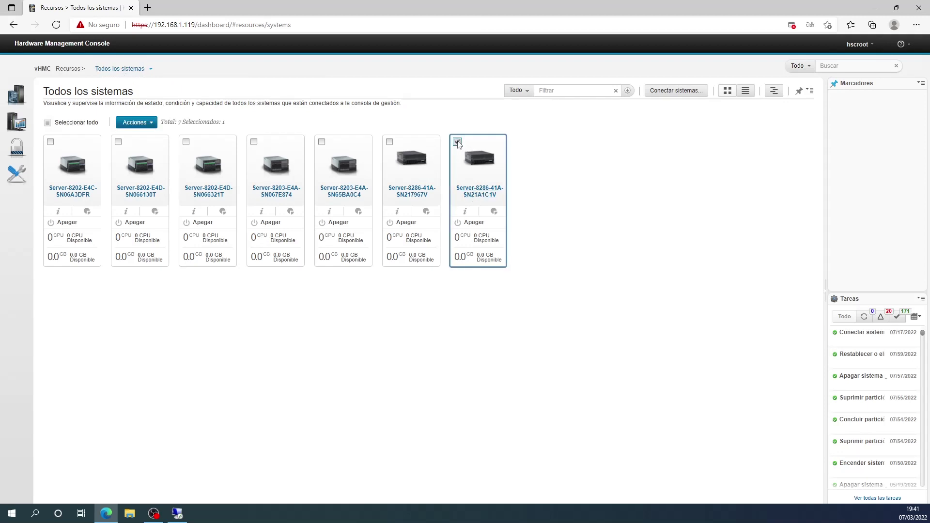
# Power on Server-8286-41A-SN21A1C1V using the Normal option.
pyautogui.click(148, 123)
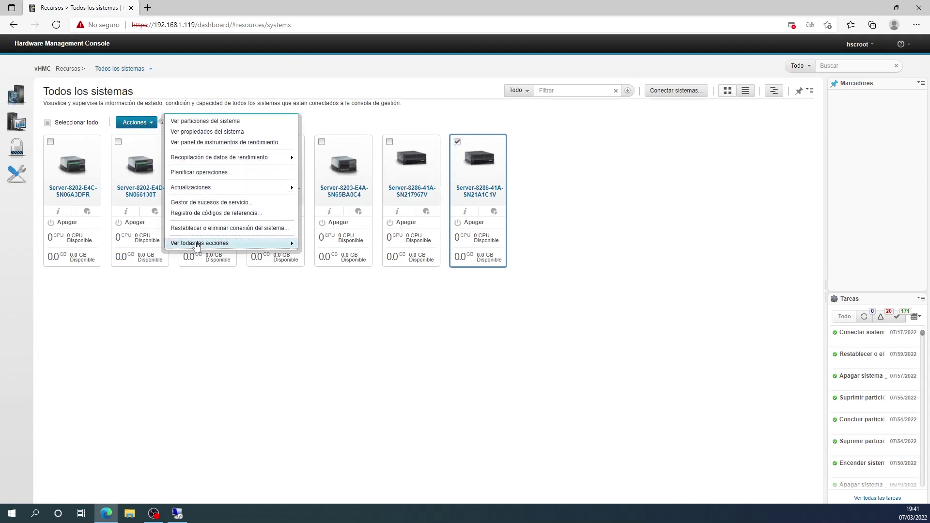
pyautogui.moveTo(196, 246)
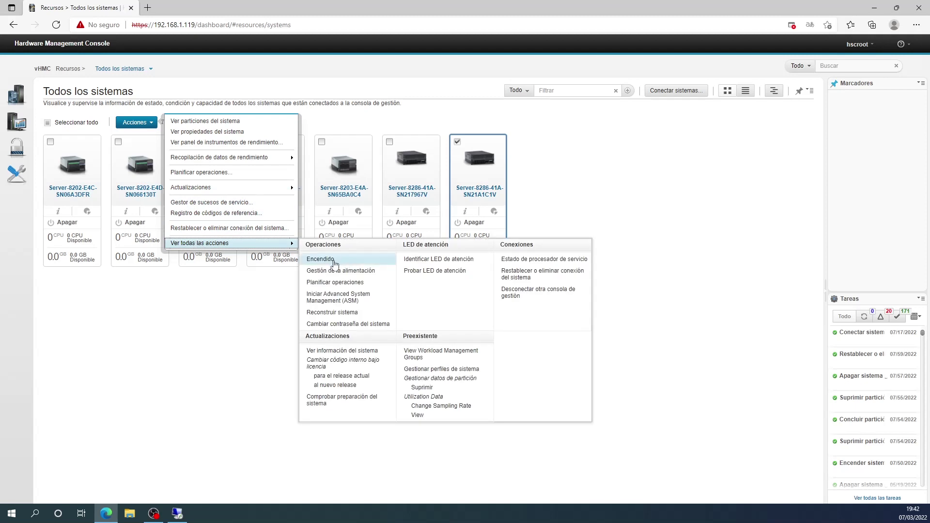
pyautogui.click(334, 260)
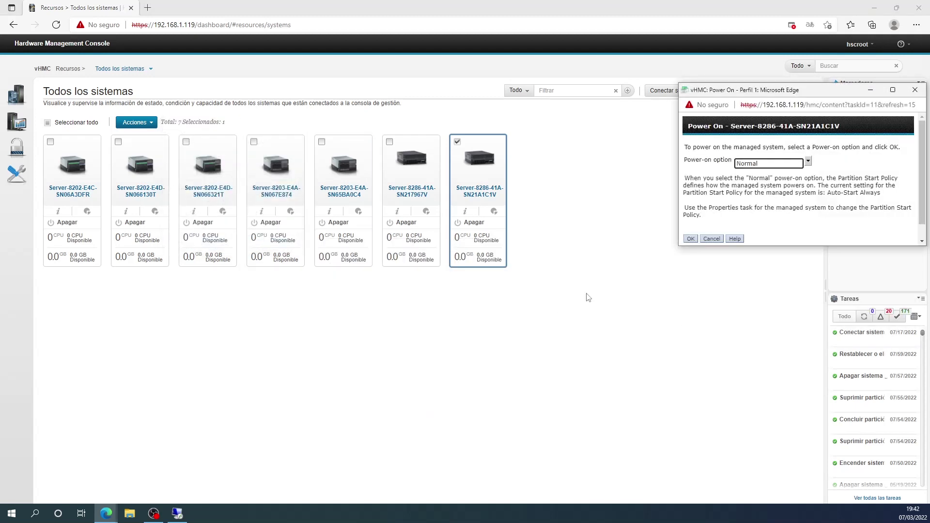
pyautogui.click(690, 239)
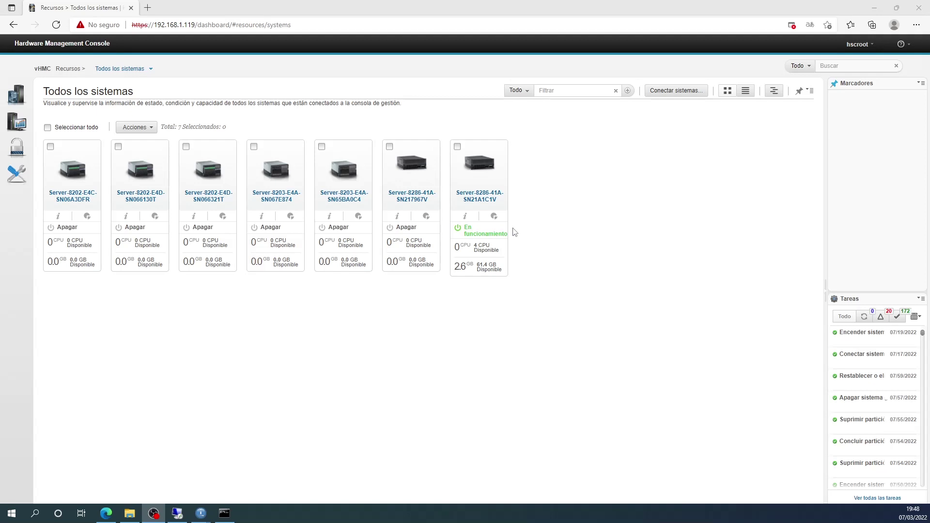
# Open the Servidores de E/S virtual page of Server-8286-41A-SN21A1C1V.
pyautogui.click(482, 195)
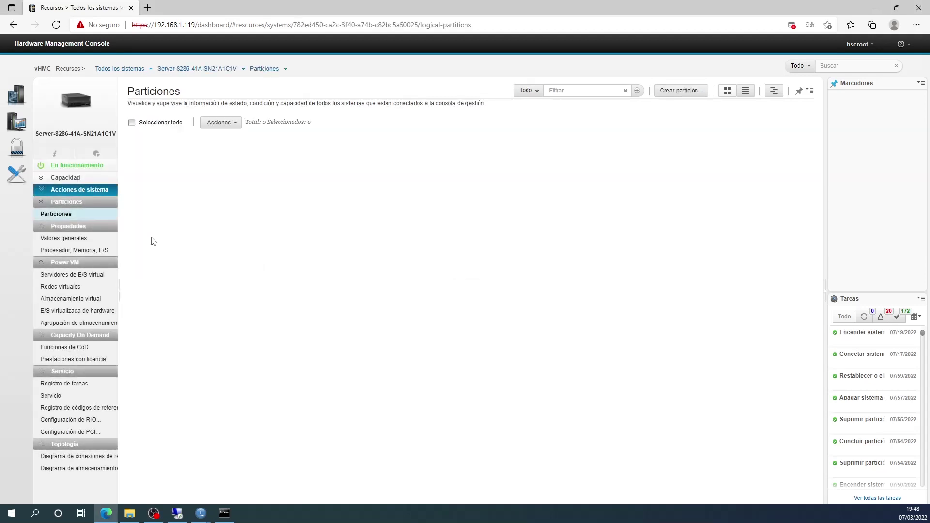
pyautogui.click(68, 275)
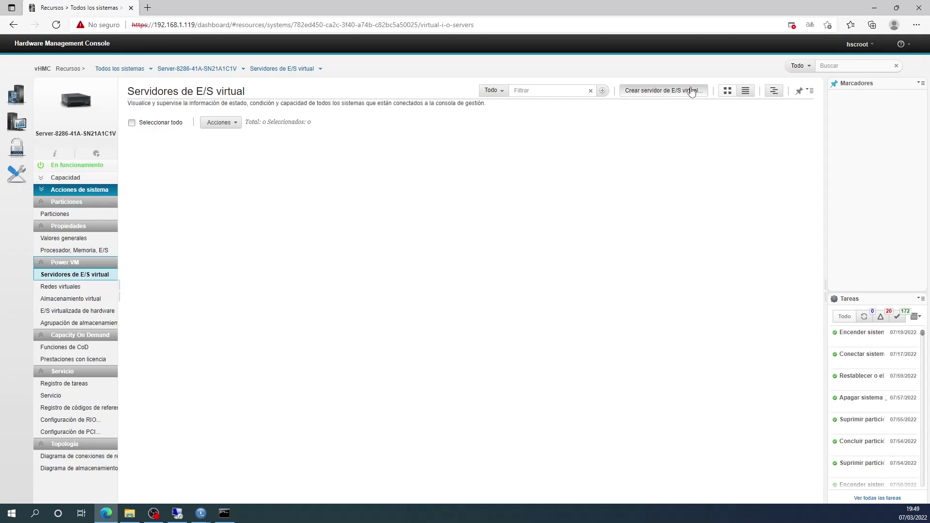
# Create a new VIOS renamed from VIOS130 to VIOSP8, keeping one dedicated processor.
pyautogui.click(658, 93)
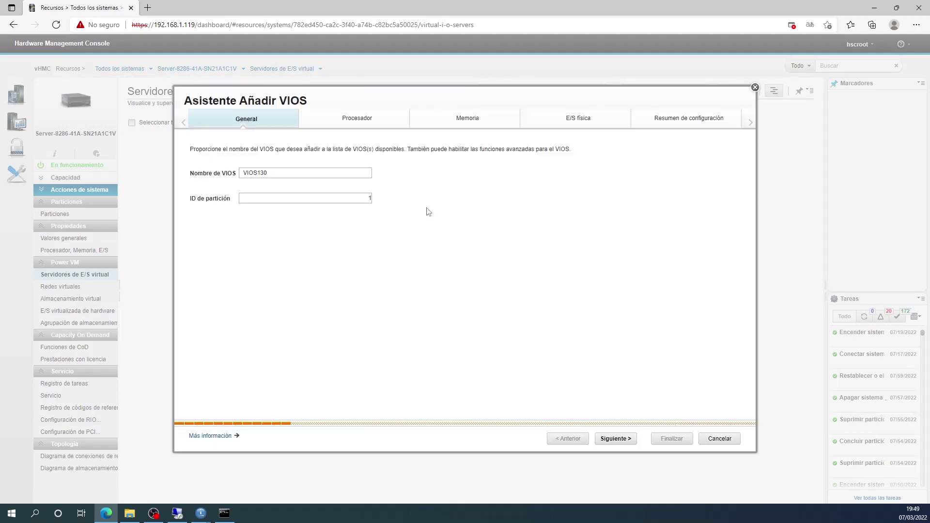
pyautogui.click(314, 173)
pyautogui.press('BackSpace')
pyautogui.press('BackSpace')
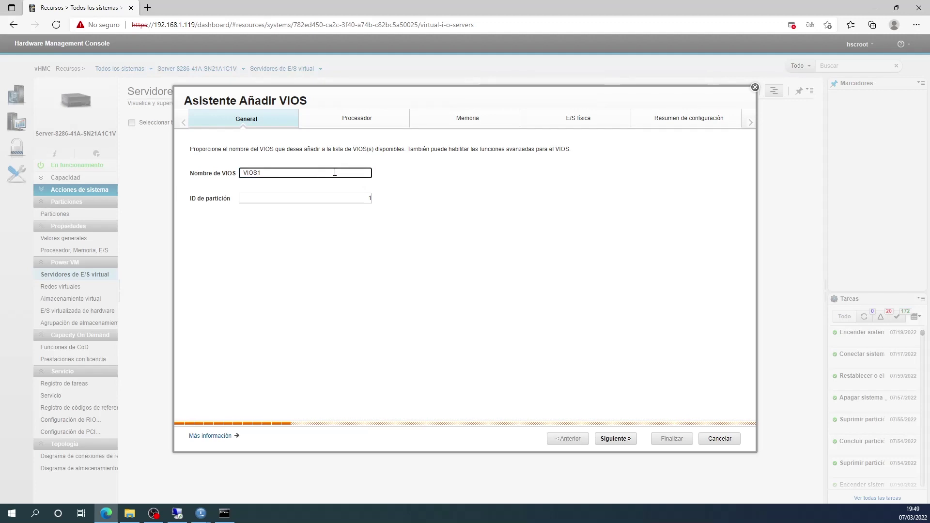
pyautogui.write('P8')
pyautogui.click(616, 440)
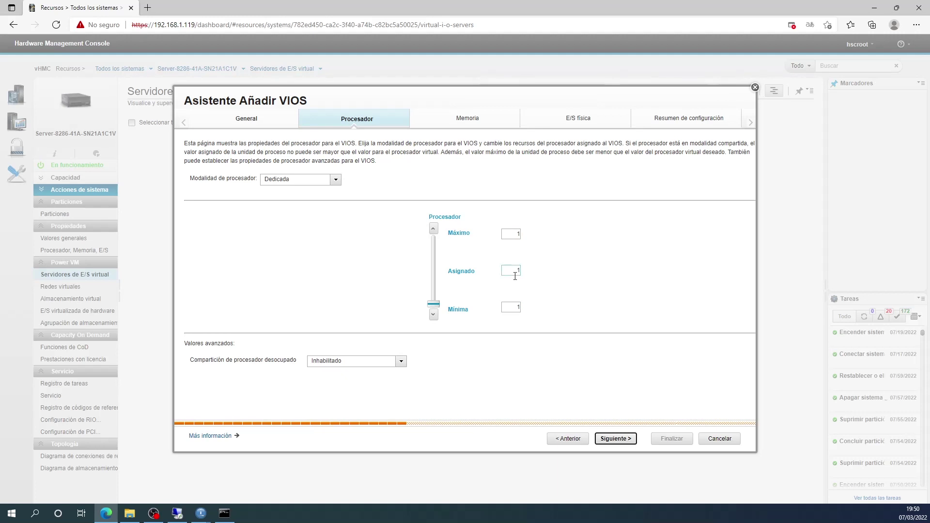
pyautogui.click(620, 438)
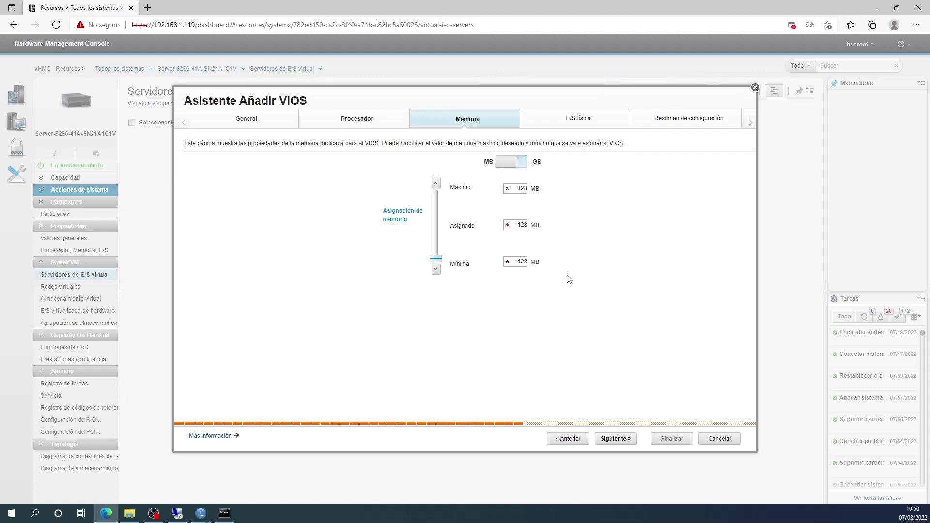
# Set VIOSP8's maximum, assigned and minimum memory to 4 GB.
pyautogui.click(512, 166)
pyautogui.moveTo(515, 189); pyautogui.dragTo(537, 191)
pyautogui.write('4')
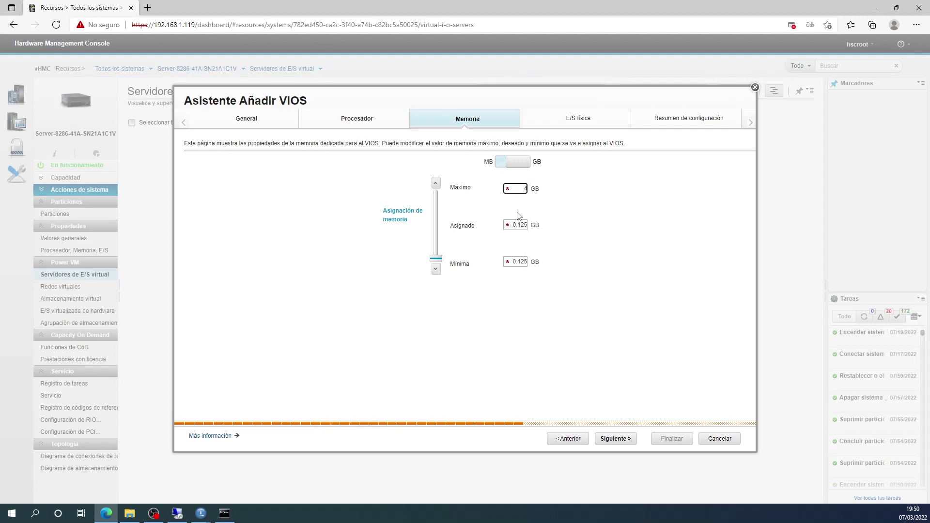
pyautogui.moveTo(513, 225); pyautogui.dragTo(543, 227)
pyautogui.write('4')
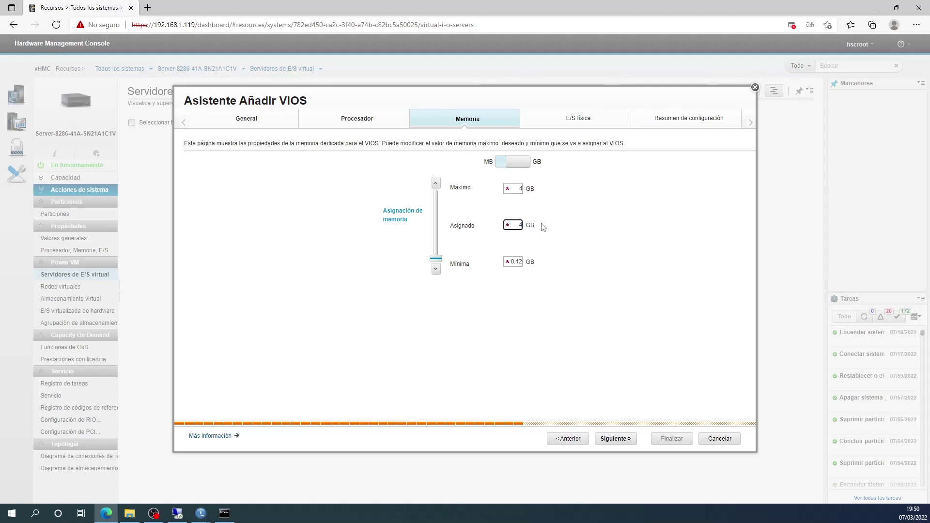
pyautogui.moveTo(512, 261); pyautogui.dragTo(538, 264)
pyautogui.write('4')
pyautogui.click(583, 257)
pyautogui.click(621, 442)
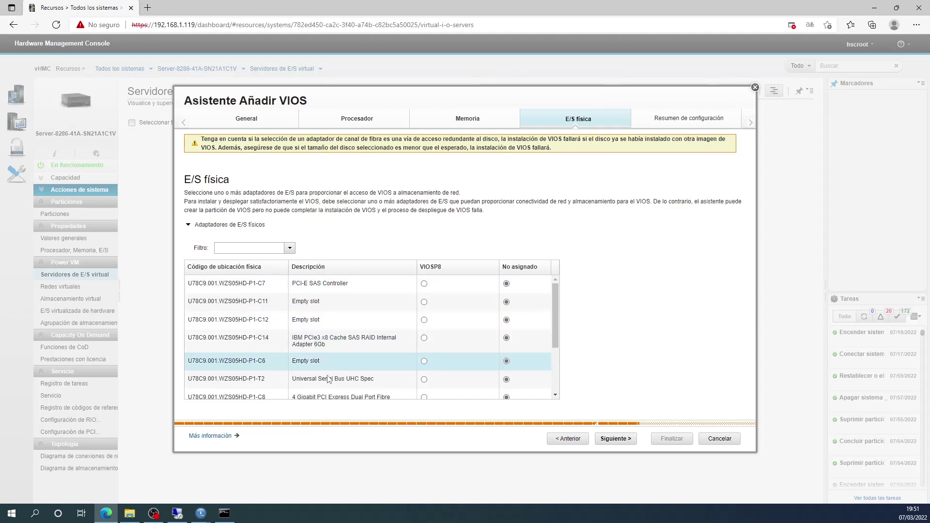
# Assign adapters C7, C14, T2, C8, C9, C10 and C15 (SAS, USB, Fibre Channel) to VIOSP8.
pyautogui.moveTo(560, 293); pyautogui.dragTo(515, 284)
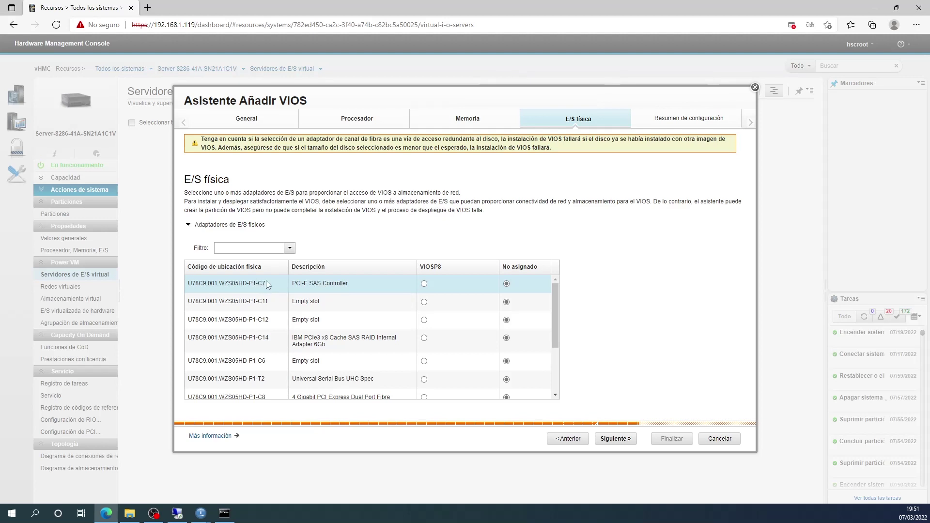
pyautogui.click(424, 284)
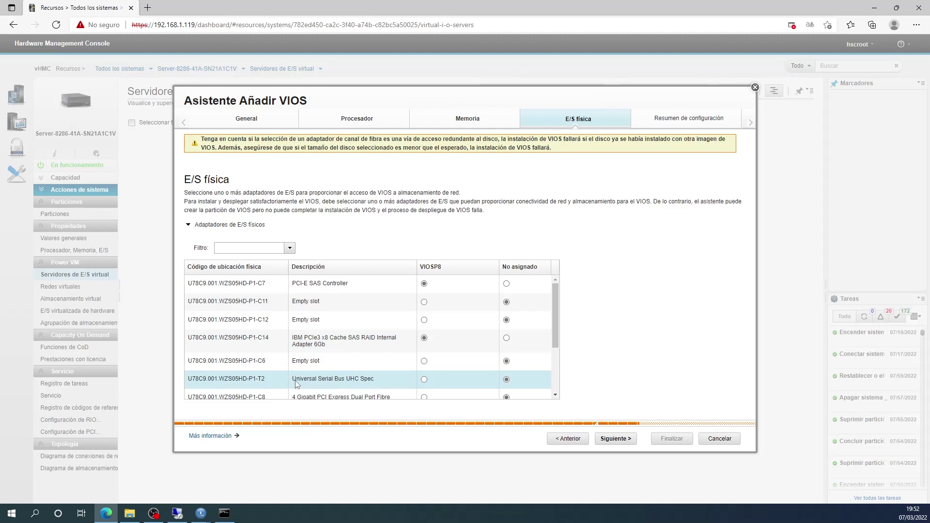
pyautogui.click(424, 380)
pyautogui.moveTo(554, 304); pyautogui.dragTo(553, 347)
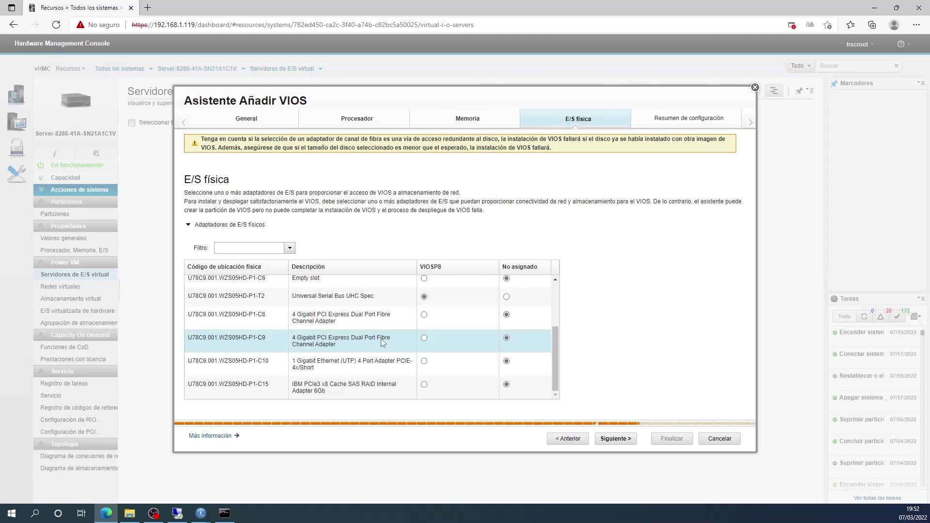
pyautogui.click(424, 316)
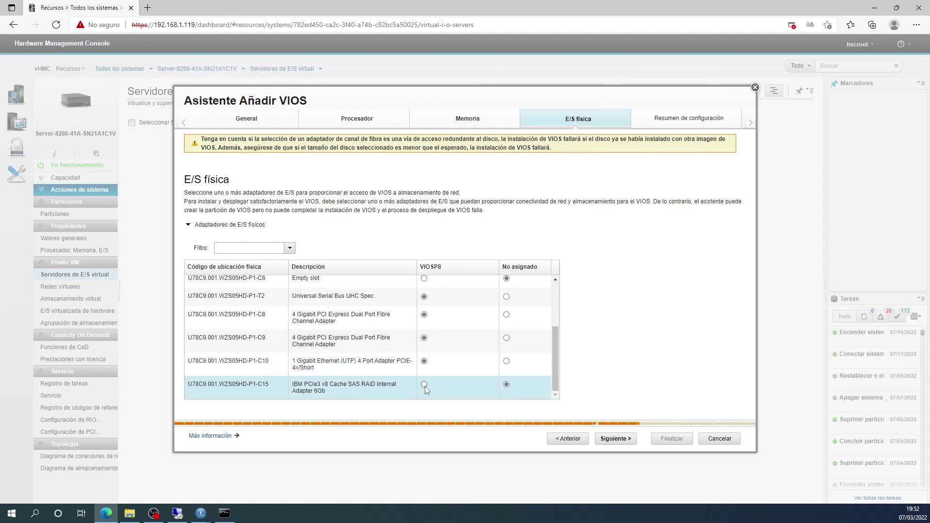
pyautogui.moveTo(553, 374); pyautogui.dragTo(557, 305)
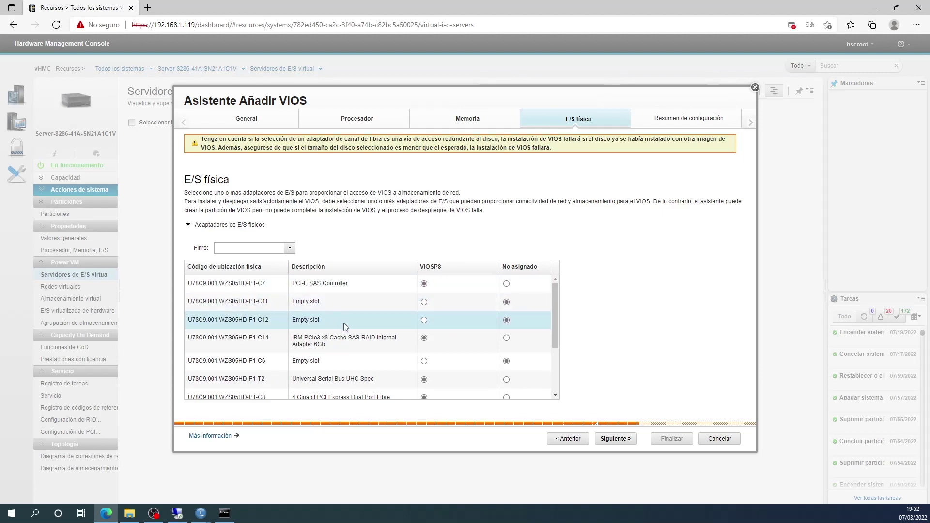
pyautogui.moveTo(555, 337); pyautogui.dragTo(556, 388)
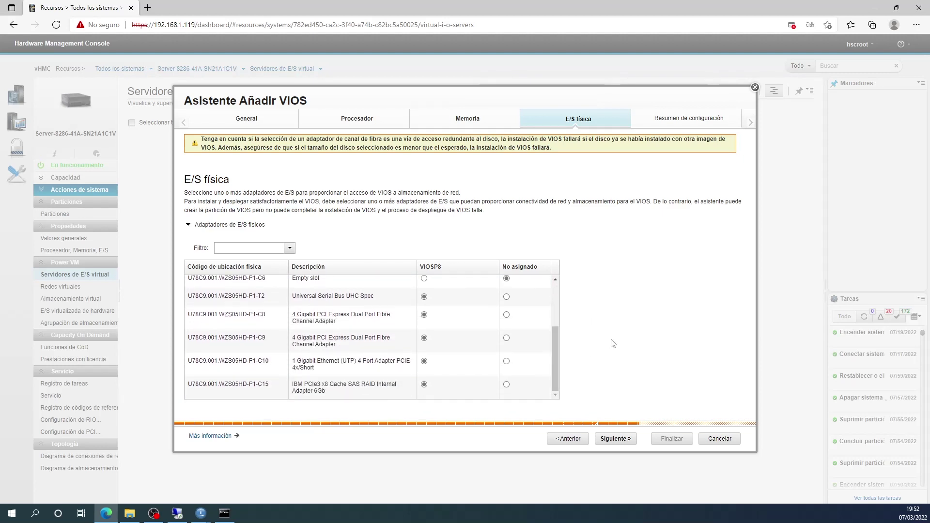
pyautogui.click(619, 440)
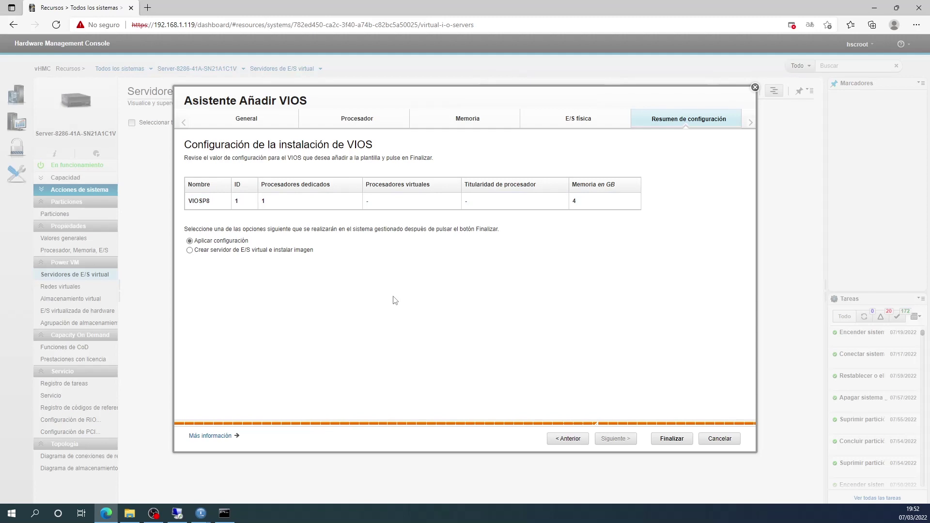
# Finish the wizard with Aplicar configuración to create VIOSP8, then close the success message.
pyautogui.click(672, 438)
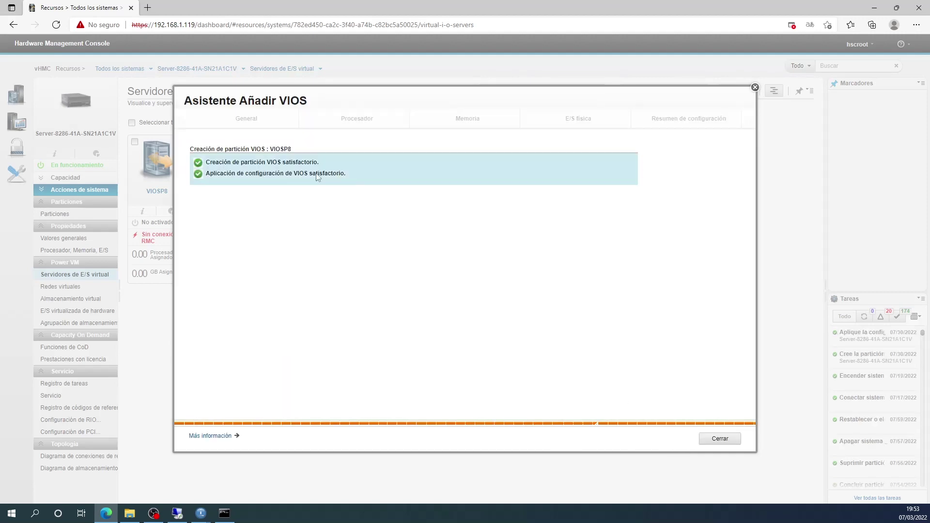
pyautogui.click(718, 444)
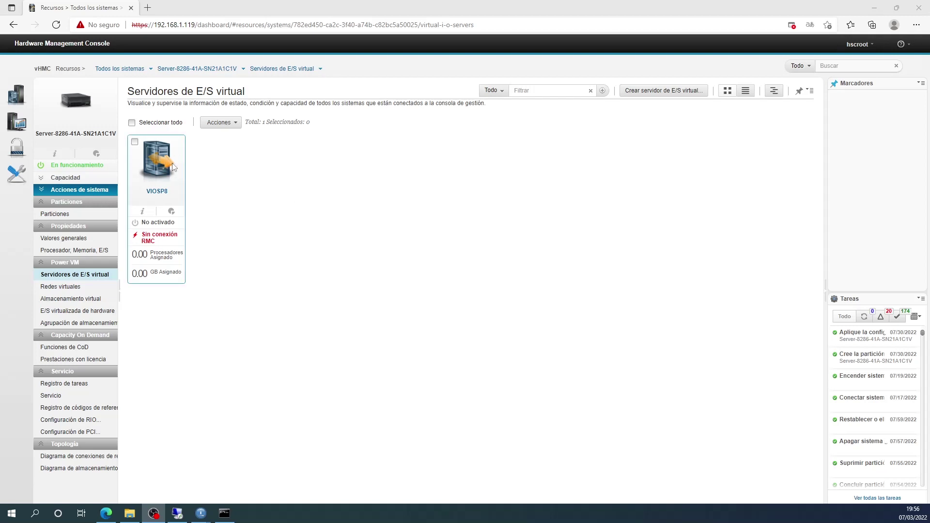
# Open the Managed Profiles window for the VIOSP8 server and enlarge it.
pyautogui.click(134, 142)
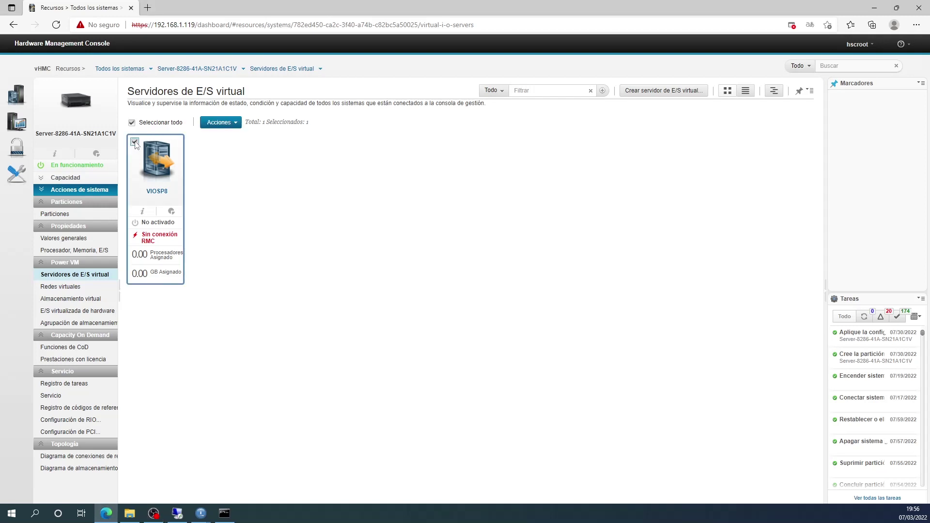
pyautogui.click(221, 124)
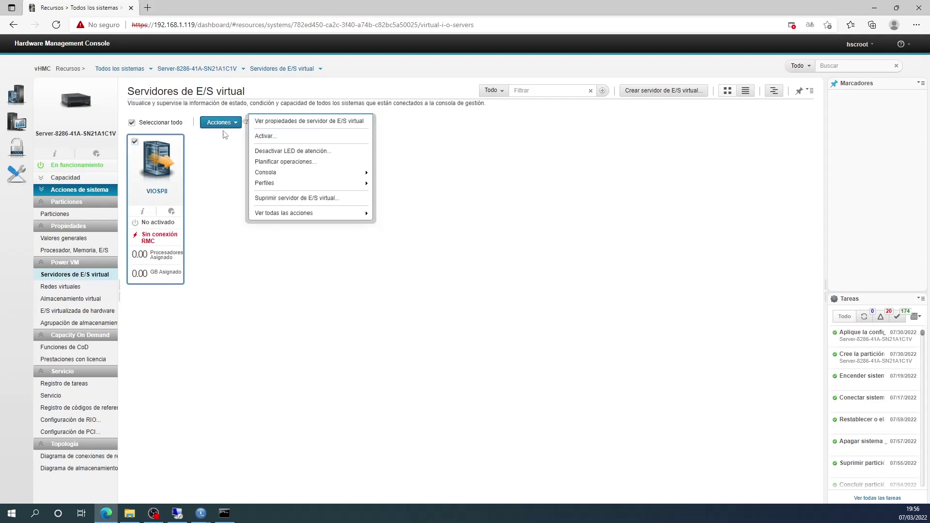
pyautogui.moveTo(270, 183)
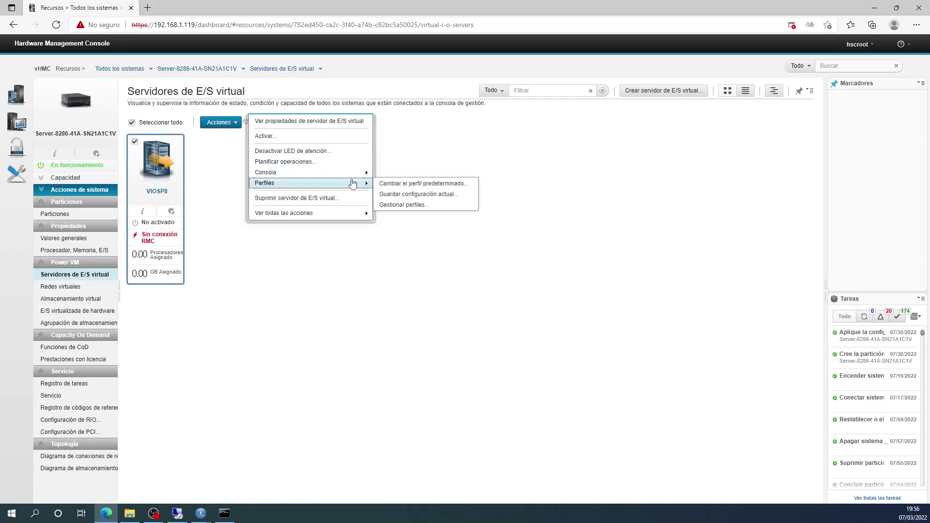
pyautogui.click(423, 206)
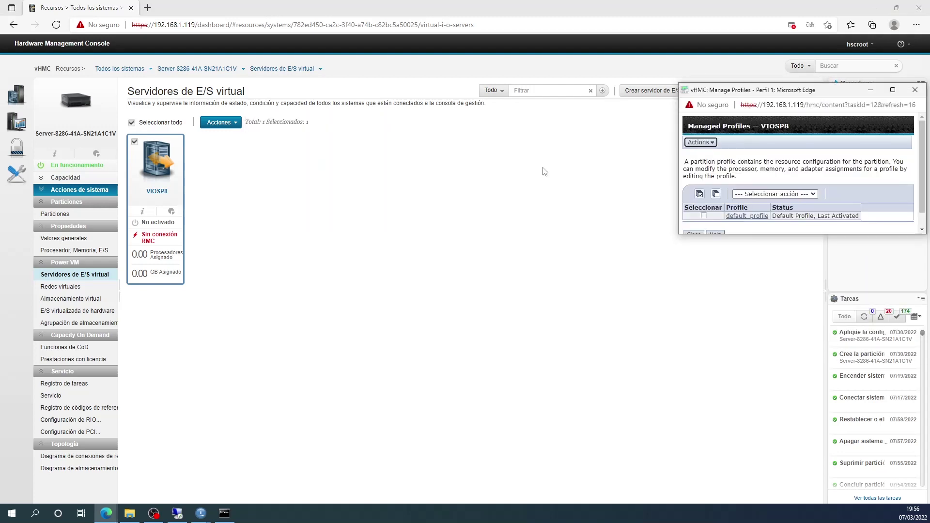
pyautogui.moveTo(741, 92); pyautogui.dragTo(575, 98)
pyautogui.moveTo(590, 241); pyautogui.dragTo(591, 274)
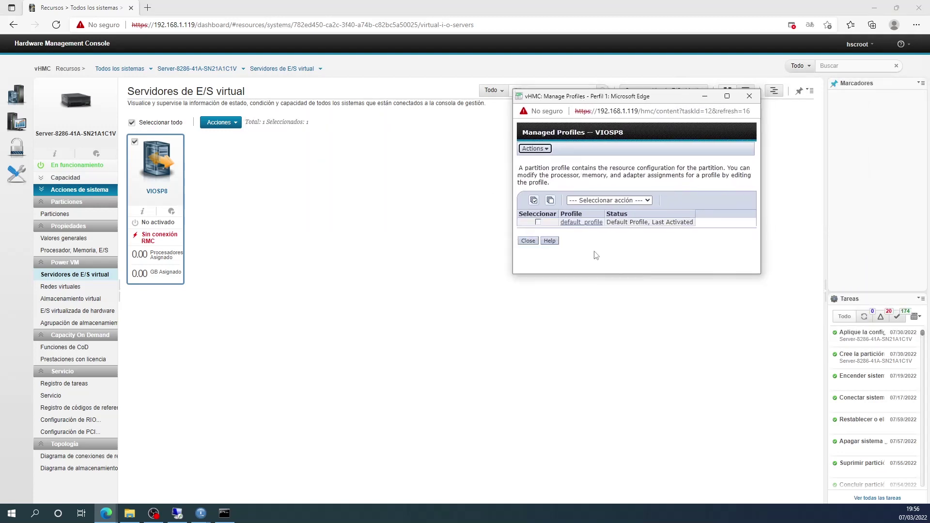
# Copy default_profile into a new profile named VIOSP8.
pyautogui.click(538, 222)
pyautogui.click(535, 151)
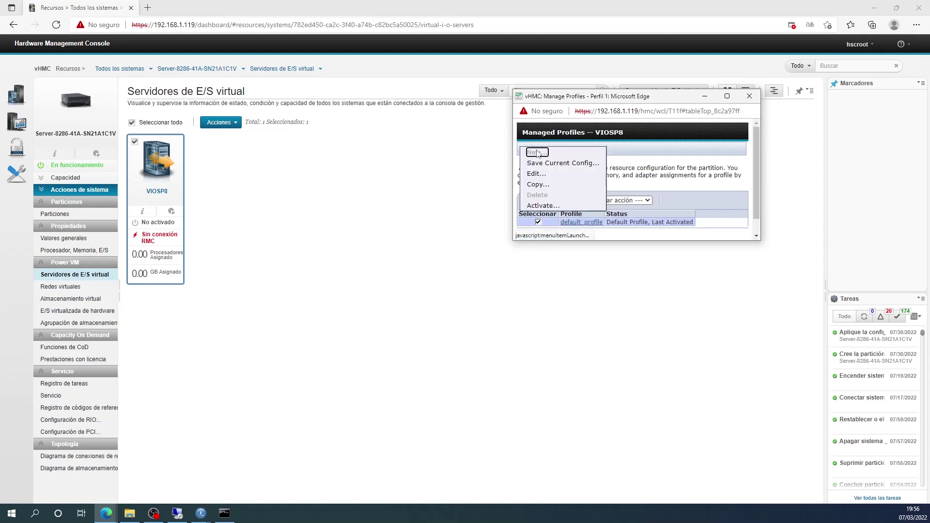
pyautogui.click(539, 185)
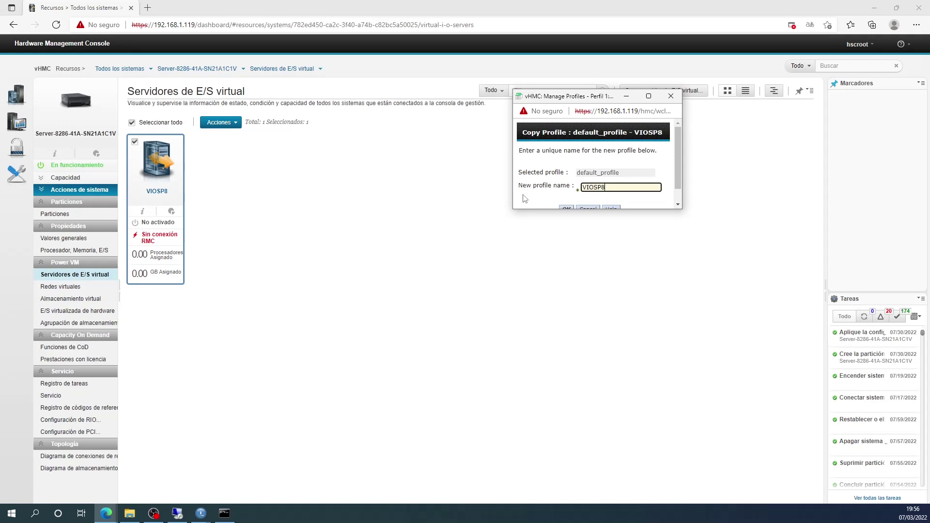
pyautogui.moveTo(533, 209); pyautogui.dragTo(529, 225)
pyautogui.click(567, 210)
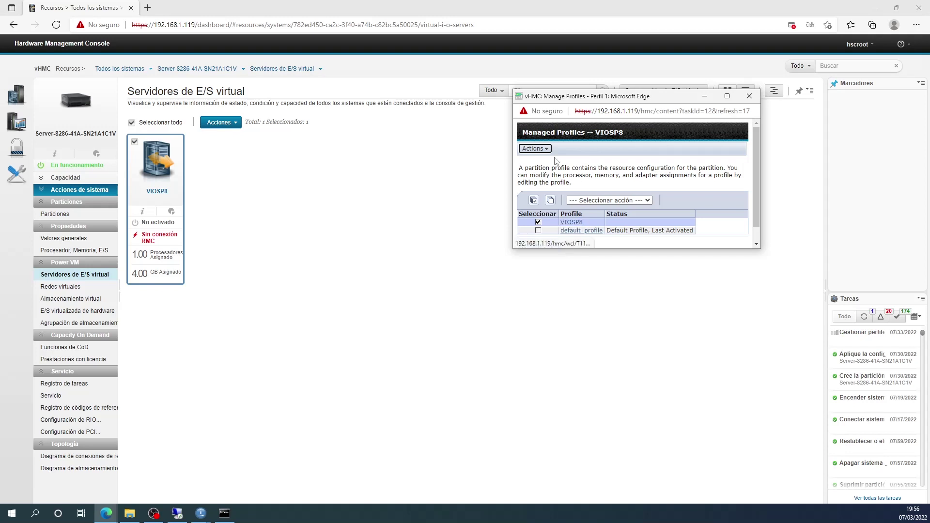
# Edit the VIOSP8 profile and review its processor, memory, I/O, virtual adapter and power tabs.
pyautogui.click(534, 149)
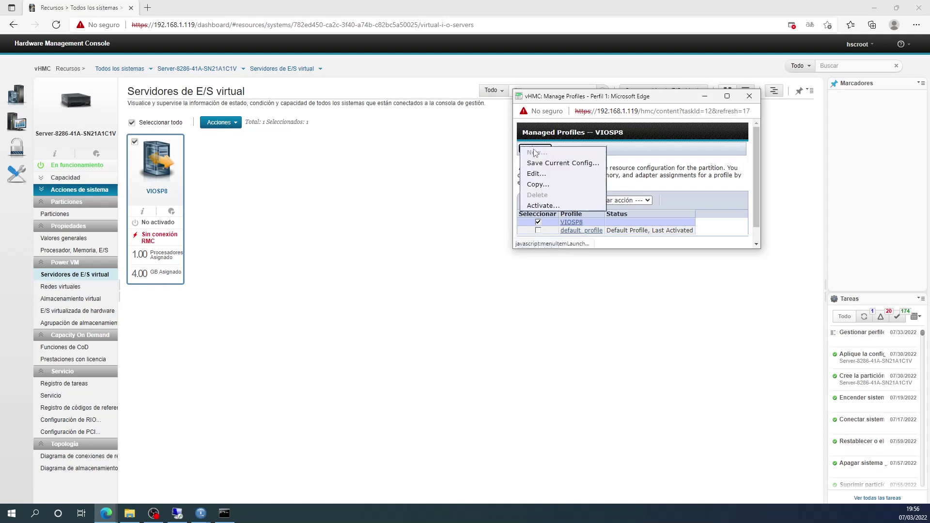
pyautogui.click(536, 175)
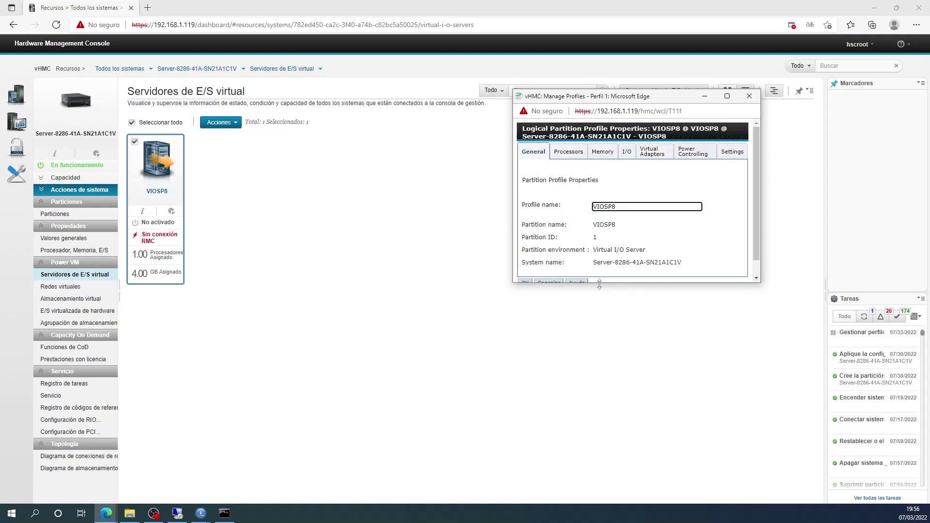
pyautogui.moveTo(600, 284); pyautogui.dragTo(596, 337)
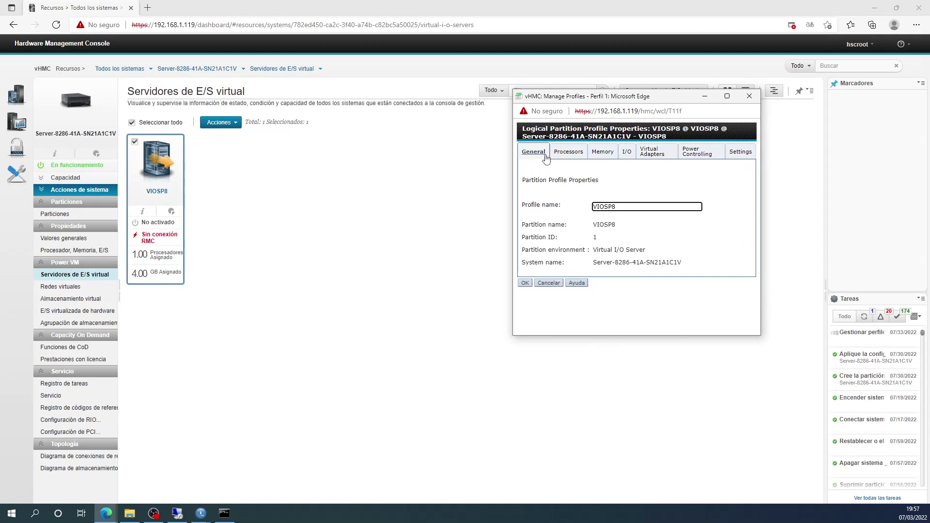
pyautogui.click(567, 155)
pyautogui.scroll(-1, 751, 196)
pyautogui.scroll(1, 752, 194)
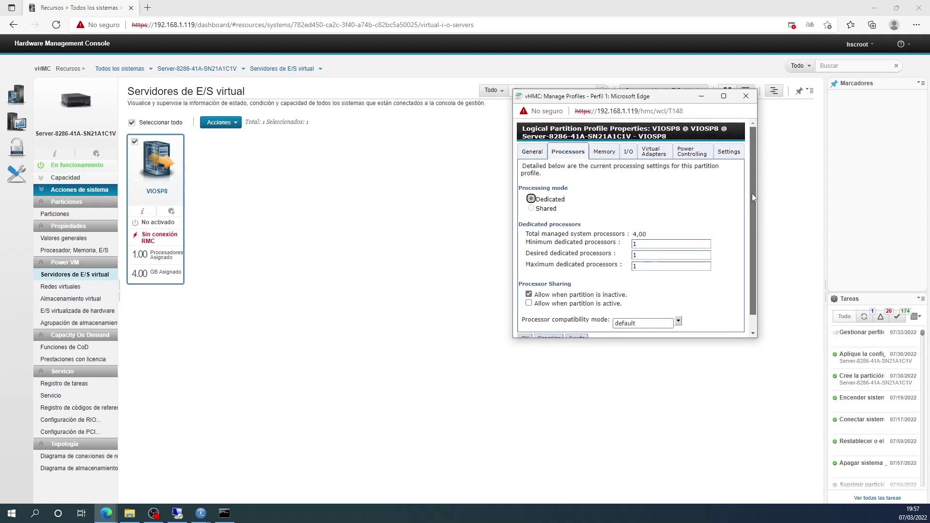
pyautogui.click(604, 152)
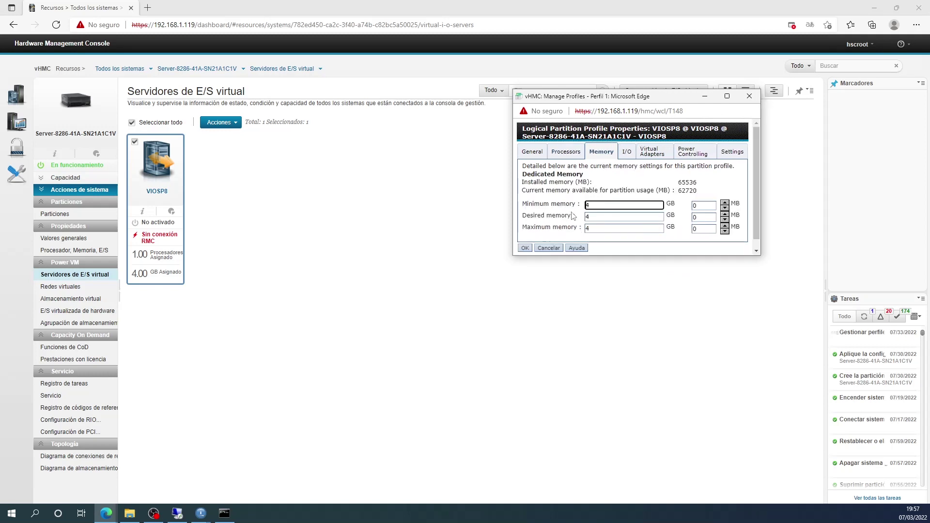
pyautogui.click(626, 152)
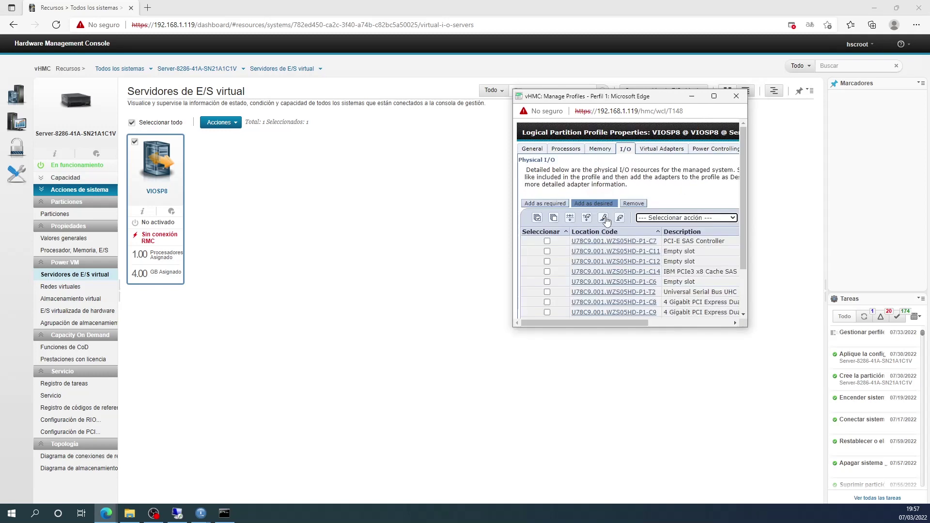
pyautogui.scroll(-2, 900, 228)
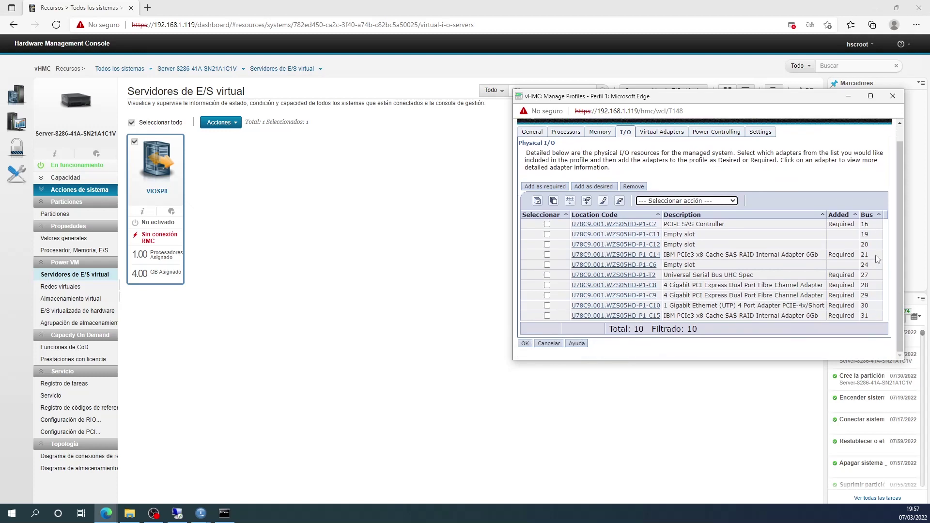
pyautogui.click(662, 133)
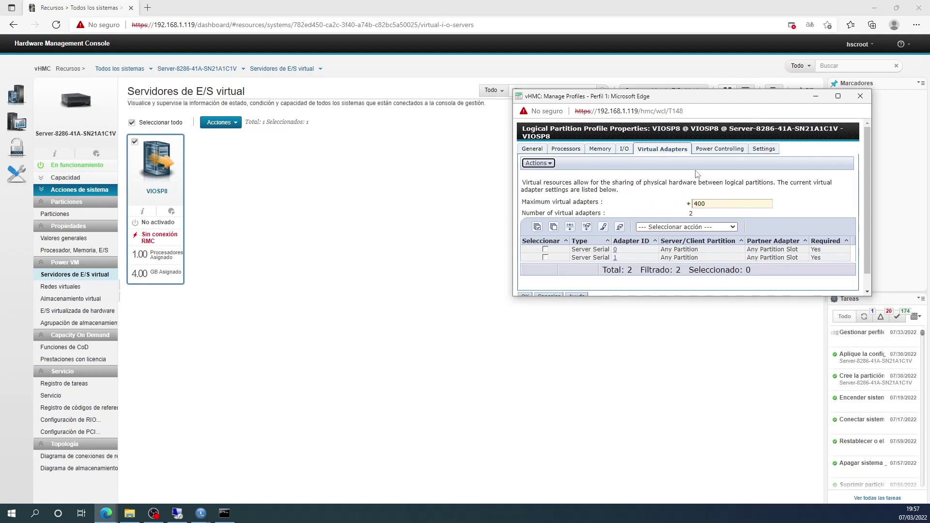
pyautogui.click(724, 152)
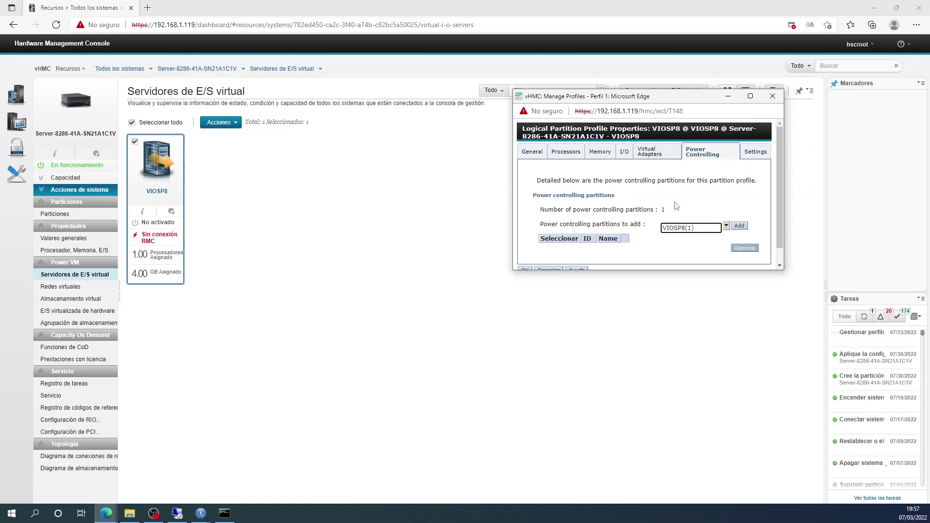
pyautogui.click(756, 151)
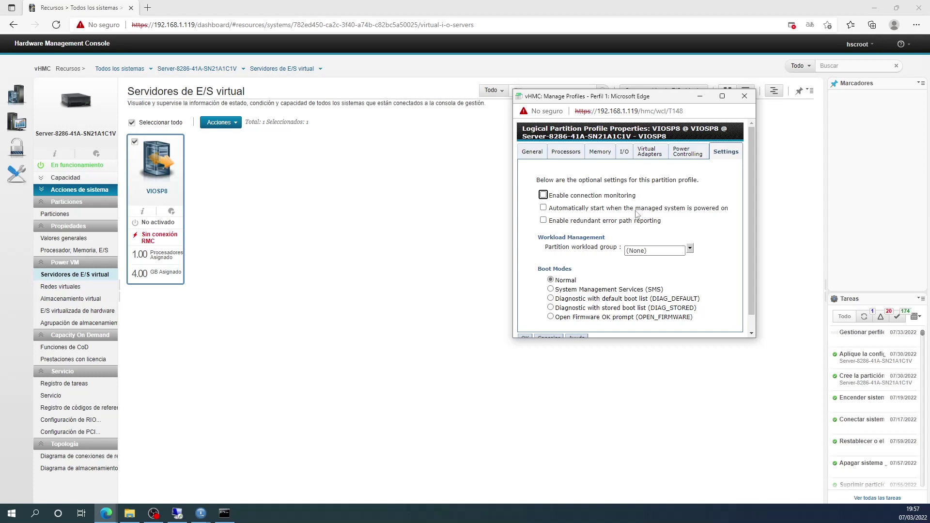
# Enable automatic start with the managed system, save the profile, and close the profile manager.
pyautogui.click(544, 208)
pyautogui.moveTo(654, 339); pyautogui.dragTo(653, 364)
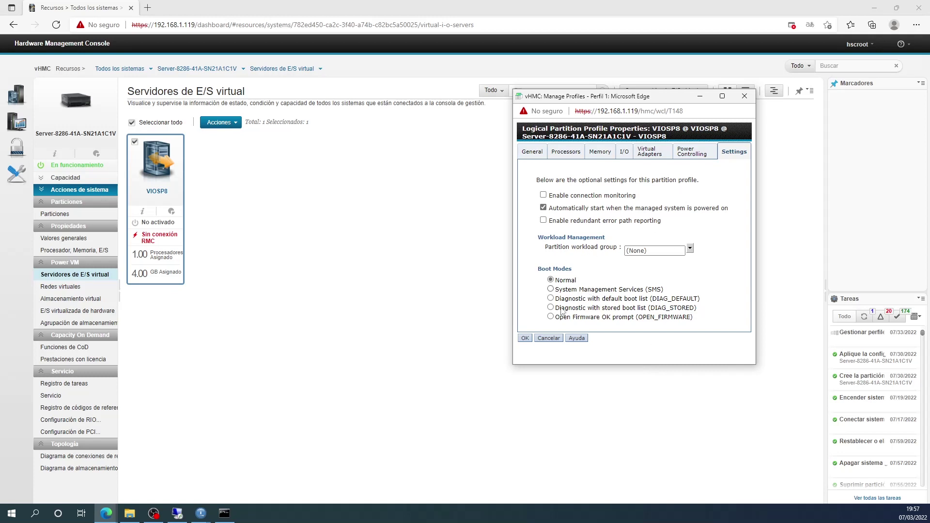
pyautogui.click(524, 339)
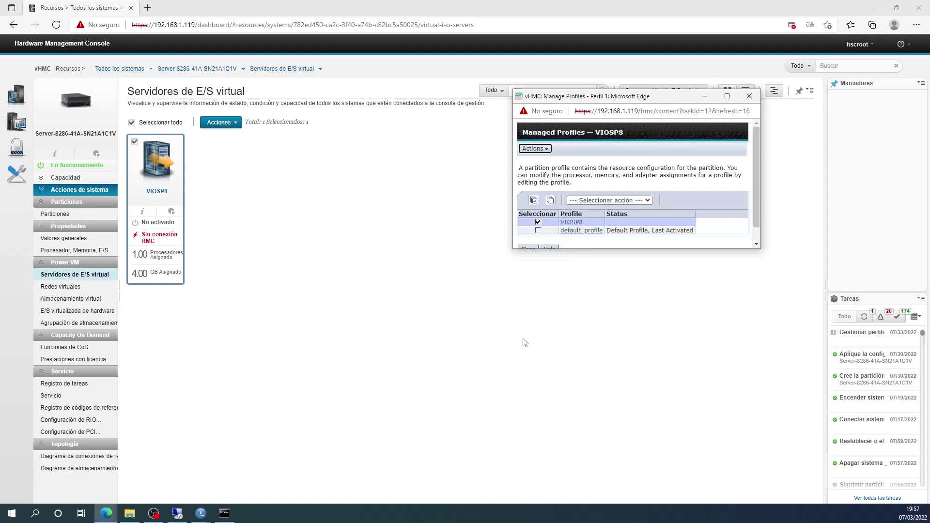
pyautogui.moveTo(587, 249); pyautogui.dragTo(581, 279)
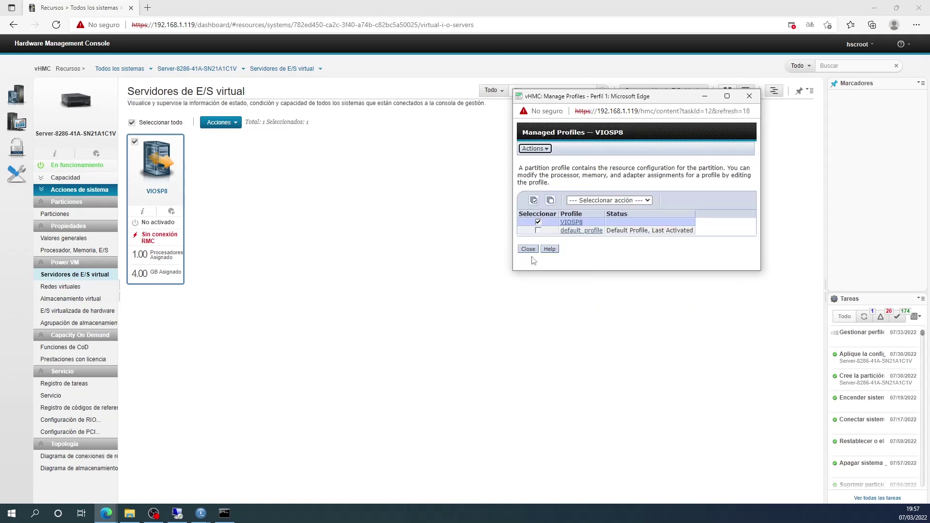
pyautogui.click(529, 252)
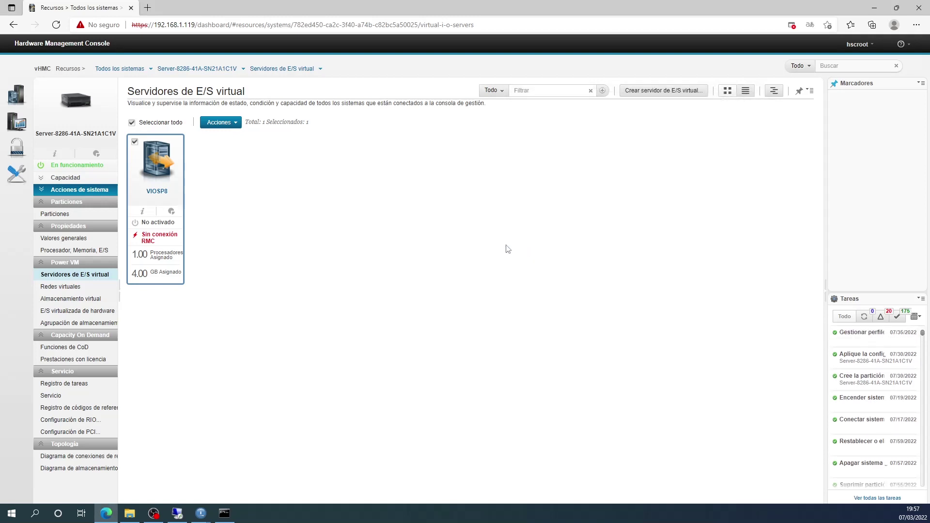
# Change the partition's default profile to VIOSP8 via Cambiar el perfil predeterminado.
pyautogui.click(233, 127)
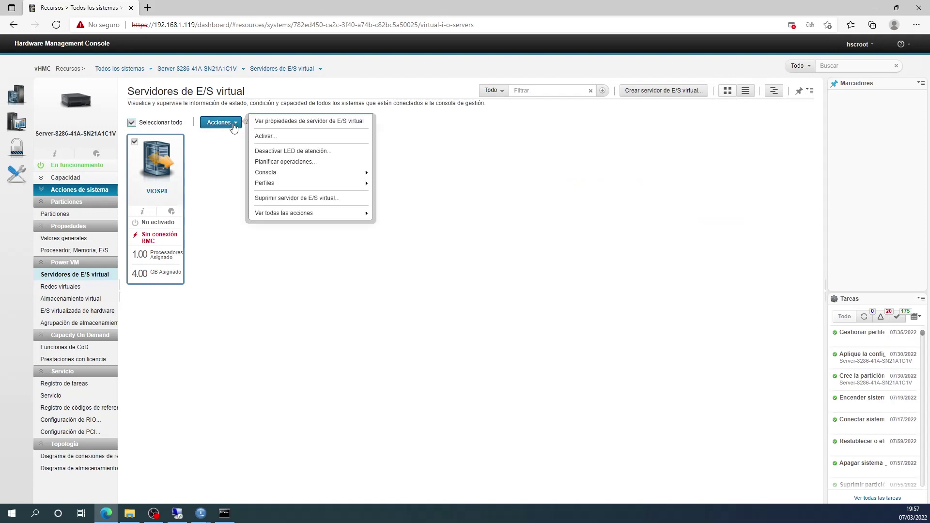
pyautogui.moveTo(271, 183)
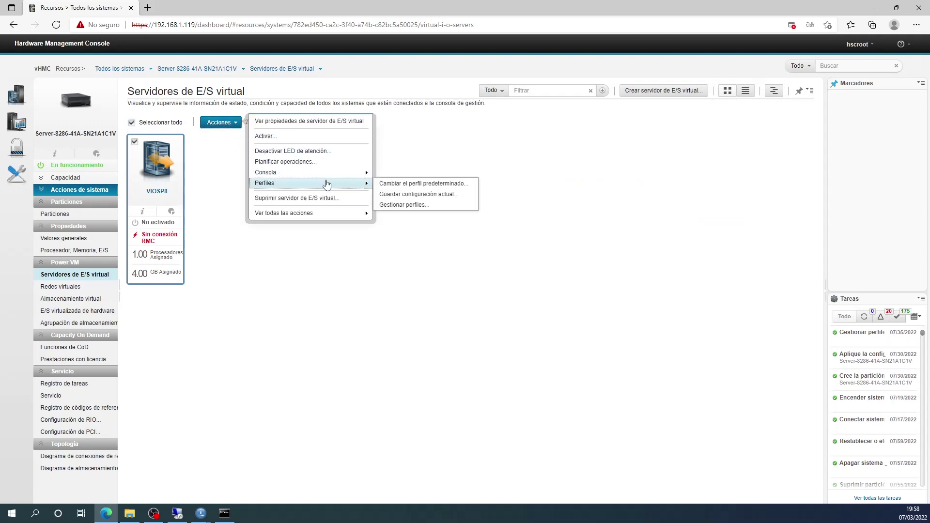
pyautogui.click(435, 185)
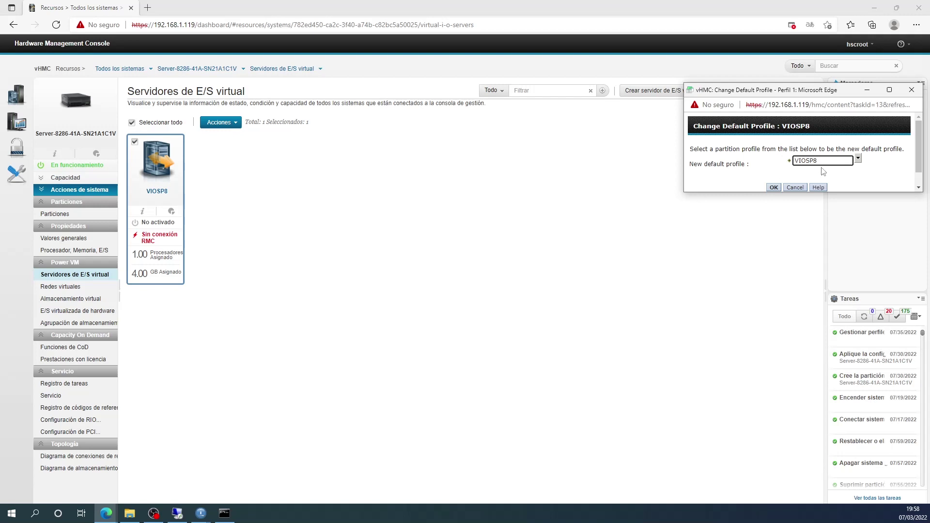
pyautogui.click(779, 189)
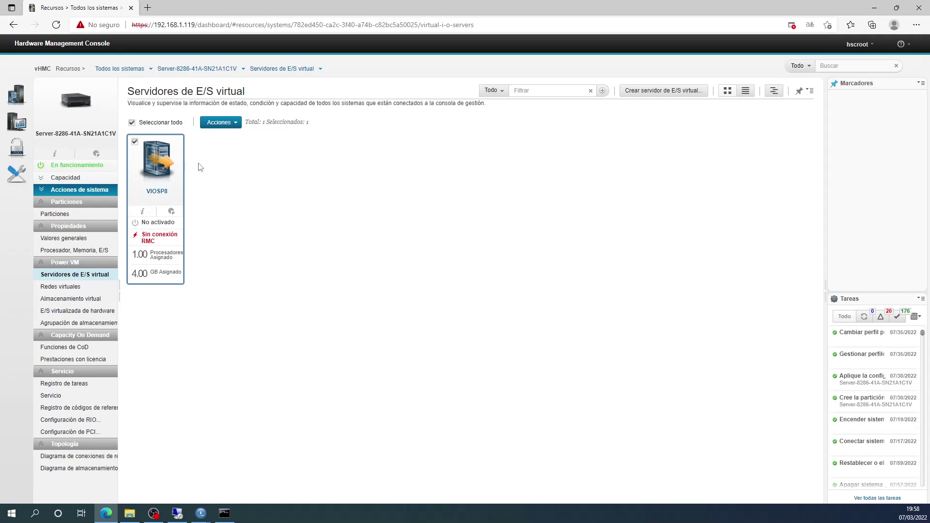
pyautogui.click(148, 8)
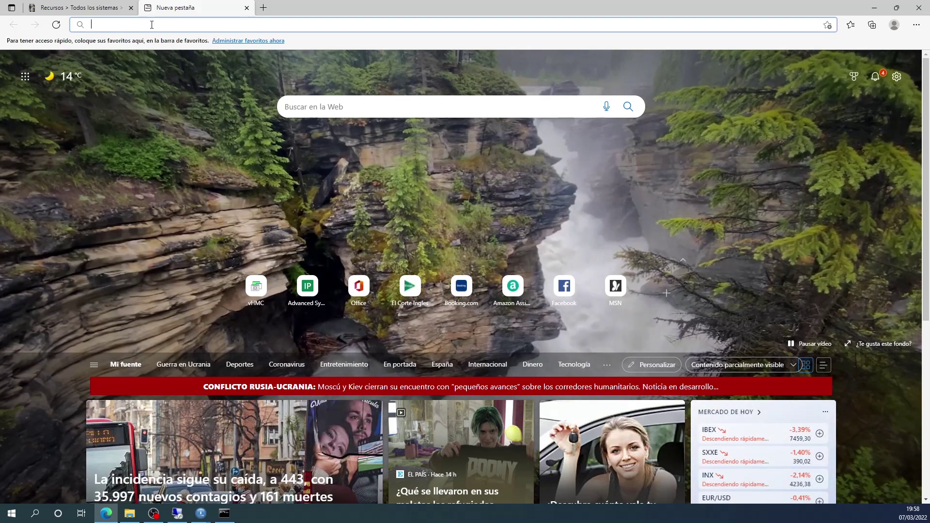
pyautogui.write('h')
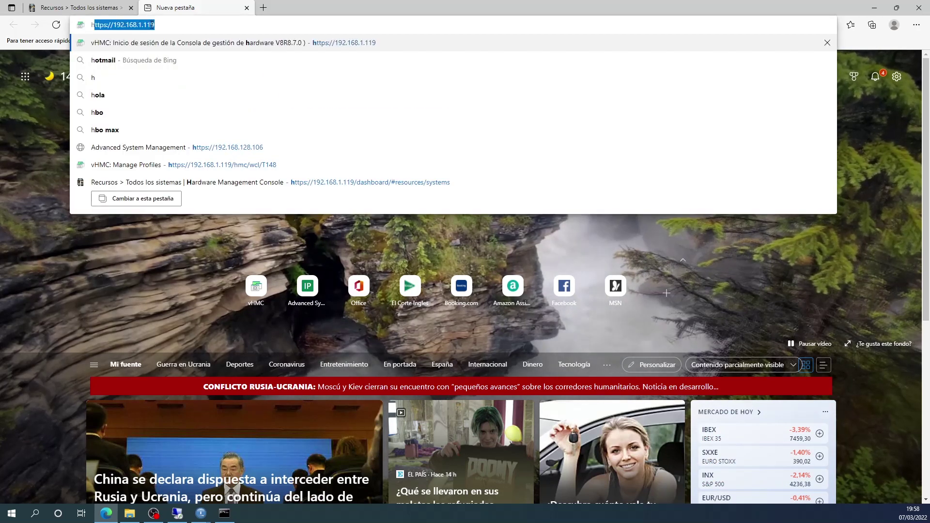
pyautogui.write('ttps')
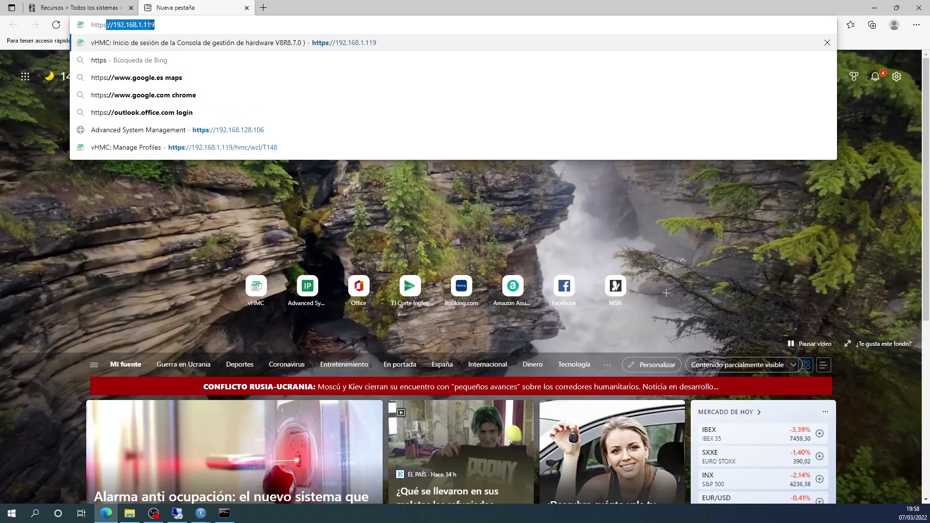
pyautogui.write('://')
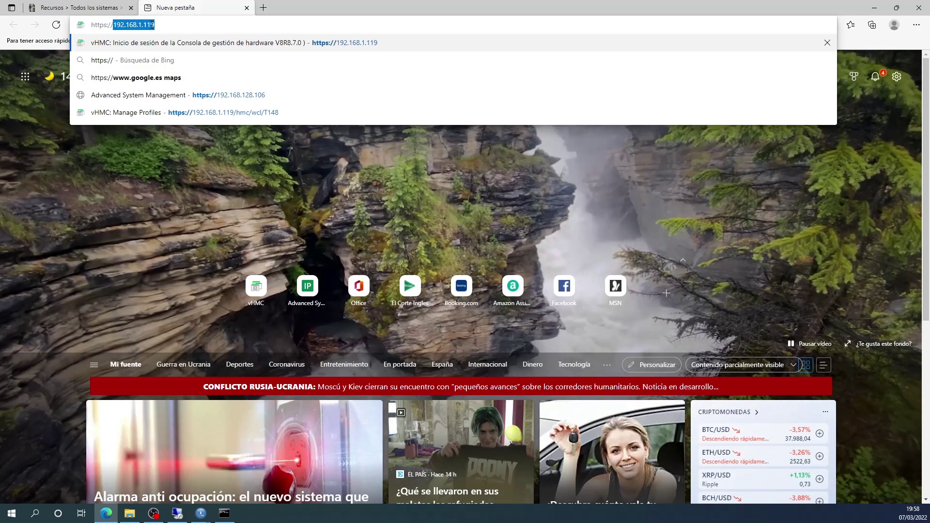
pyautogui.write('192.168')
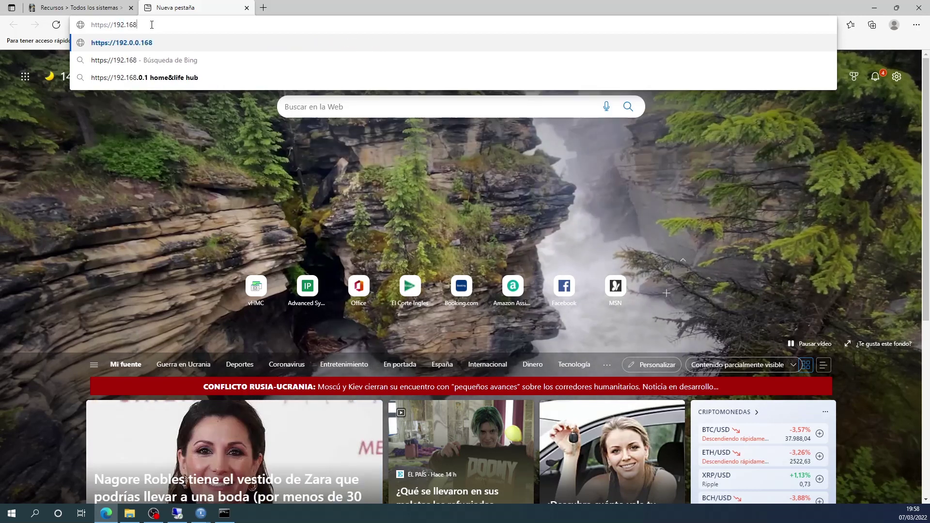
pyautogui.write('.1.42')
pyautogui.press('Return')
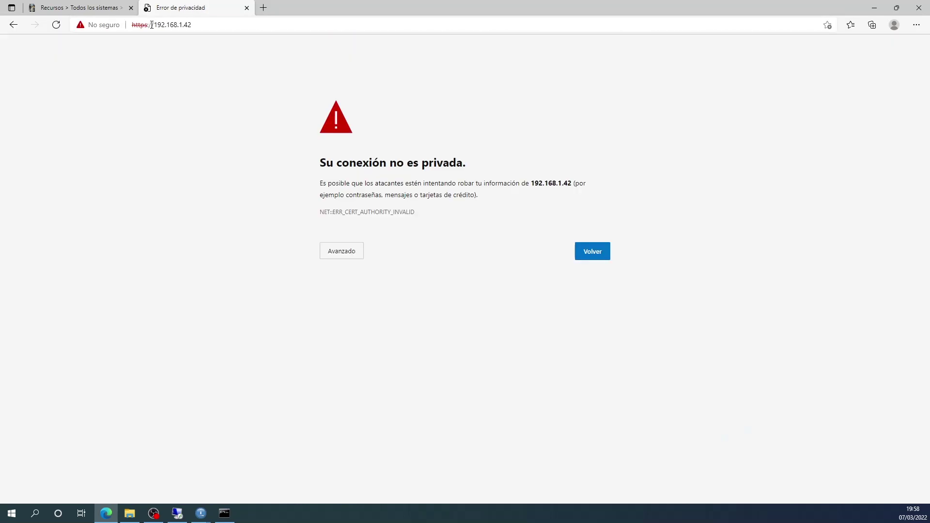
pyautogui.click(335, 255)
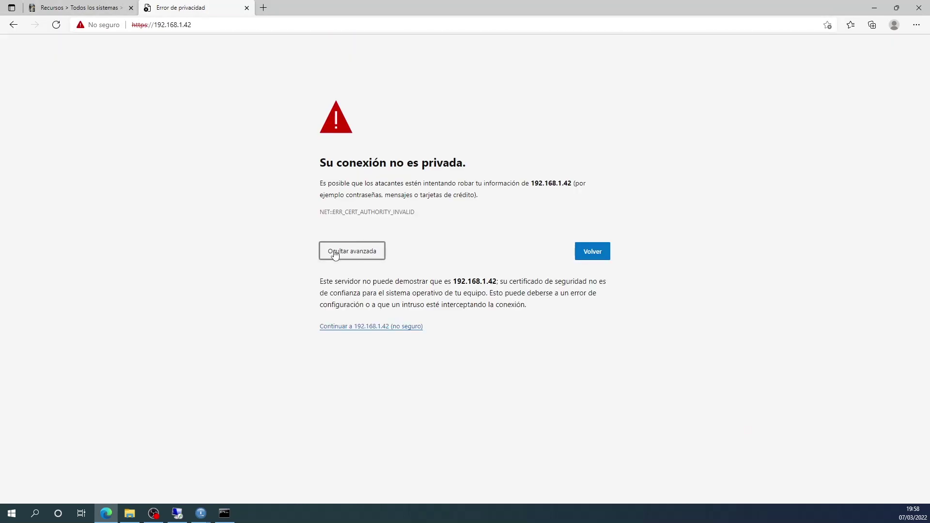
pyautogui.click(386, 330)
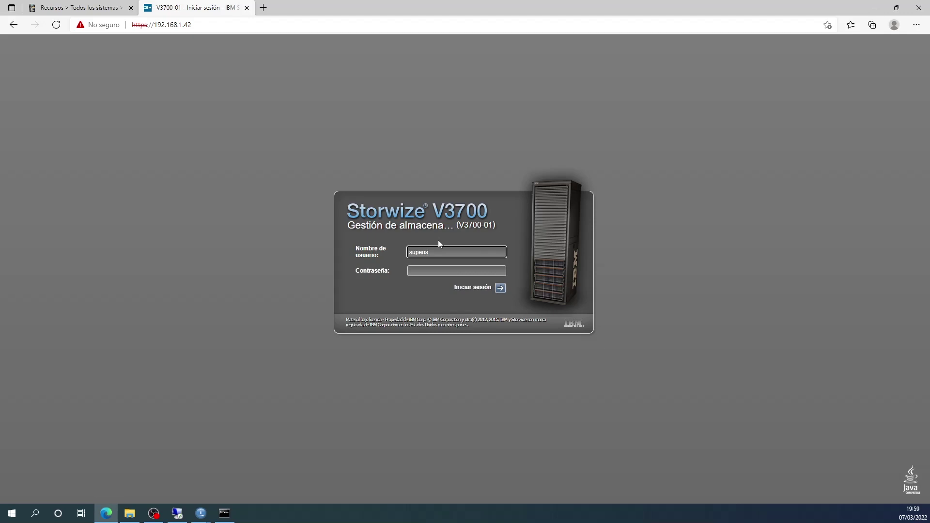
# Log in with the superuser username and password, retyping them after the first attempt fails.
pyautogui.press('Tab')
pyautogui.write('**')
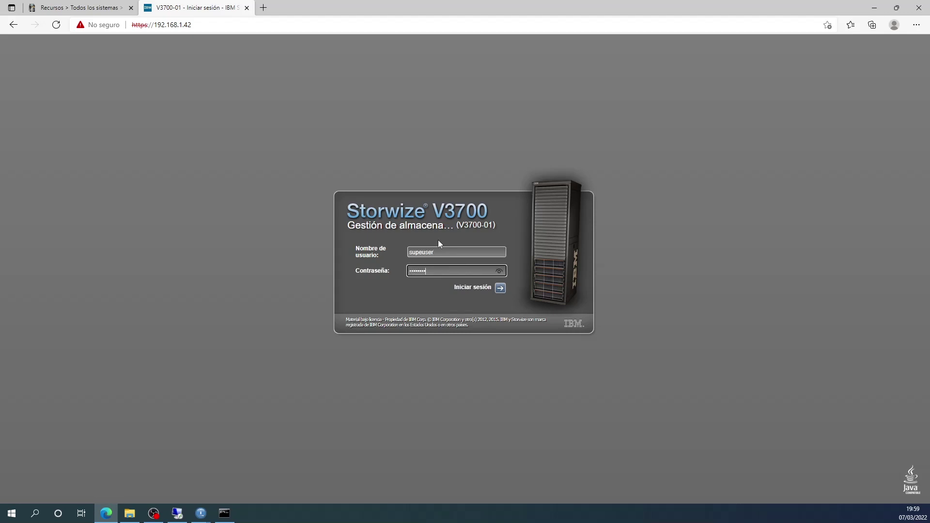
pyautogui.click(479, 288)
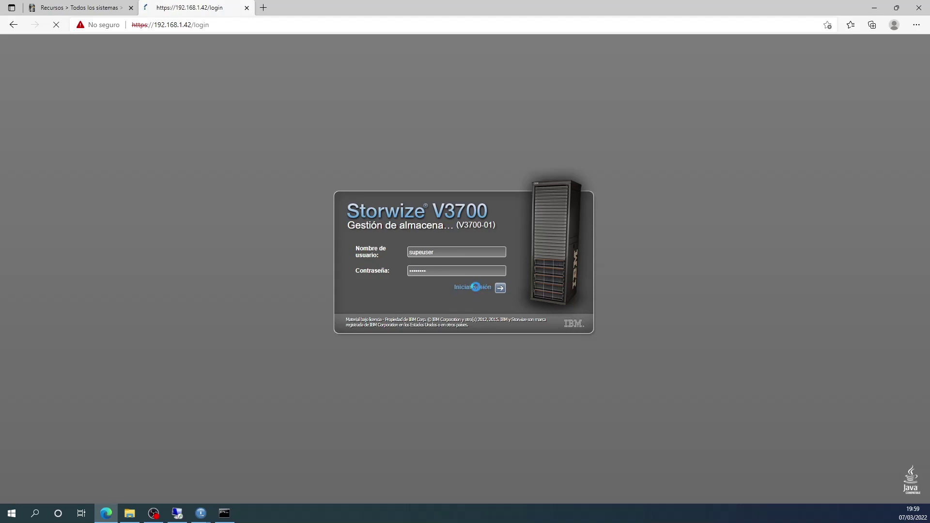
pyautogui.click(453, 253)
pyautogui.write('superuser')
pyautogui.press('Tab')
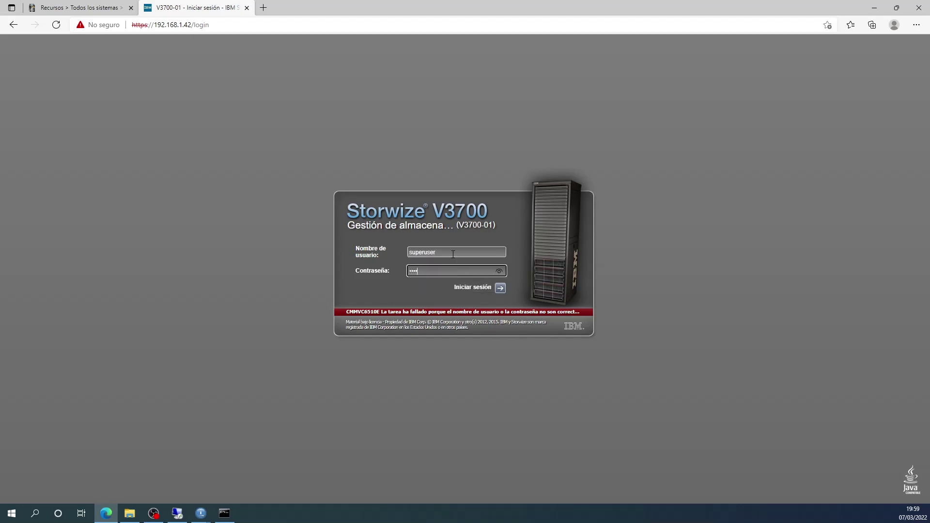
pyautogui.click(471, 289)
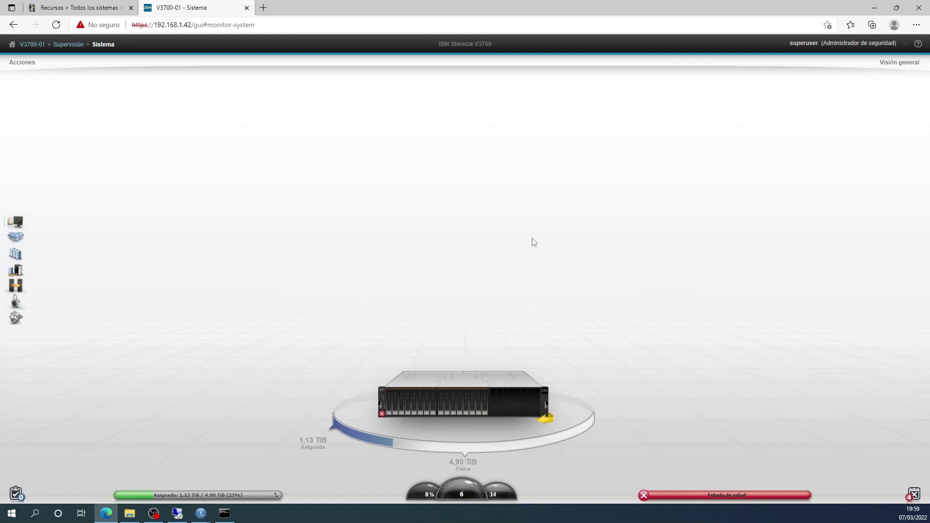
# Open the Sucesos event log from the alerts icon and select the first fibre-channel alert.
pyautogui.moveTo(643, 497)
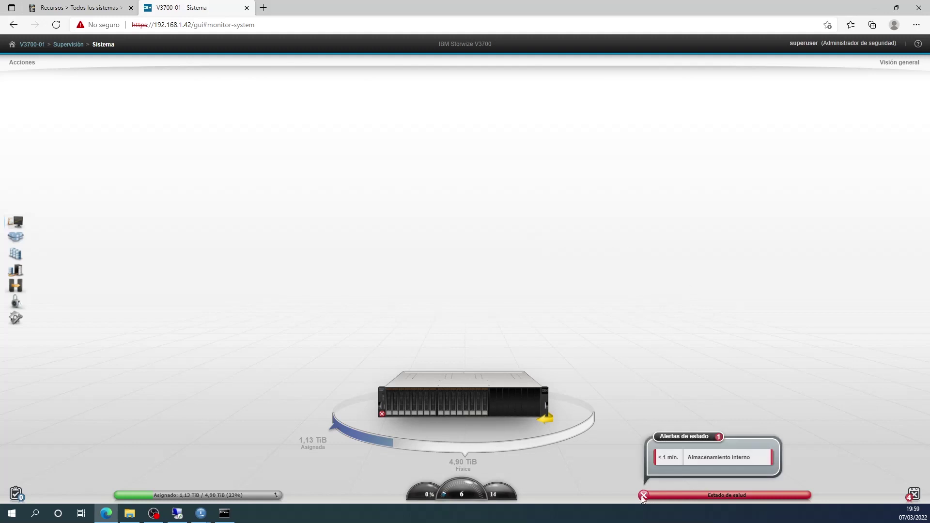
pyautogui.moveTo(913, 494)
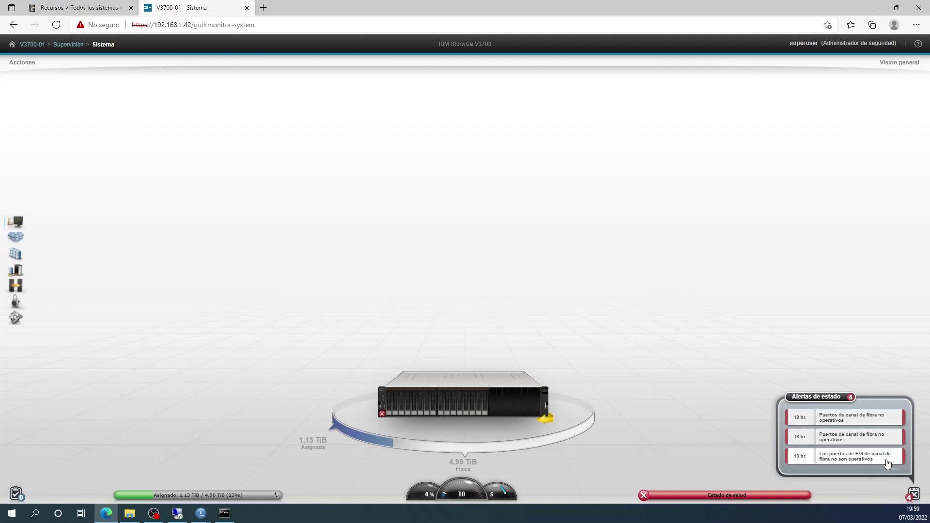
pyautogui.click(913, 495)
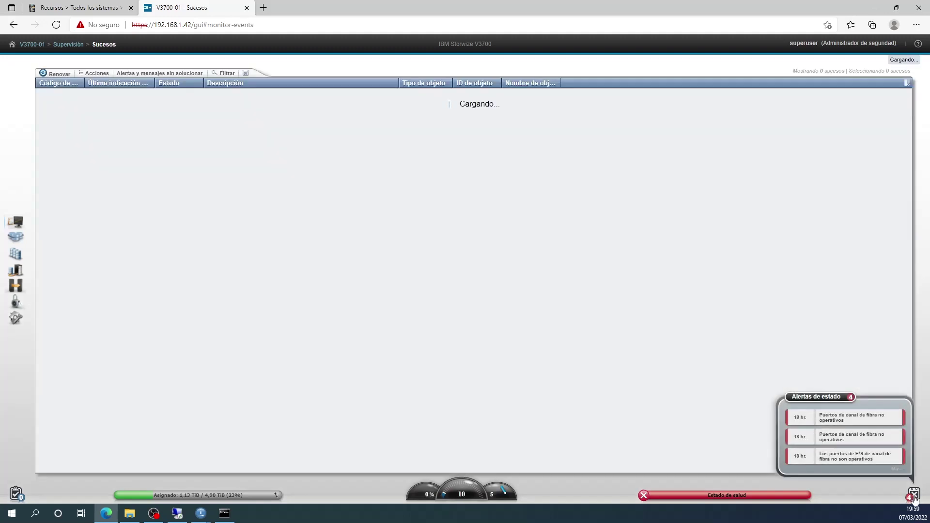
pyautogui.click(239, 120)
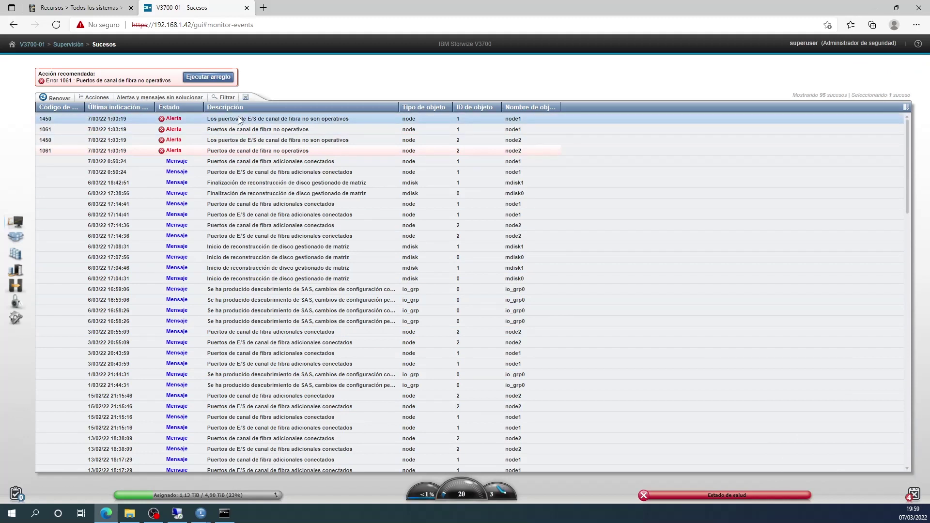
# Mark the four fibre-channel port alerts as fixed (Marcar como solucionado) and confirm.
pyautogui.keyDown('shift'); pyautogui.click(236, 151); pyautogui.keyUp('shift')
pyautogui.rightClick(236, 152)
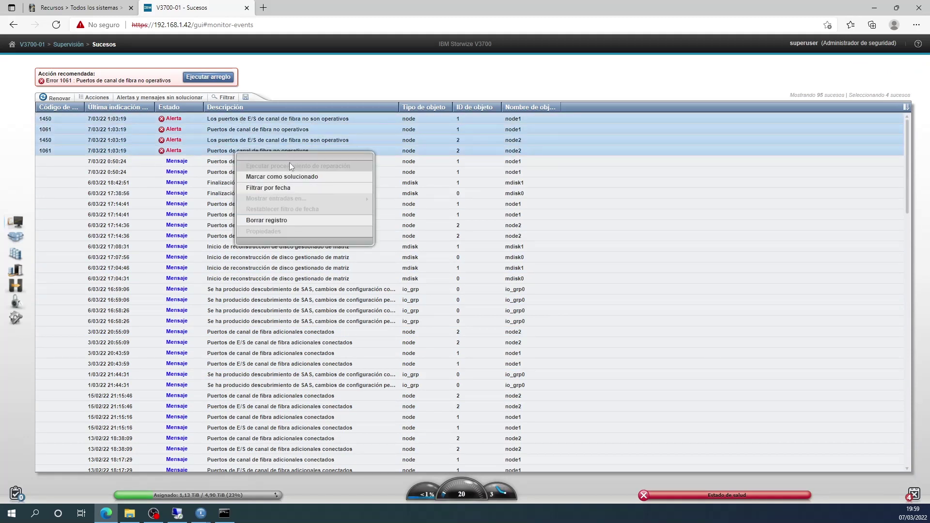
pyautogui.click(283, 176)
pyautogui.click(443, 305)
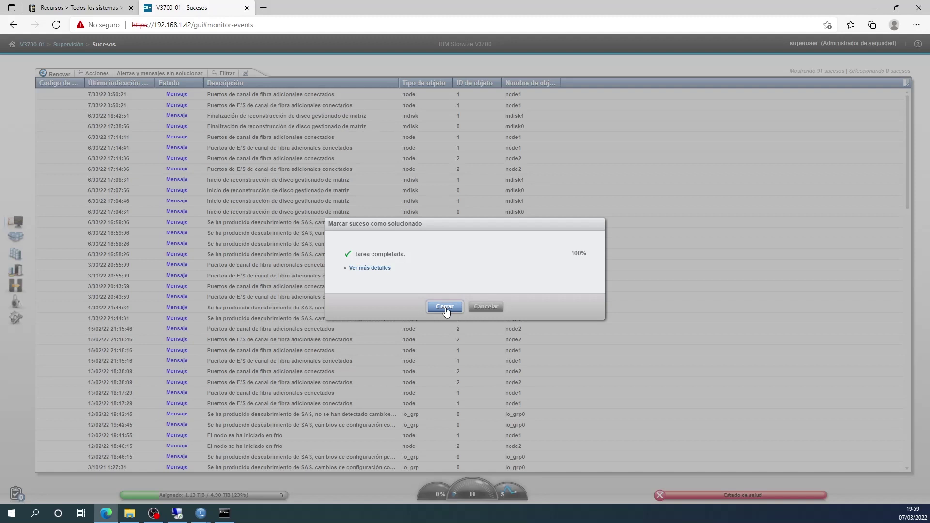
pyautogui.click(445, 307)
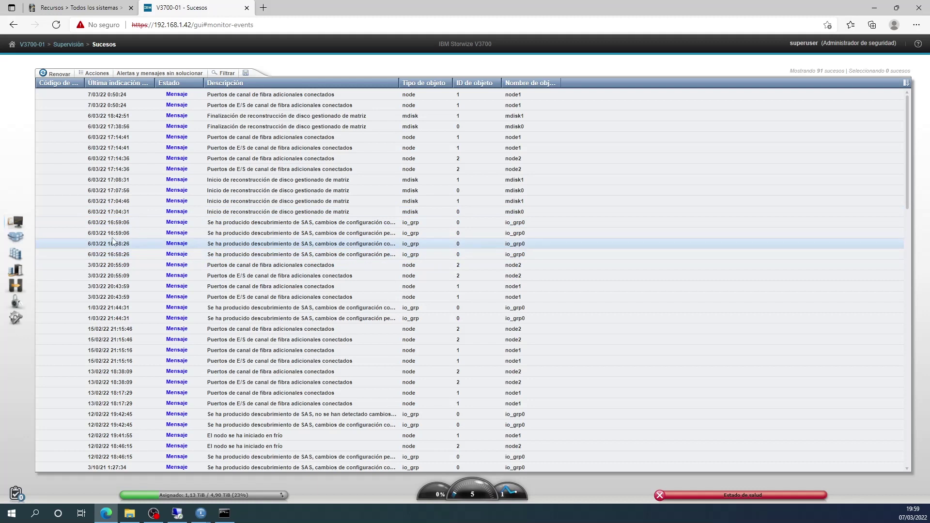
# Return to the Supervisión > Sistema overview page.
pyautogui.moveTo(21, 229)
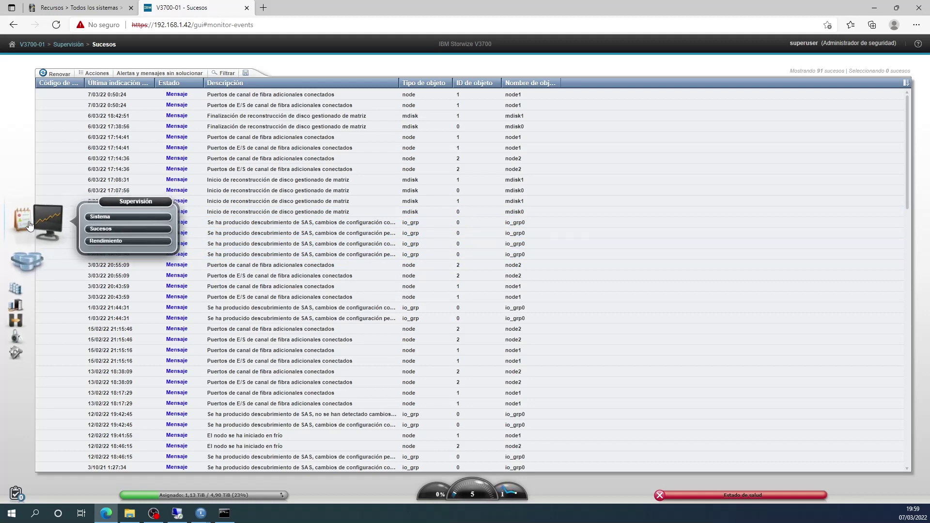
pyautogui.click(80, 221)
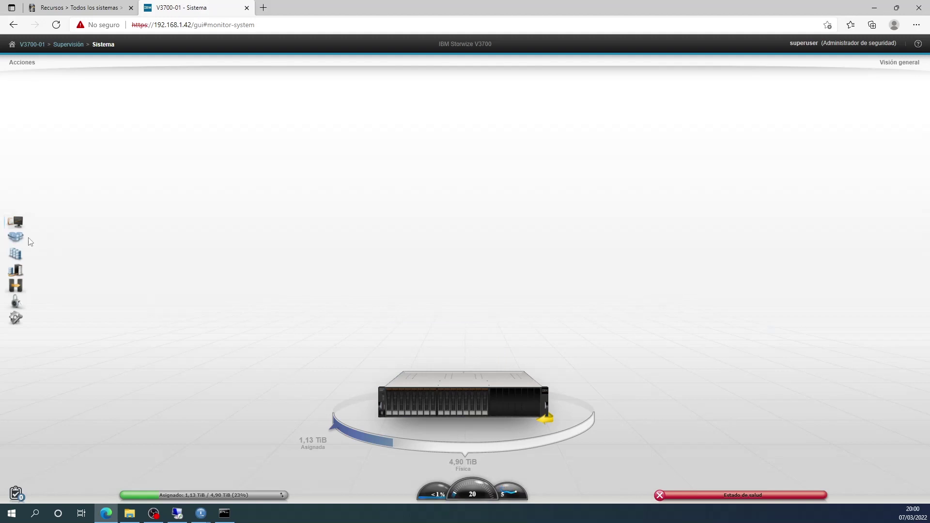
pyautogui.moveTo(24, 242)
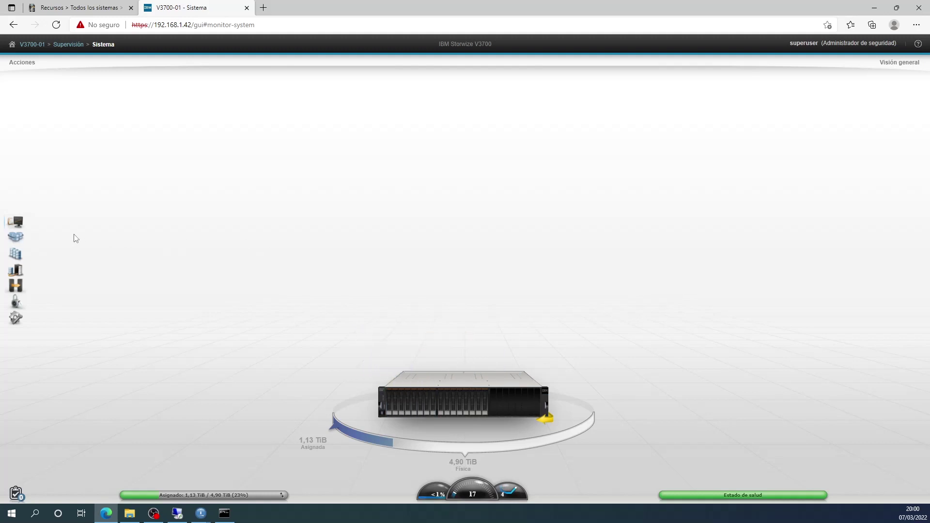
# Wait for the health bar to turn green, then open the Agrupaciones pools list.
pyautogui.moveTo(26, 240)
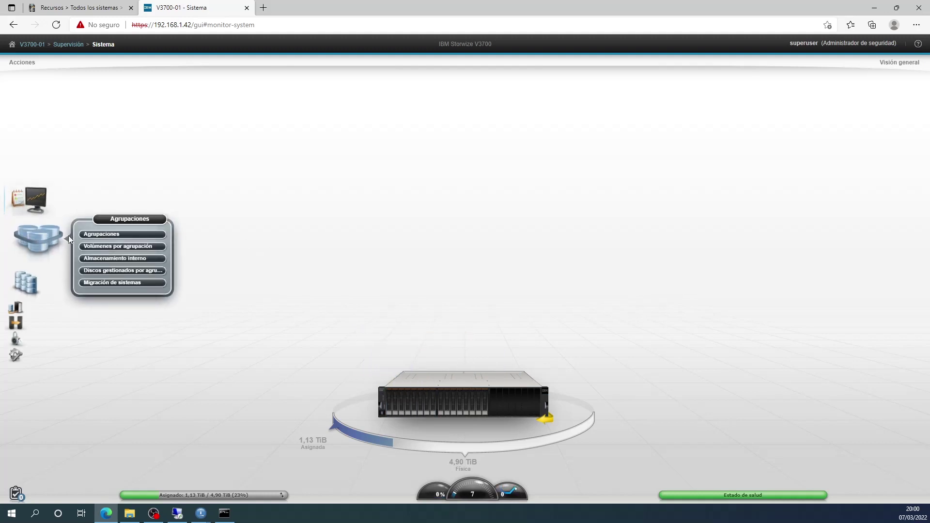
pyautogui.click(101, 234)
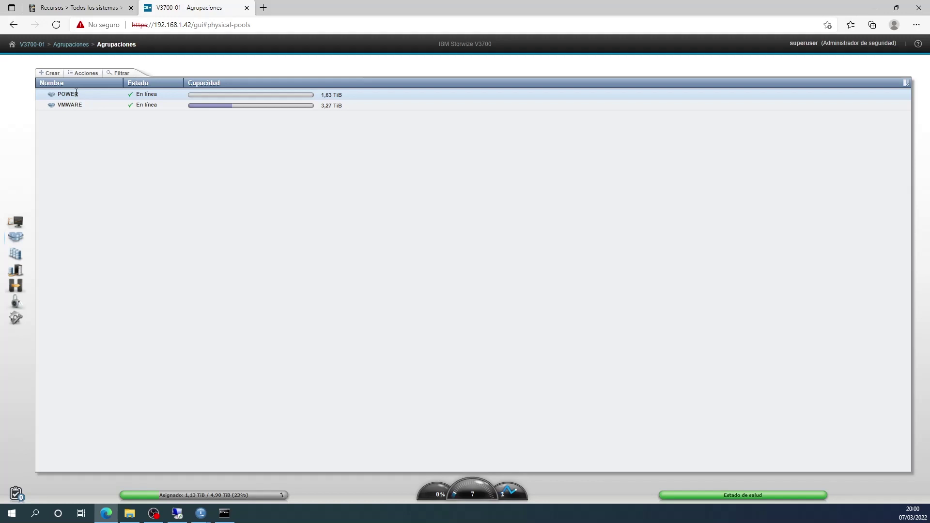
# Select the POWER pool (1.63 TiB) in the storage pools list.
pyautogui.click(76, 94)
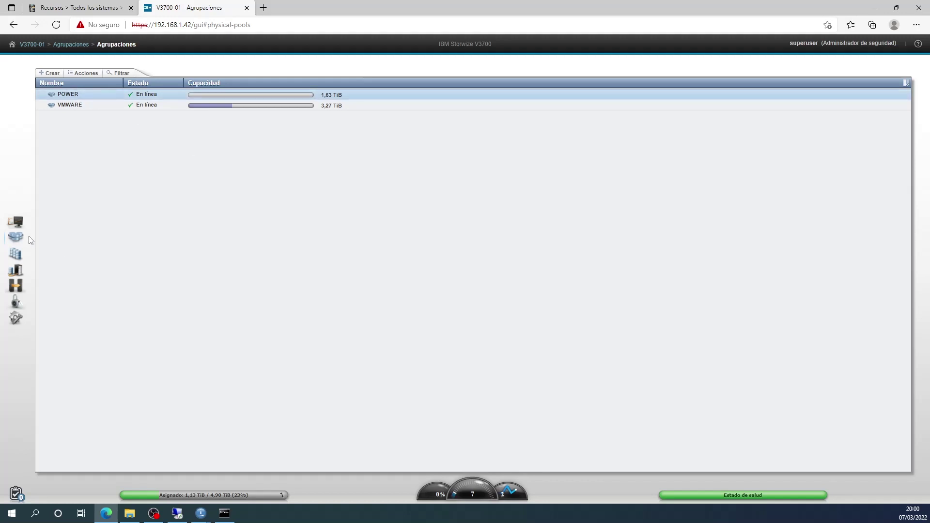
pyautogui.moveTo(30, 240)
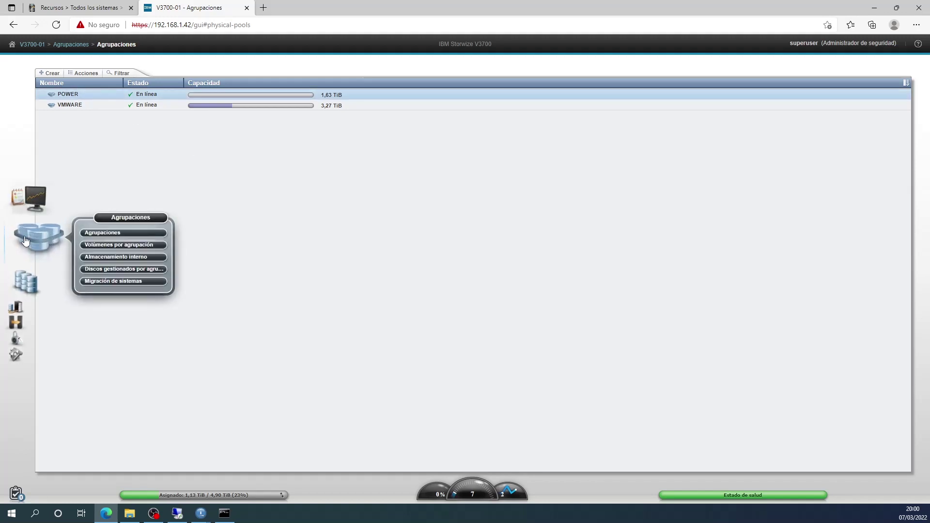
# Show the empty POWER pool under Volúmenes por agrupación and start Crear volúmenes.
pyautogui.click(116, 245)
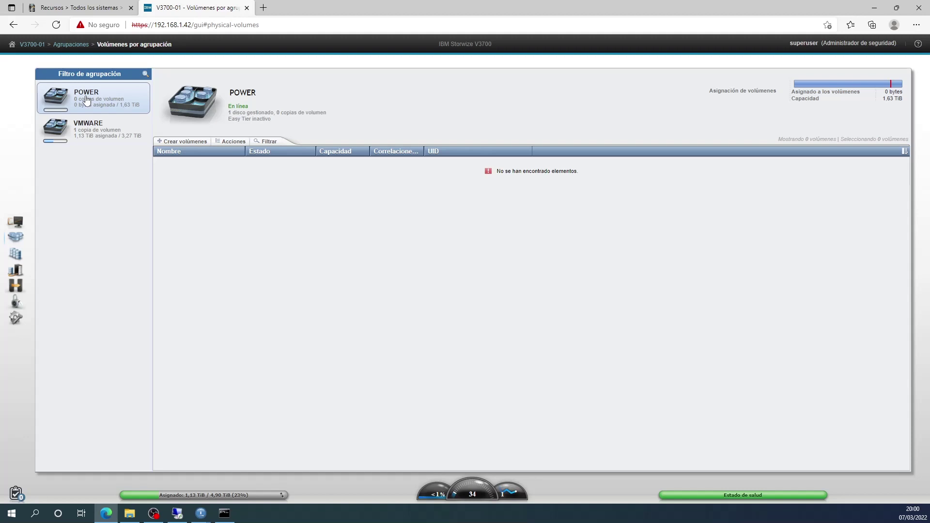
pyautogui.click(94, 133)
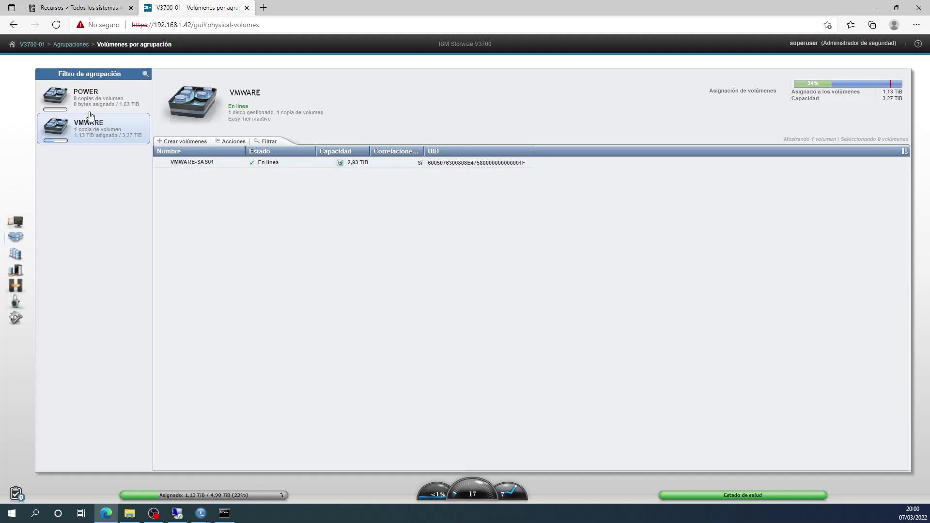
pyautogui.click(88, 97)
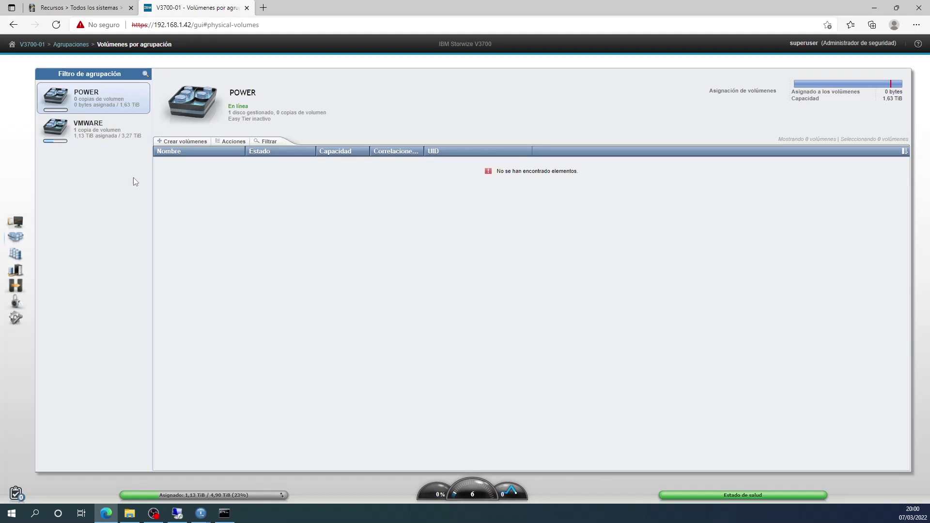
pyautogui.click(183, 142)
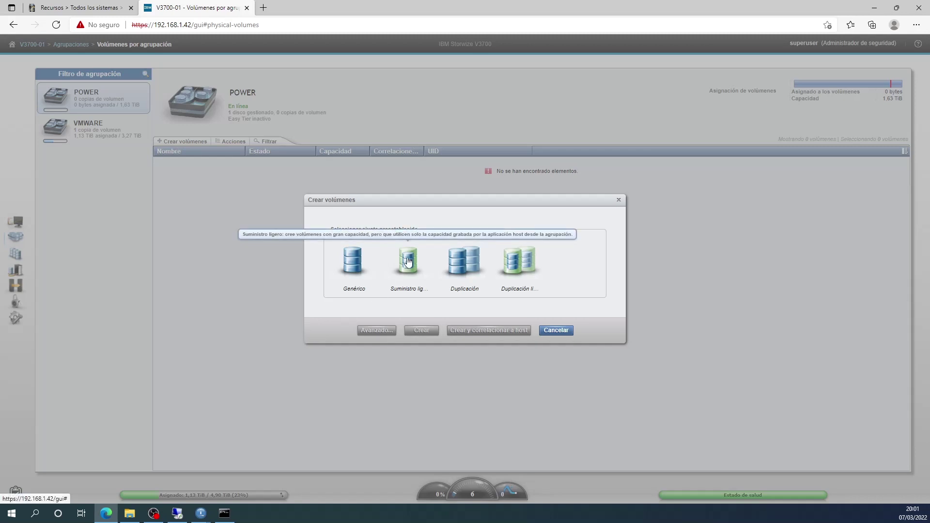
# Create a thin-provisioned 100 GiB volume named VIOSP8 in the POWER pool.
pyautogui.click(407, 259)
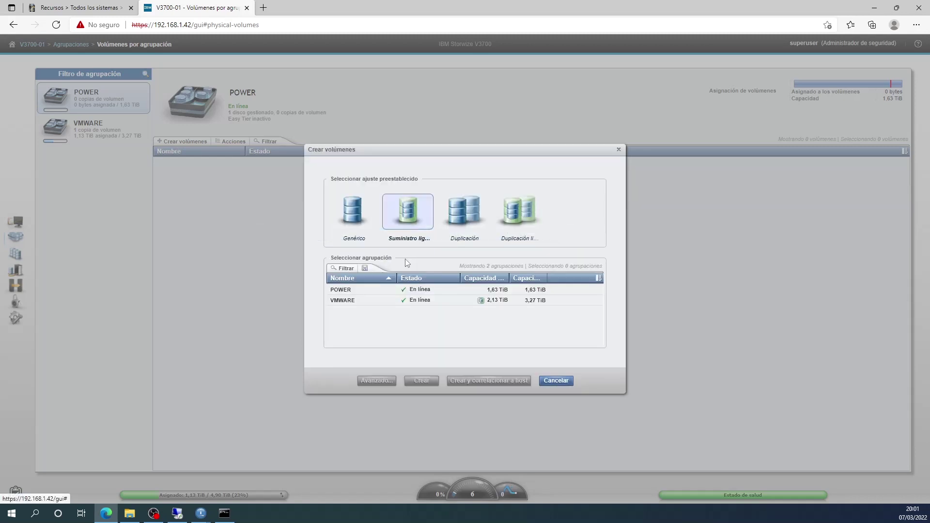
pyautogui.click(354, 290)
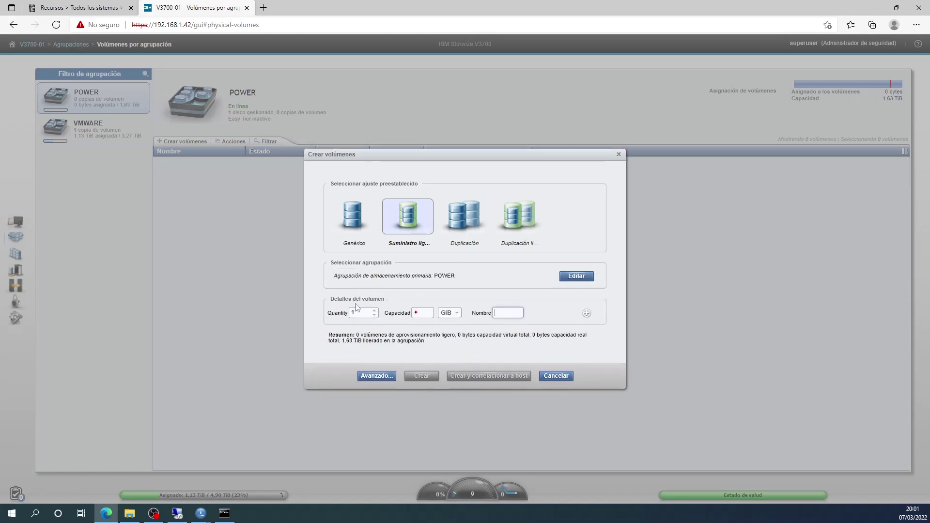
pyautogui.click(360, 312)
pyautogui.click(427, 313)
pyautogui.write('100')
pyautogui.click(509, 313)
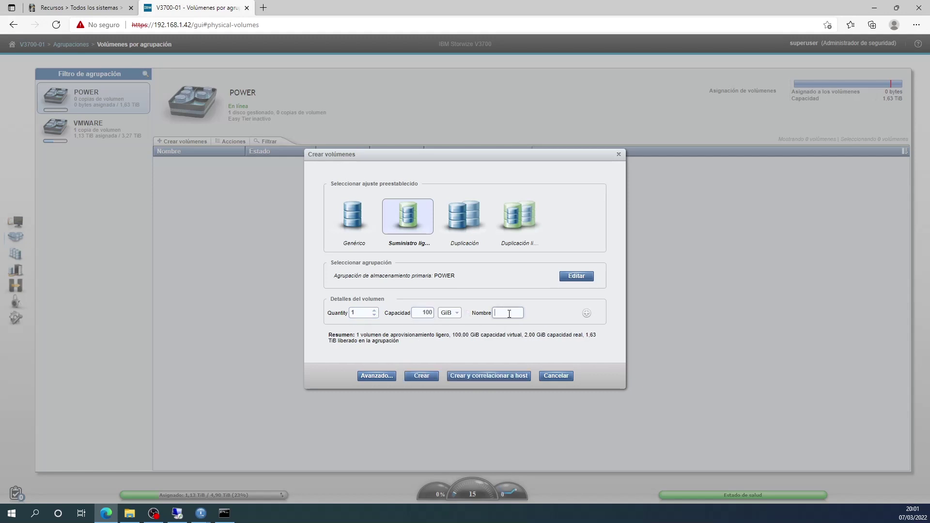
pyautogui.write('VIOSP8')
pyautogui.click(489, 378)
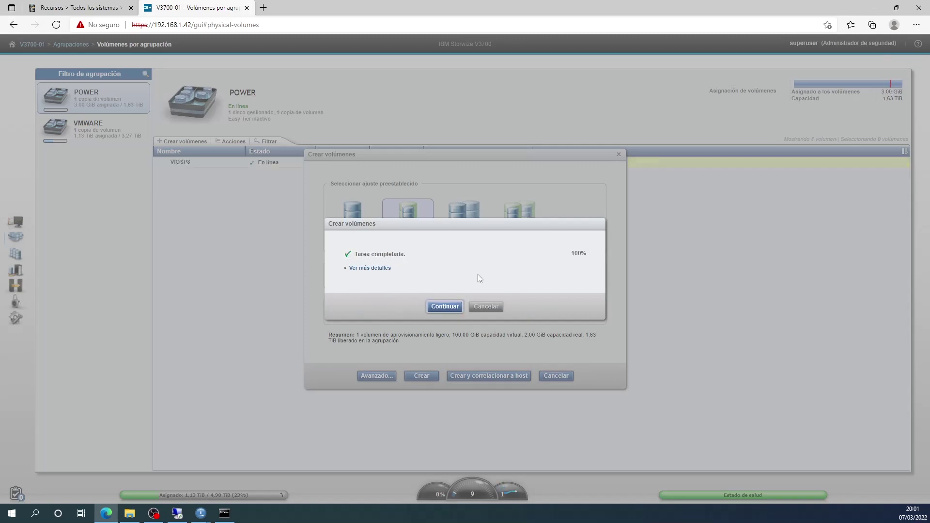
pyautogui.click(443, 308)
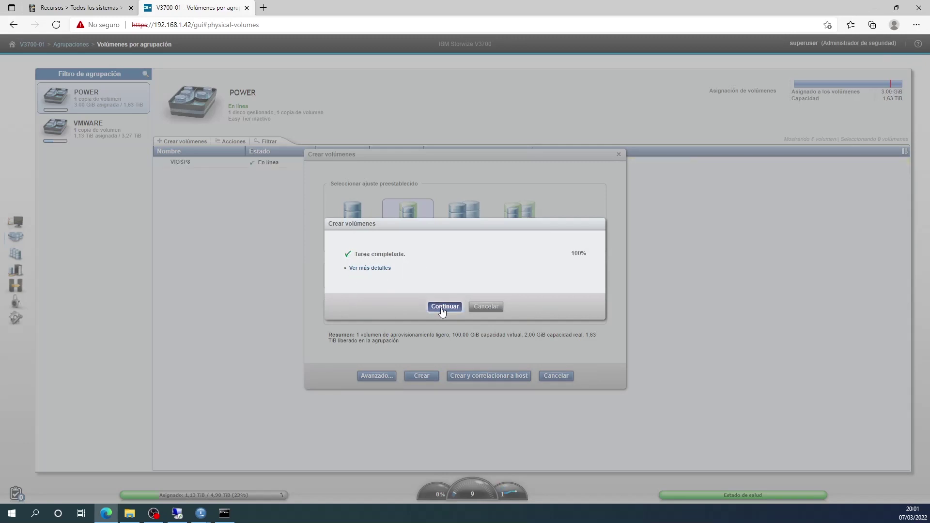
# Map the VIOSP8 volume to host POWER8 and close the mapping dialogs.
pyautogui.click(468, 267)
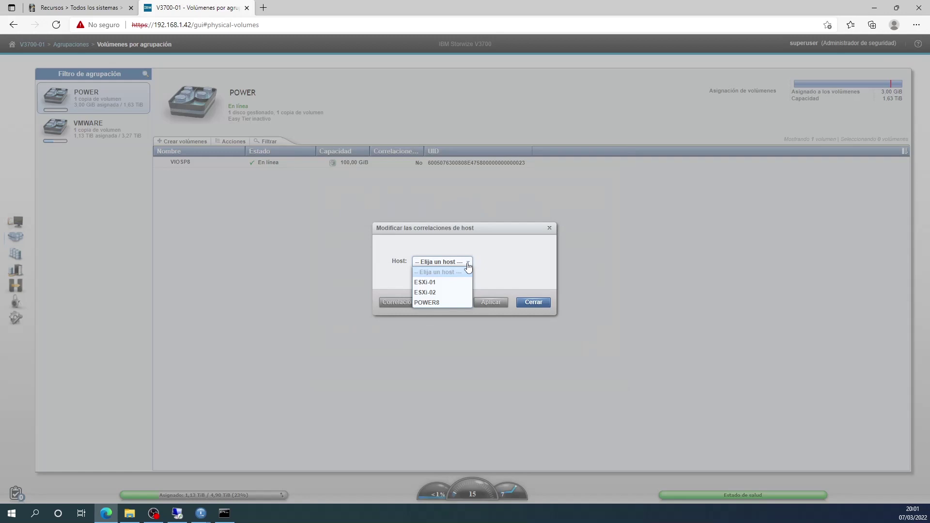
pyautogui.click(427, 303)
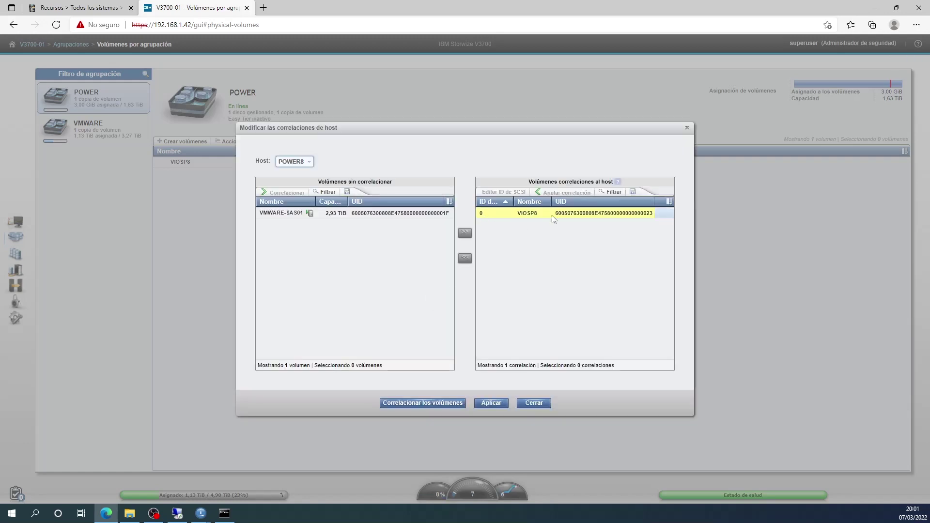
pyautogui.click(491, 404)
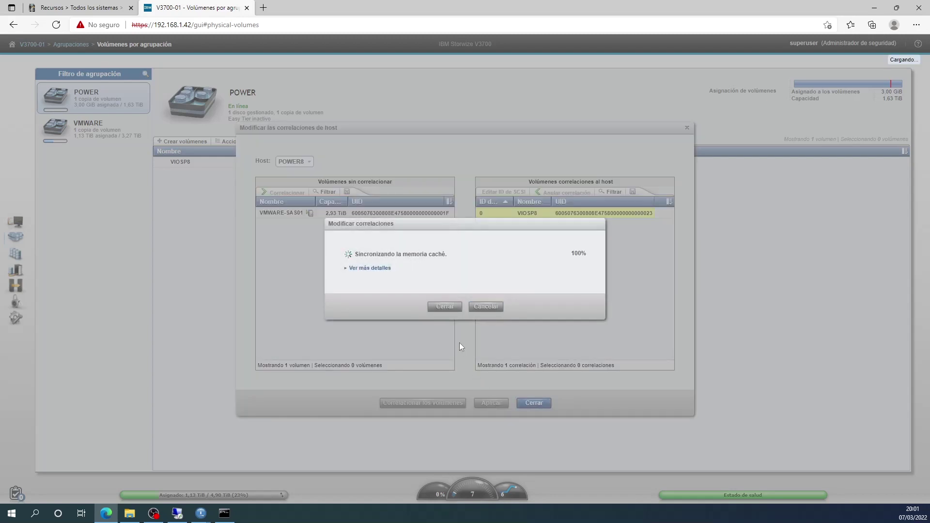
pyautogui.click(444, 307)
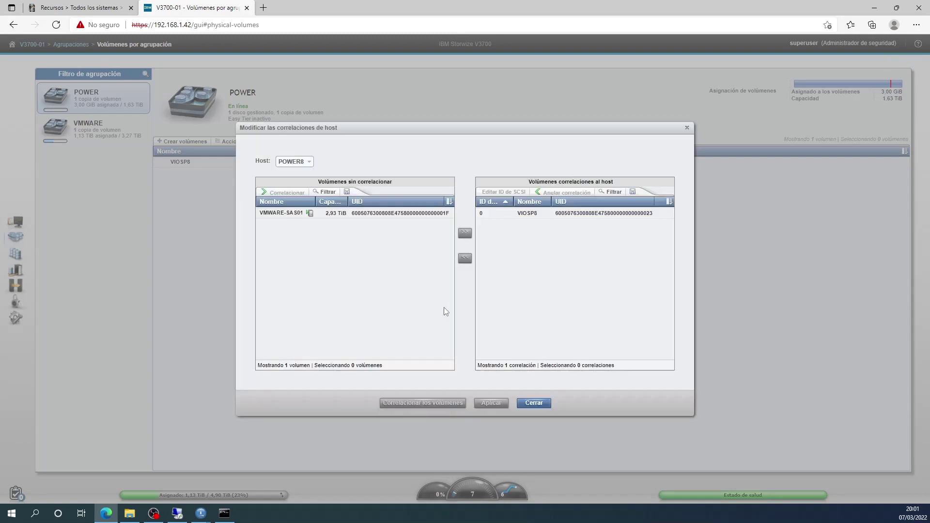
pyautogui.click(540, 404)
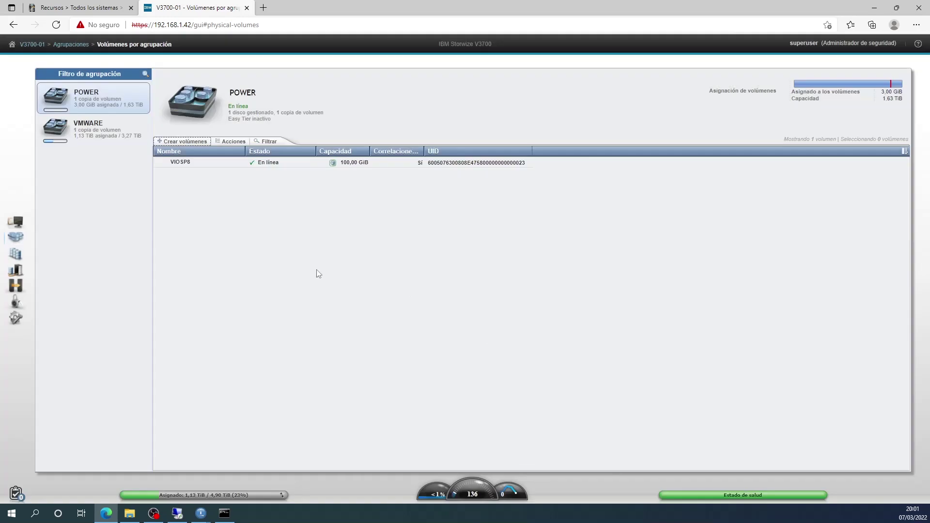
# Check the POWER8 host's port definitions, confirming both FC ports are offline.
pyautogui.moveTo(22, 273)
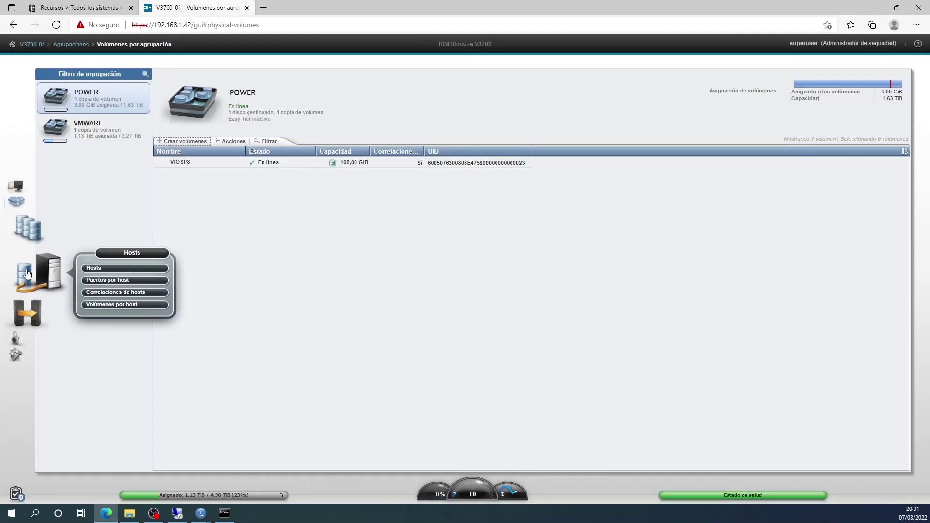
pyautogui.click(91, 271)
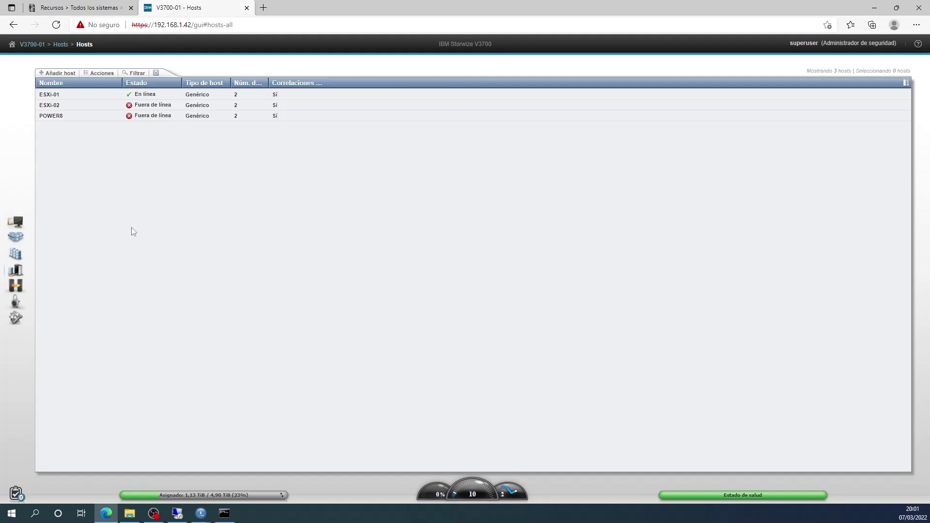
pyautogui.click(63, 116)
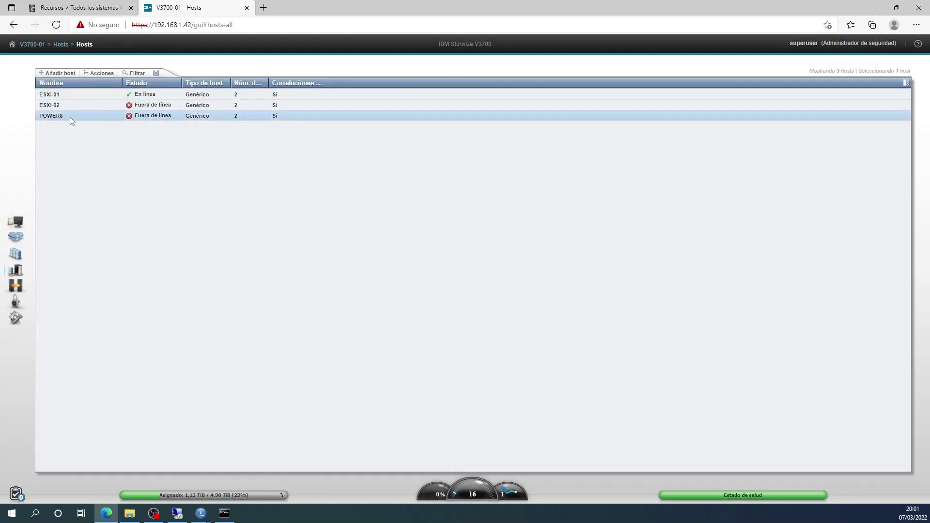
pyautogui.rightClick(70, 118)
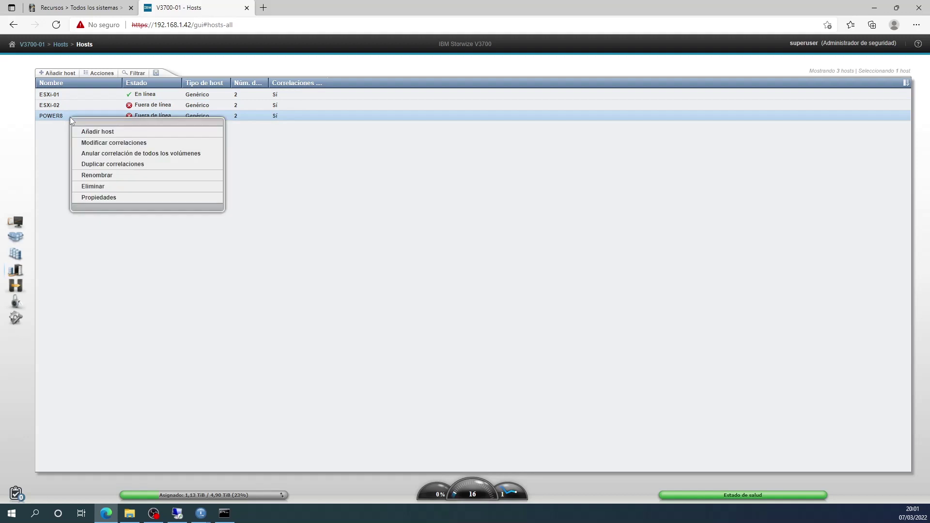
pyautogui.click(123, 198)
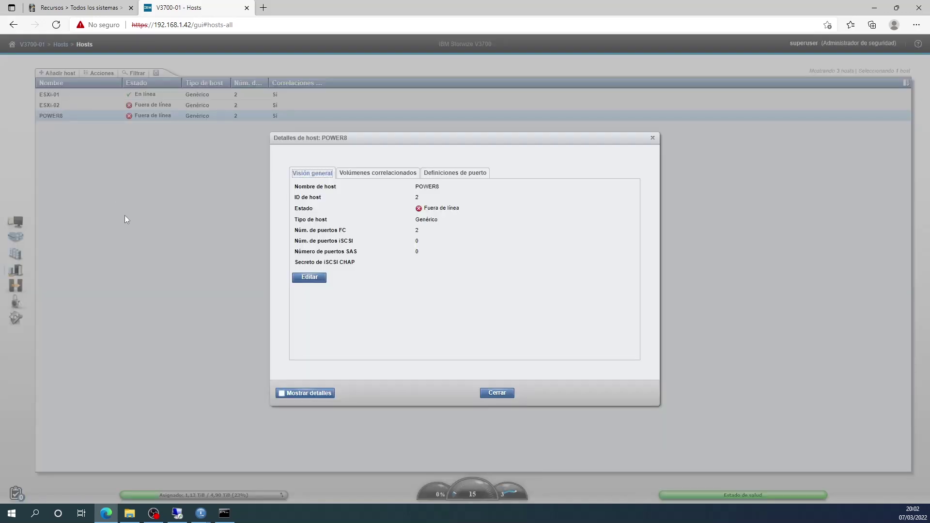
pyautogui.click(459, 174)
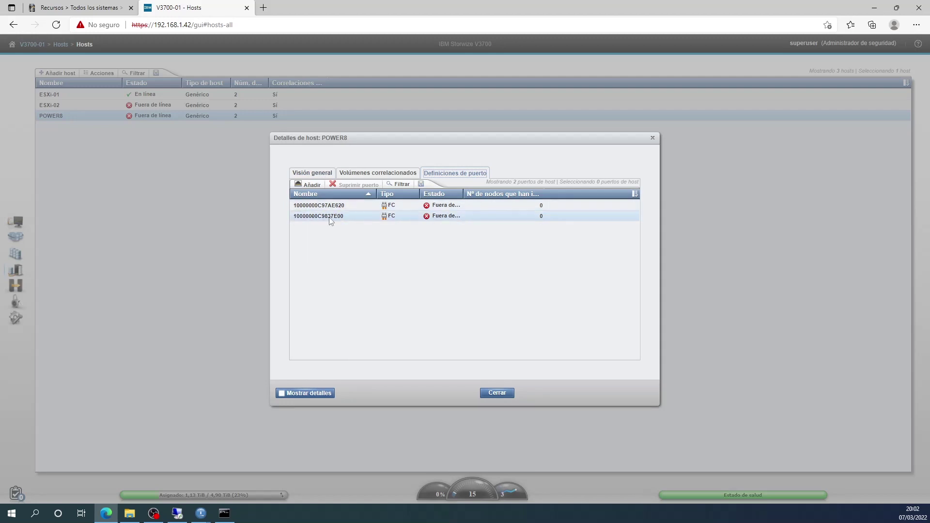
pyautogui.moveTo(463, 193); pyautogui.dragTo(494, 194)
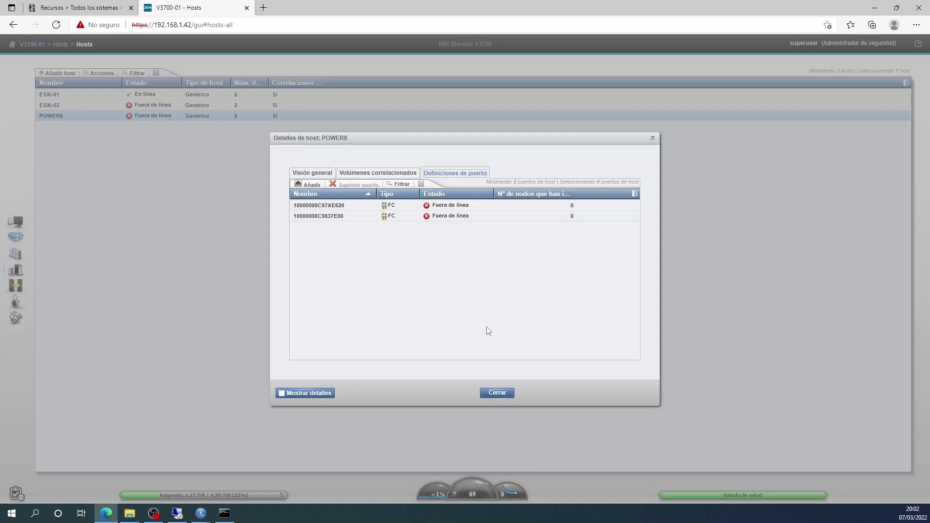
pyautogui.click(497, 393)
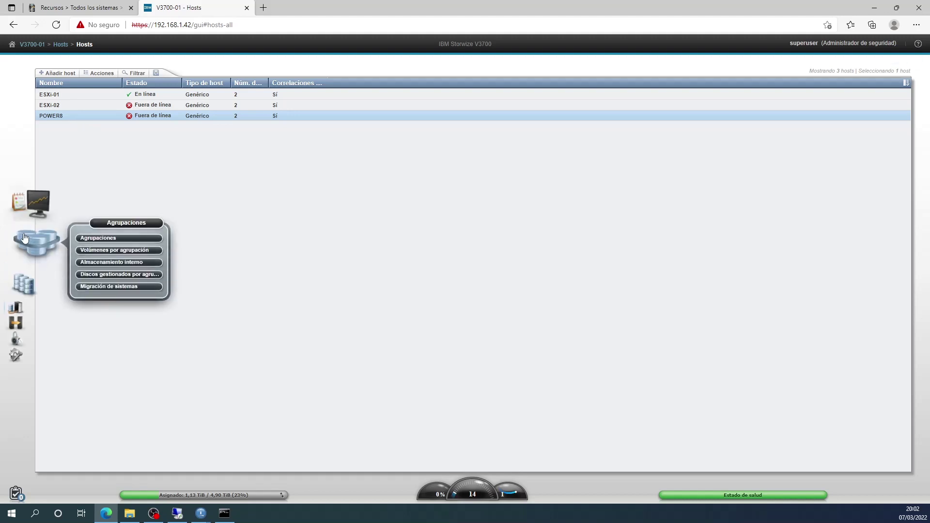
# Review Correlaciones de hosts showing POWER8 mapped to VIOSP8, then return to vHMC.
pyautogui.moveTo(30, 264)
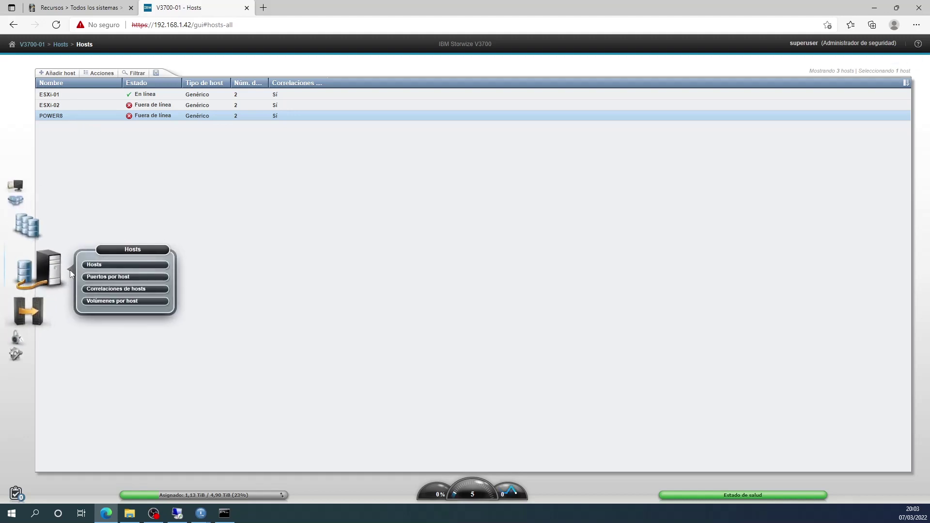
pyautogui.click(131, 289)
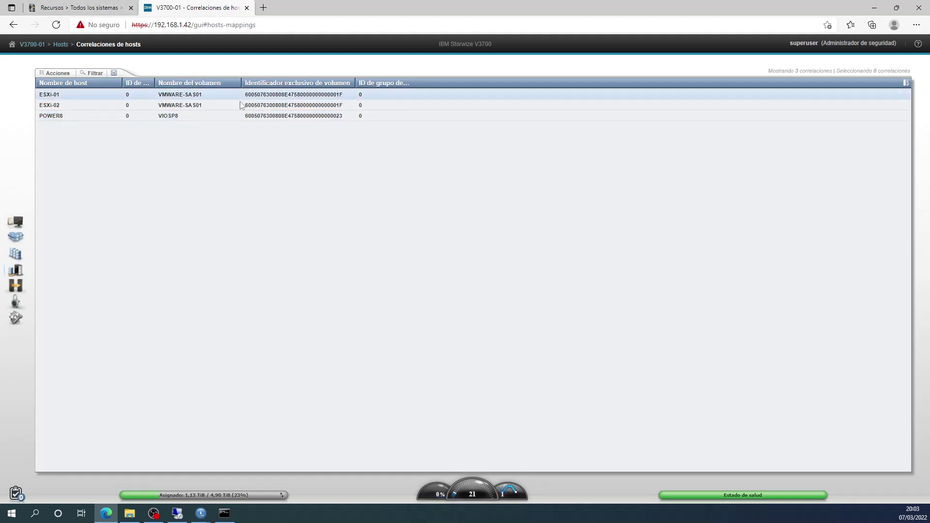
pyautogui.click(75, 9)
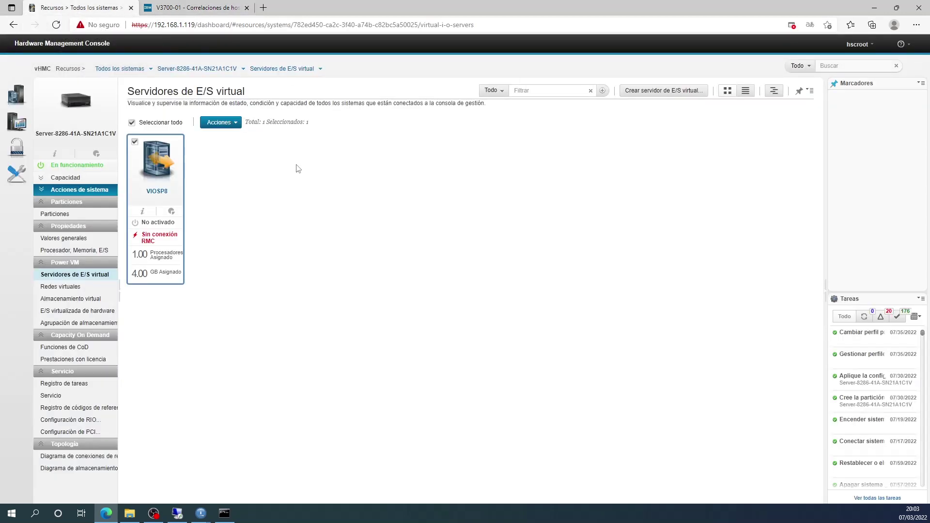
# Activate VIOSP8 in Instalar mode using the VIOSP8 VIOS configuration.
pyautogui.click(236, 124)
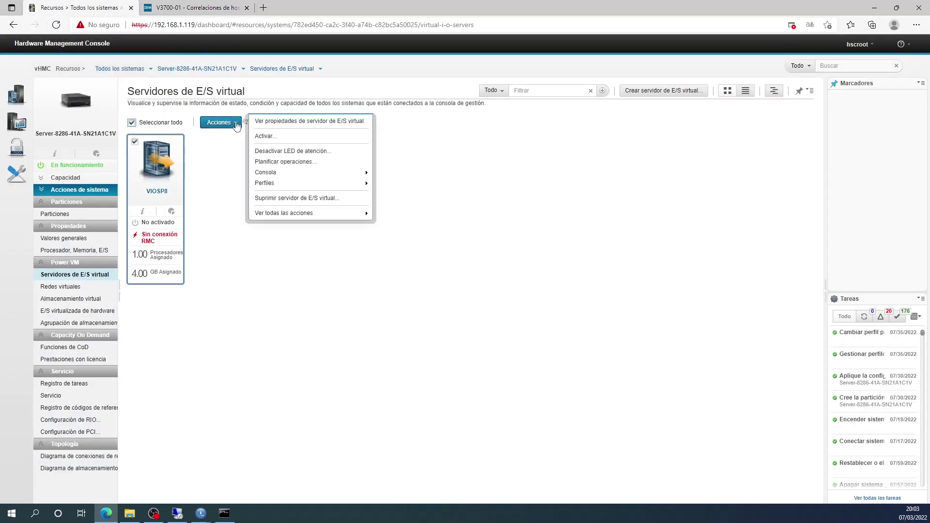
pyautogui.click(279, 137)
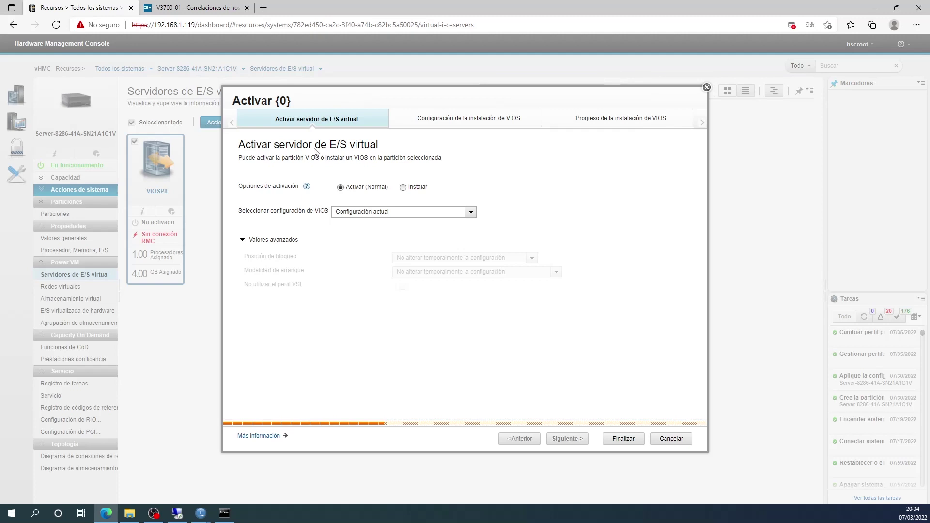
pyautogui.click(404, 189)
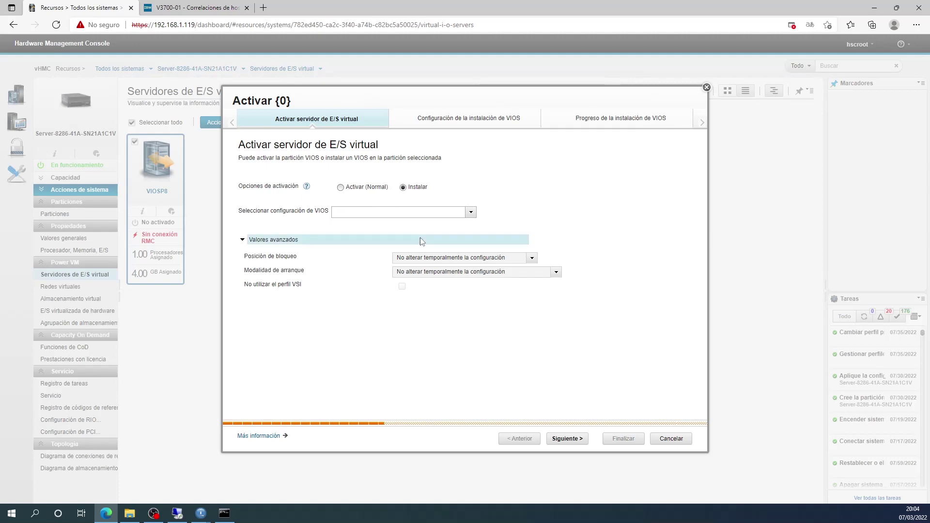
pyautogui.click(470, 212)
pyautogui.click(367, 236)
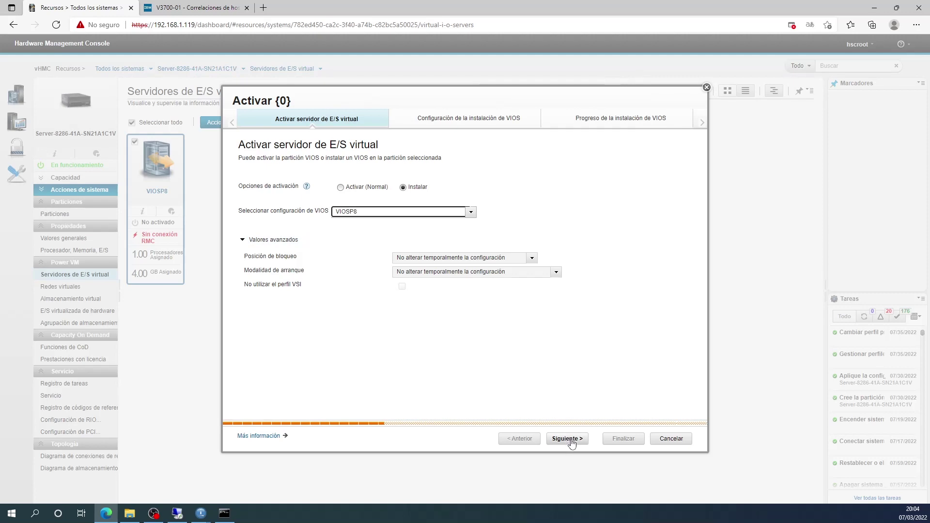
pyautogui.click(571, 440)
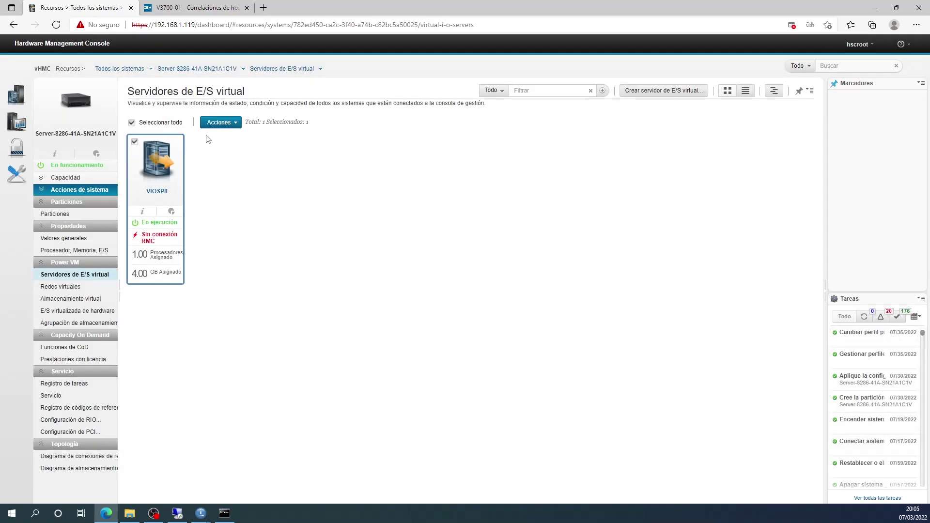
# Launch a terminal console window for VIOSP8.
pyautogui.click(233, 127)
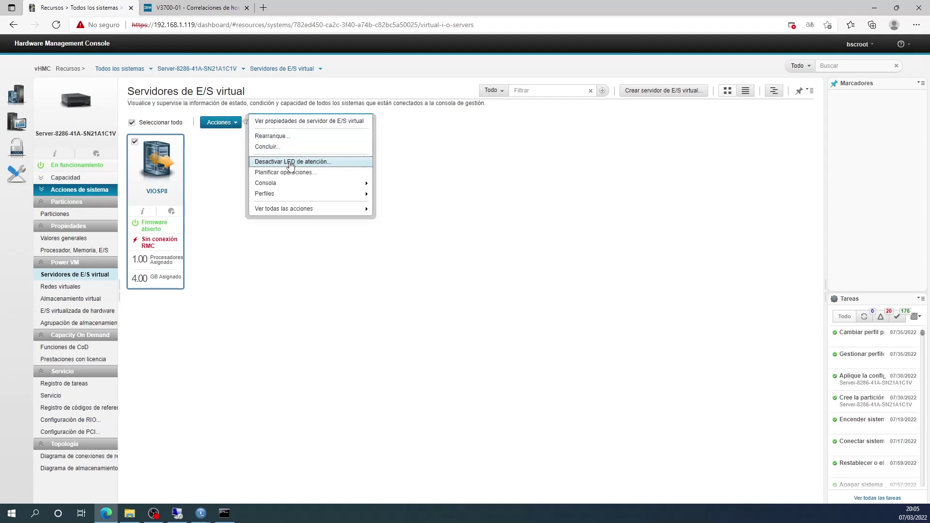
pyautogui.moveTo(342, 183)
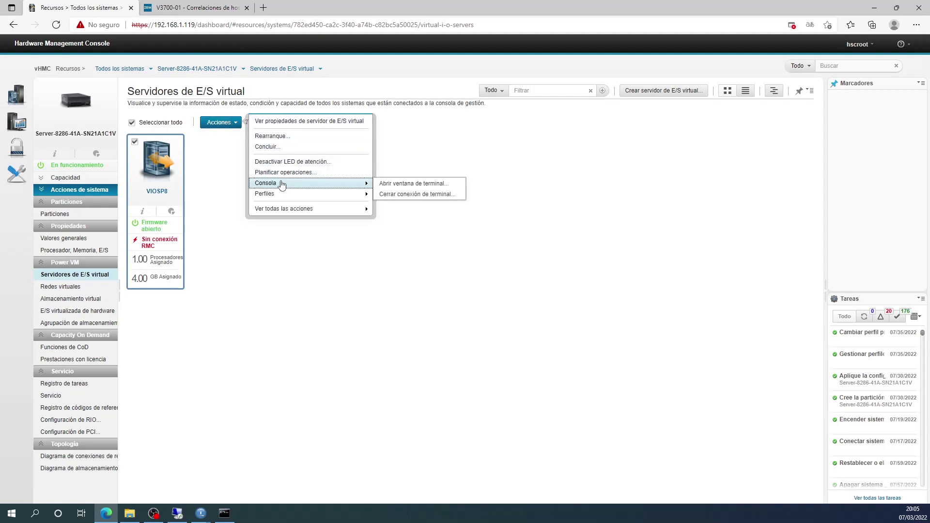
pyautogui.click(423, 184)
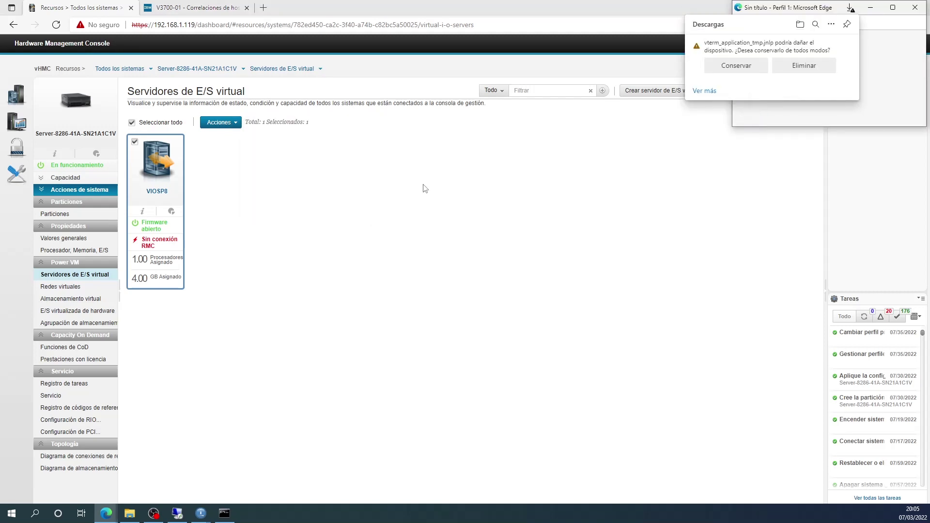
# Keep and run the vterm_application_tmp.jnlp terminal launcher, allowing the Java application.
pyautogui.click(737, 68)
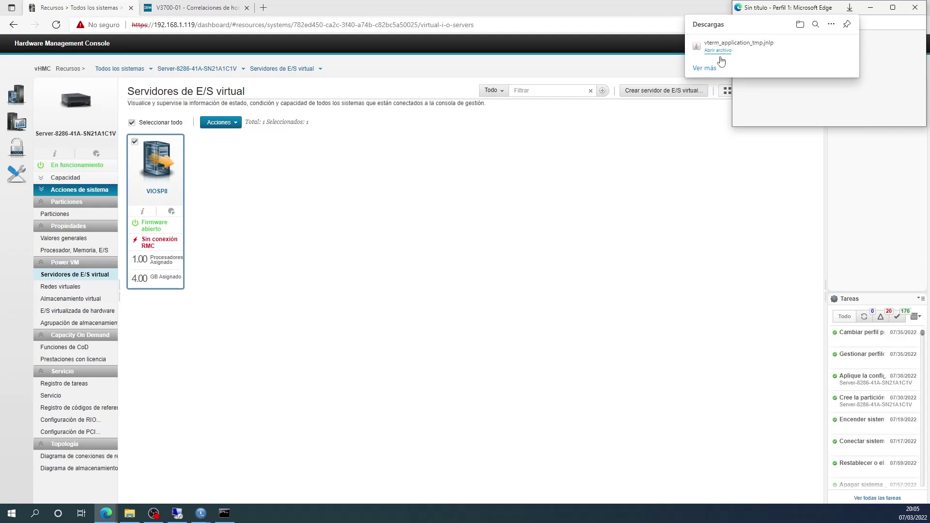
pyautogui.click(719, 50)
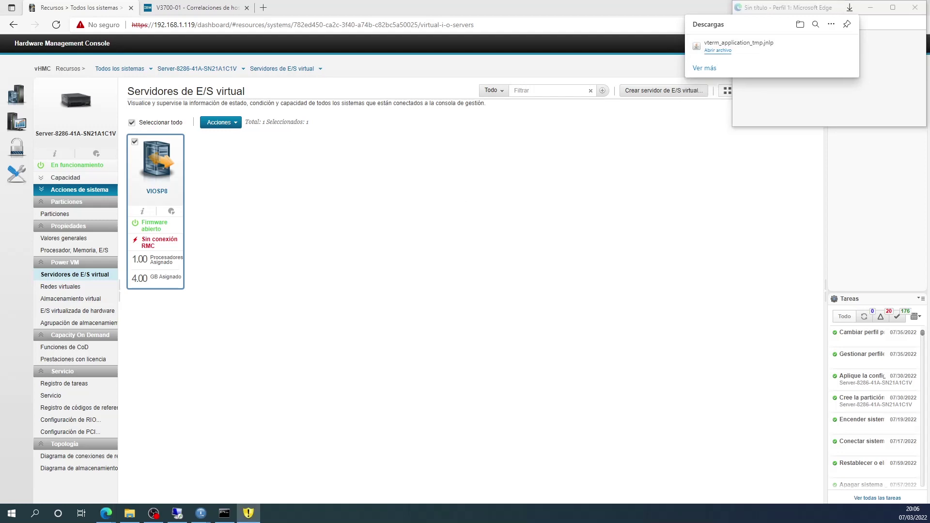
pyautogui.click(607, 290)
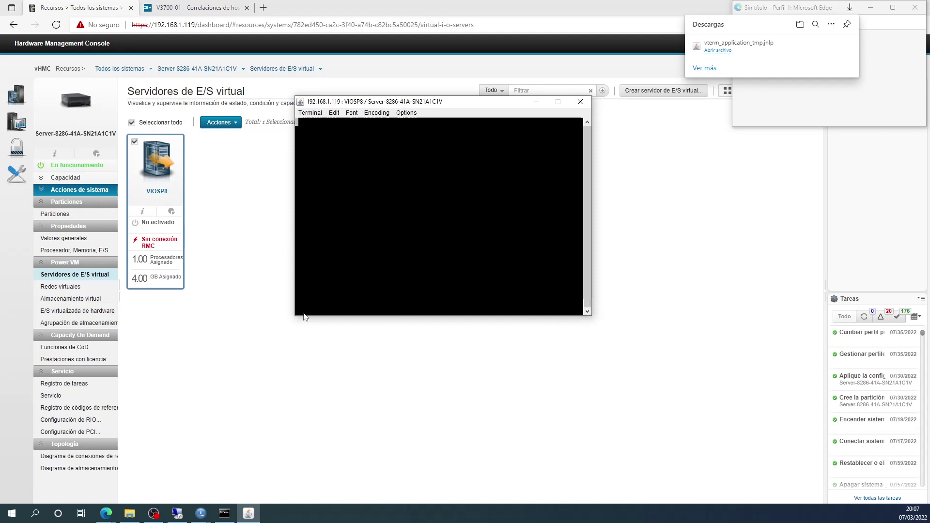
# Set the VIOSP8 console terminal font size to 20.
pyautogui.click(354, 114)
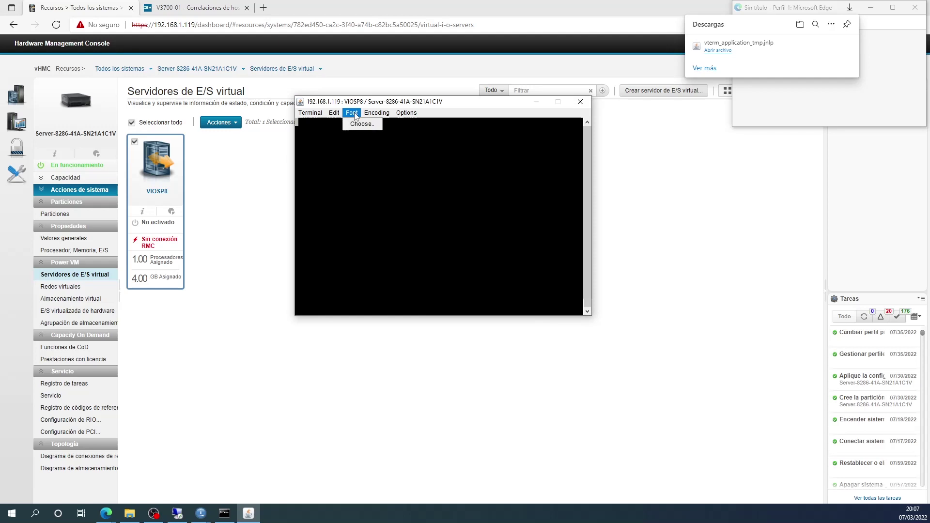
pyautogui.click(359, 124)
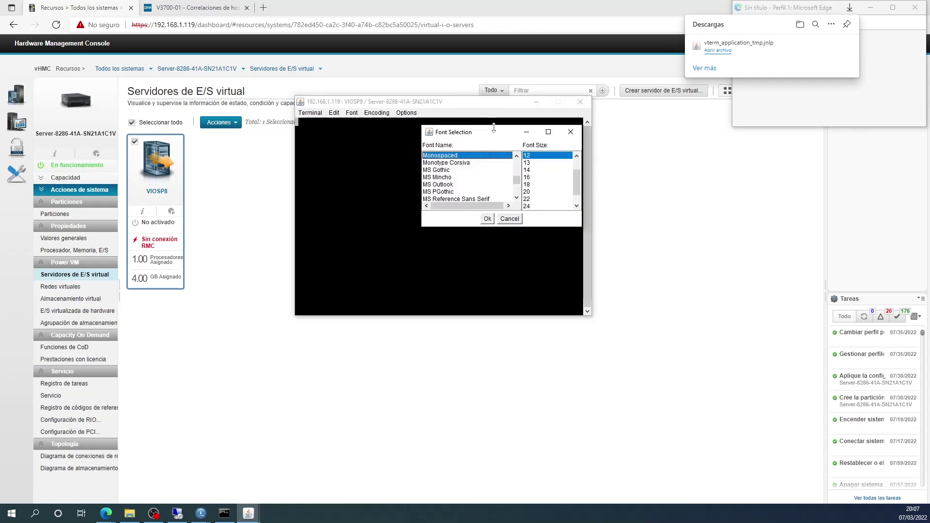
pyautogui.click(529, 192)
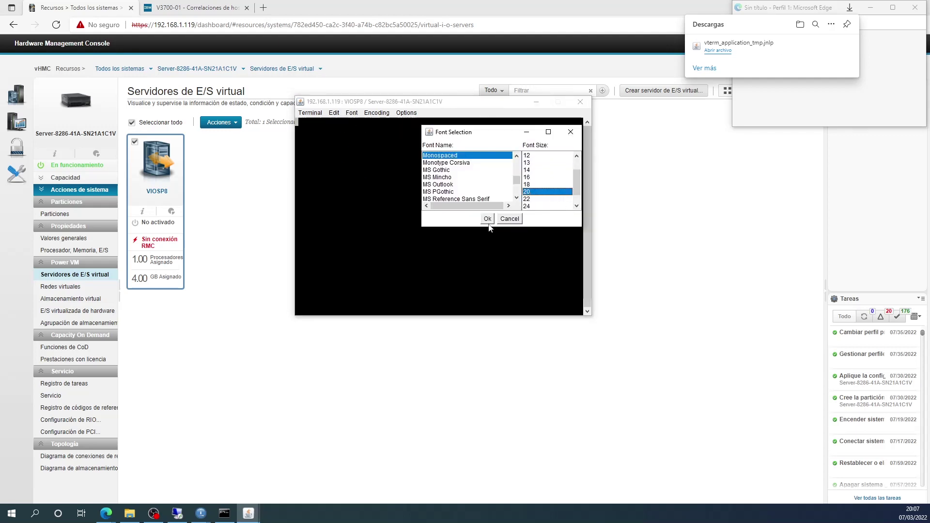
pyautogui.click(487, 219)
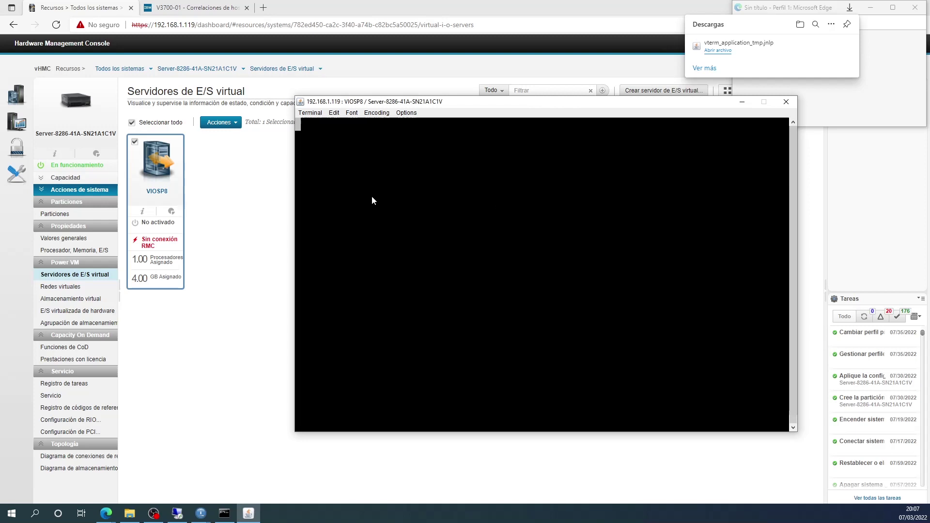
pyautogui.click(219, 123)
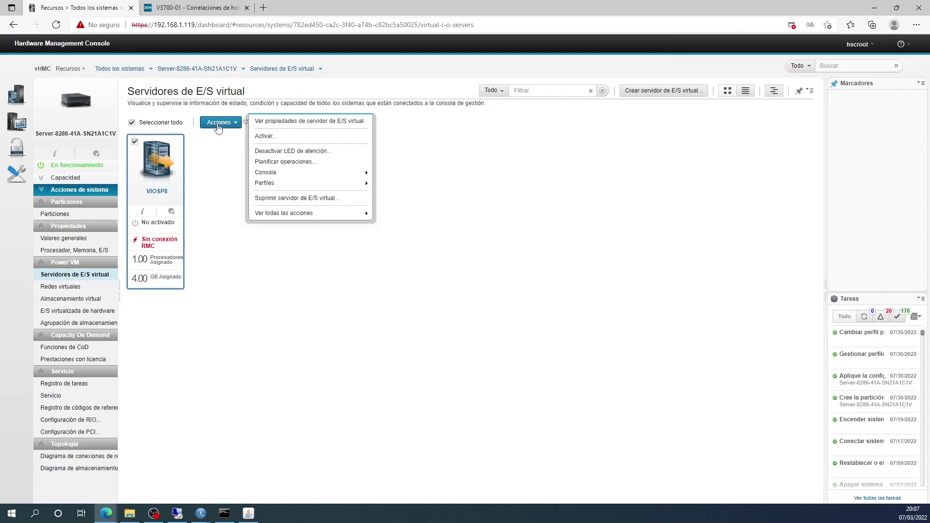
# Activate VIOSP8 with Instalar selected and the VIOSP8 VIOS configuration.
pyautogui.click(270, 138)
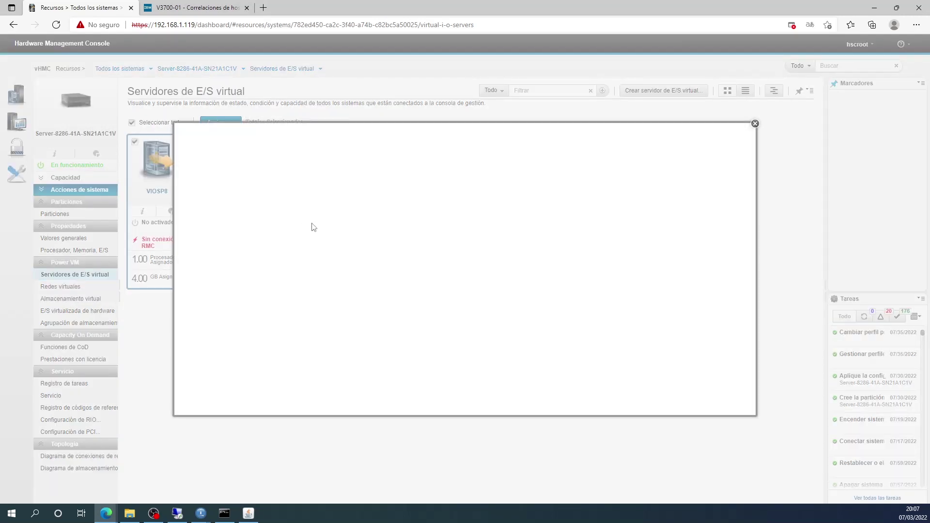
pyautogui.click(403, 187)
pyautogui.click(393, 213)
pyautogui.click(470, 212)
pyautogui.click(421, 233)
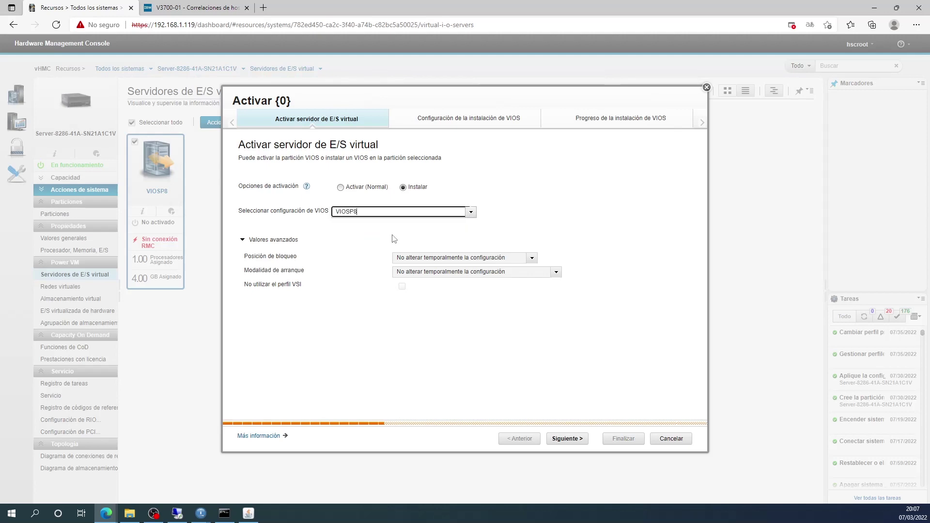
pyautogui.click(572, 437)
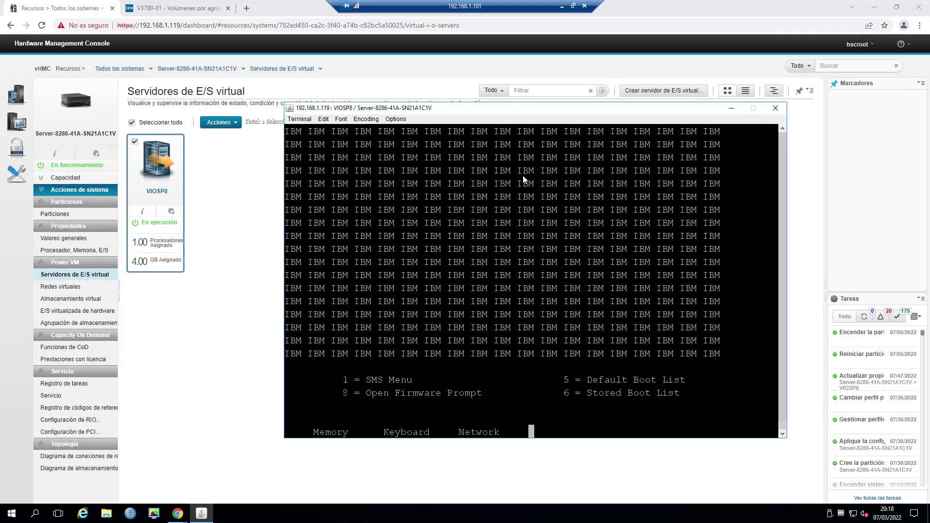
# Enter System Management Services with 1 during boot, dismissing the invalid-entry message.
pyautogui.press('1')
pyautogui.press('Return')
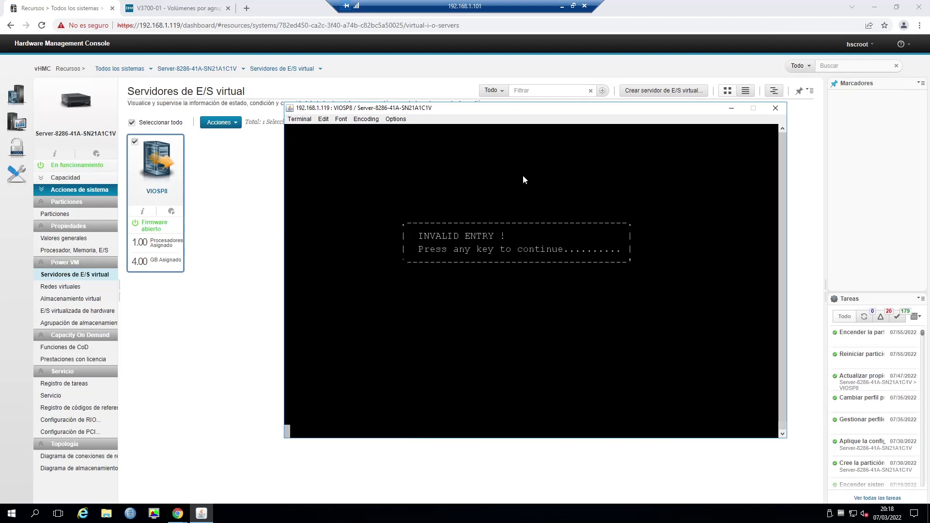
pyautogui.press('Return')
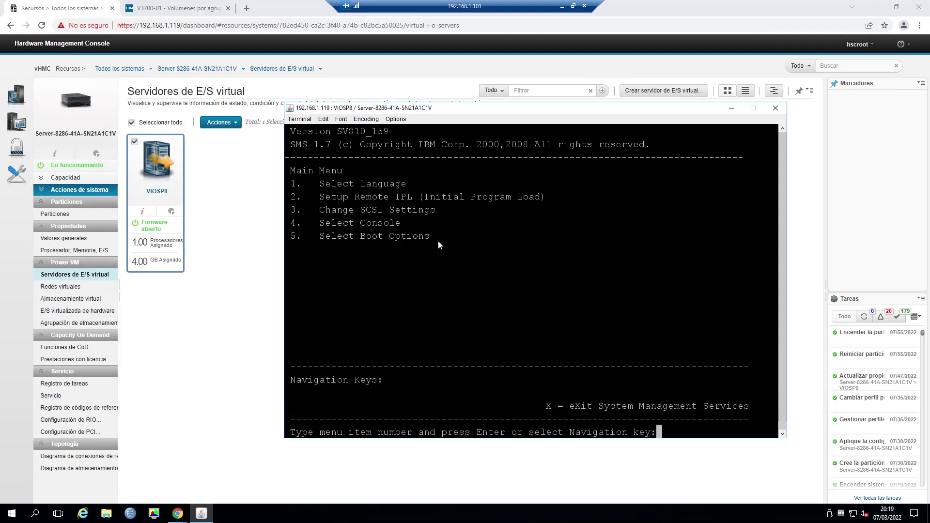
# Go to Select Boot Options, Install/Boot Device, CD/DVD and List All devices.
pyautogui.write('5')
pyautogui.press('Return')
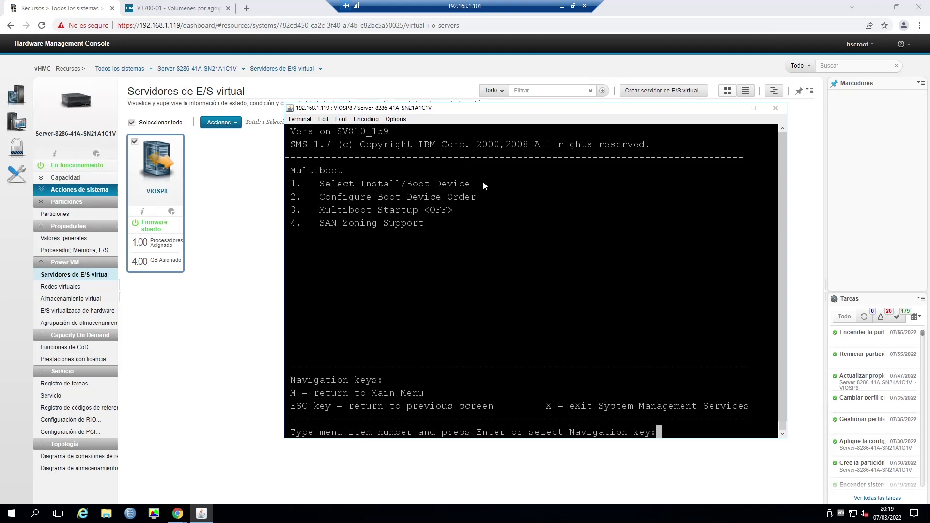
pyautogui.write('1')
pyautogui.press('Return')
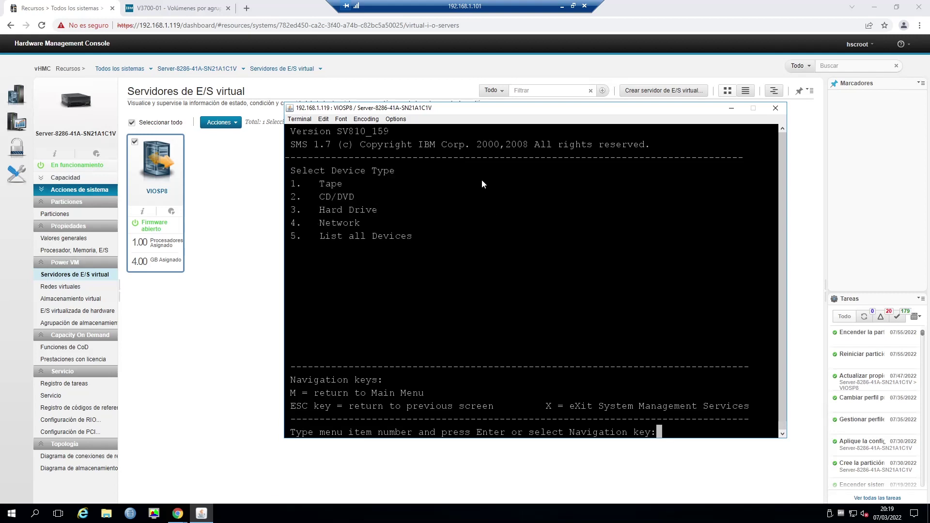
pyautogui.write('2')
pyautogui.press('Return')
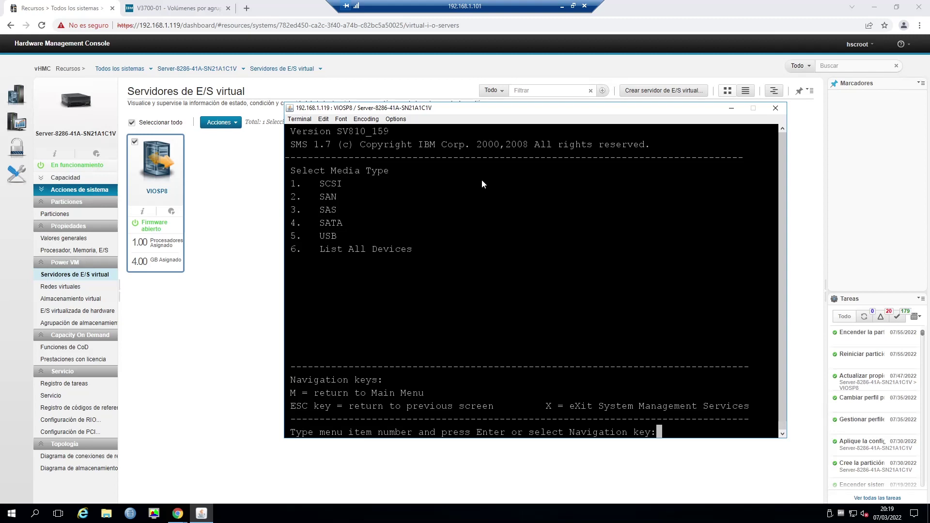
pyautogui.write('6')
pyautogui.press('Return')
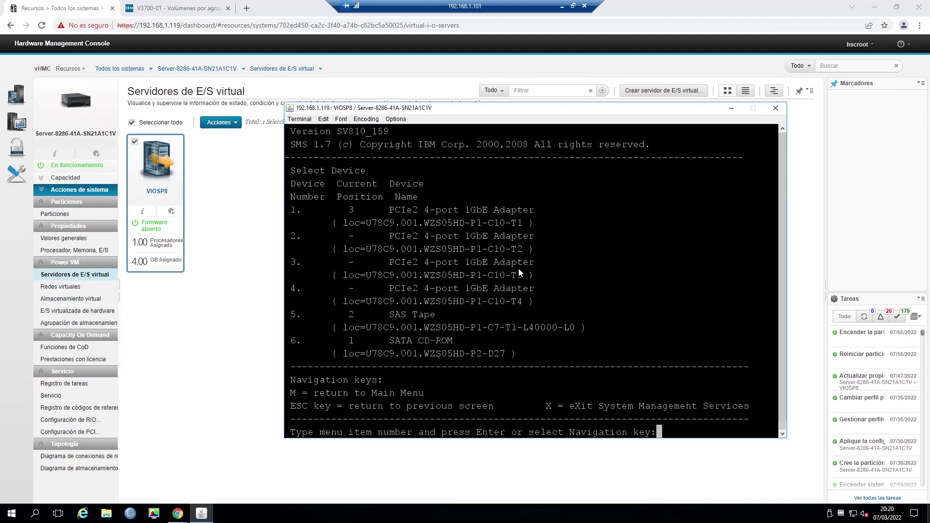
# Boot the SATA CD-ROM in Normal Mode and confirm exiting SMS.
pyautogui.write('6')
pyautogui.press('Return')
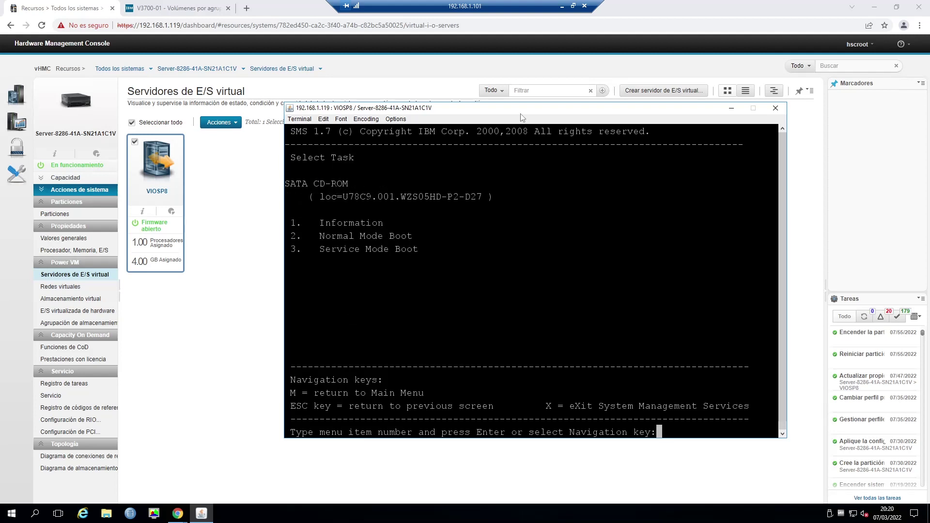
pyautogui.write('2')
pyautogui.press('Return')
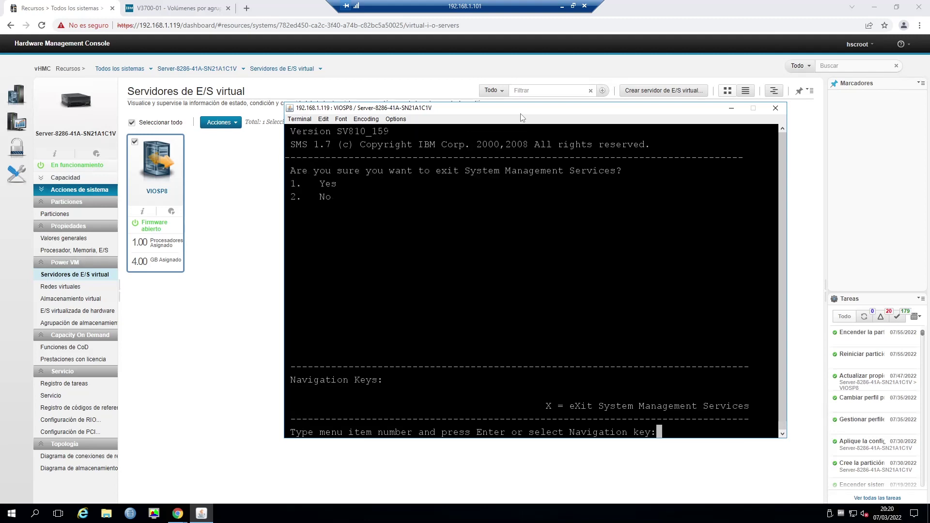
pyautogui.write('1')
pyautogui.press('Return')
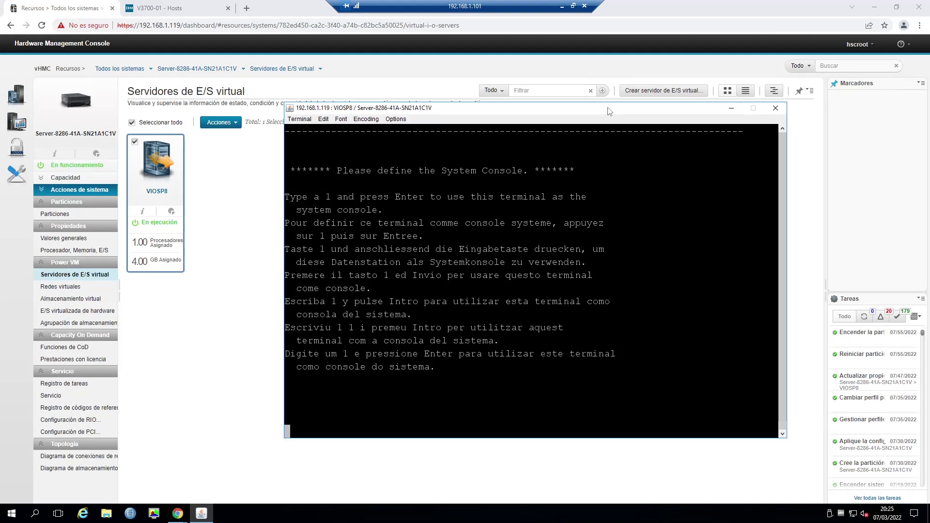
# Define this terminal as console, pick English, and choose Change/Show Installation Settings.
pyautogui.write('1')
pyautogui.press('Return')
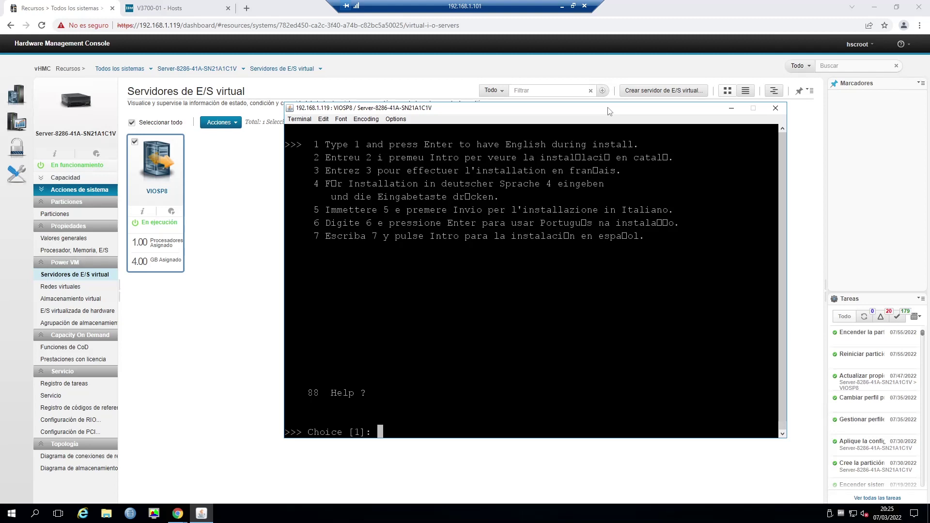
pyautogui.write('1')
pyautogui.press('Return')
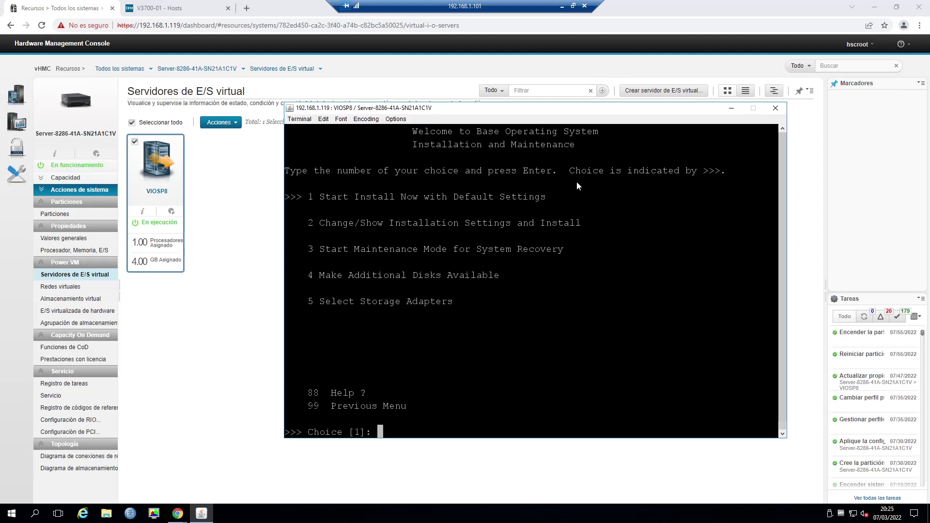
pyautogui.write('2')
pyautogui.press('Return')
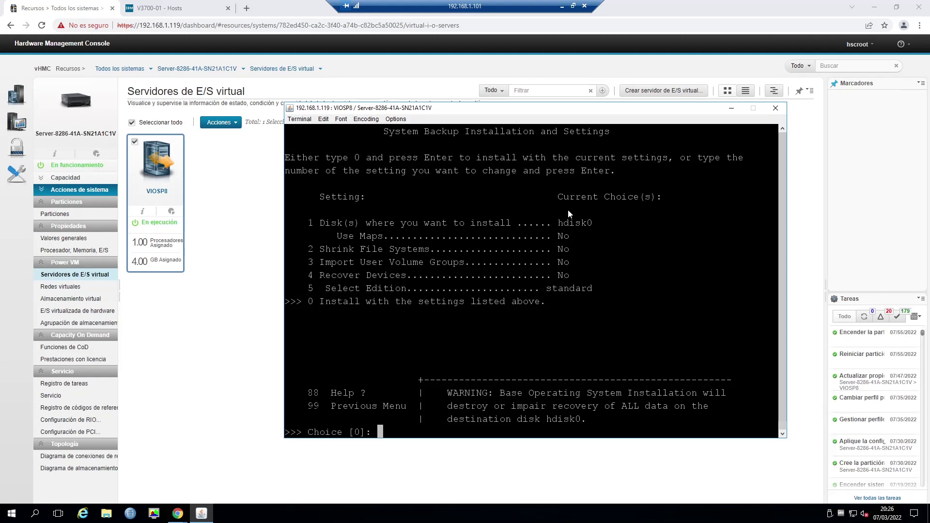
pyautogui.click(173, 10)
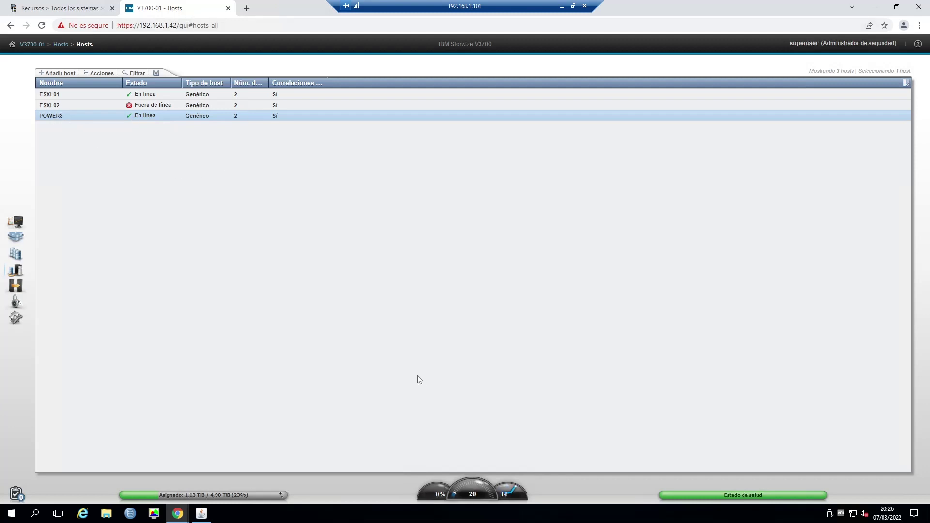
pyautogui.click(64, 7)
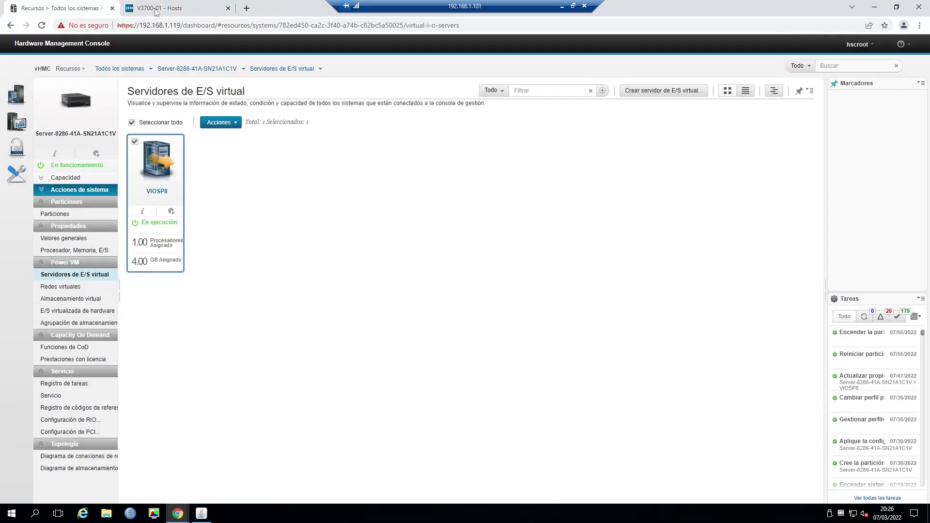
pyautogui.click(203, 515)
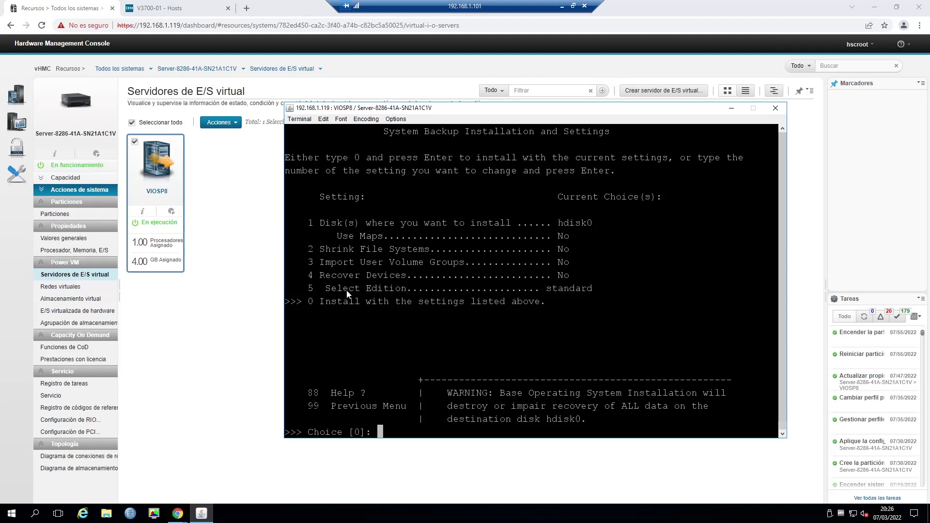
# Cycle Select Edition with option 5 until it shows enterprise.
pyautogui.write('5')
pyautogui.press('Return')
pyautogui.write('5')
pyautogui.press('Return')
pyautogui.write('5')
pyautogui.press('Return')
pyautogui.write('5')
pyautogui.press('Return')
pyautogui.moveTo(627, 108); pyautogui.dragTo(609, 107)
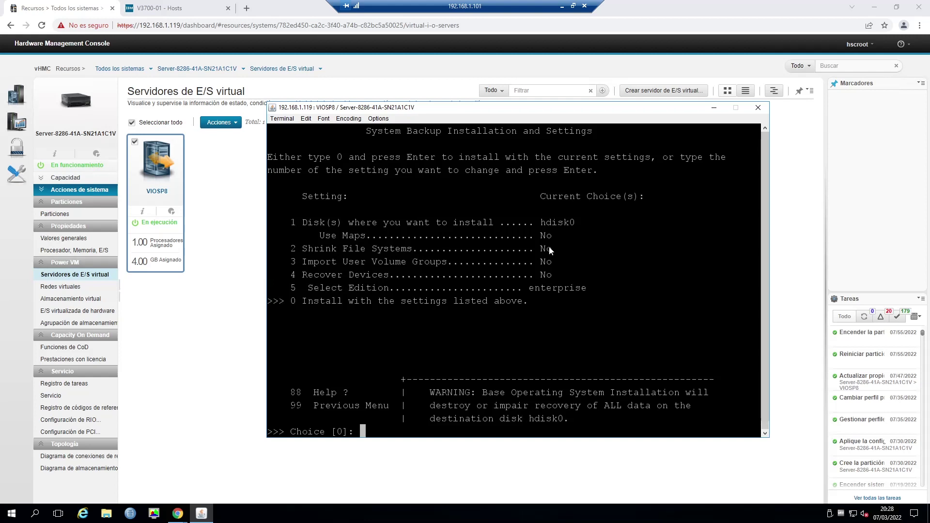
# Set Shrink File Systems to Yes and start the installation with 0.
pyautogui.write('2')
pyautogui.press('Return')
pyautogui.write('0')
pyautogui.press('Return')
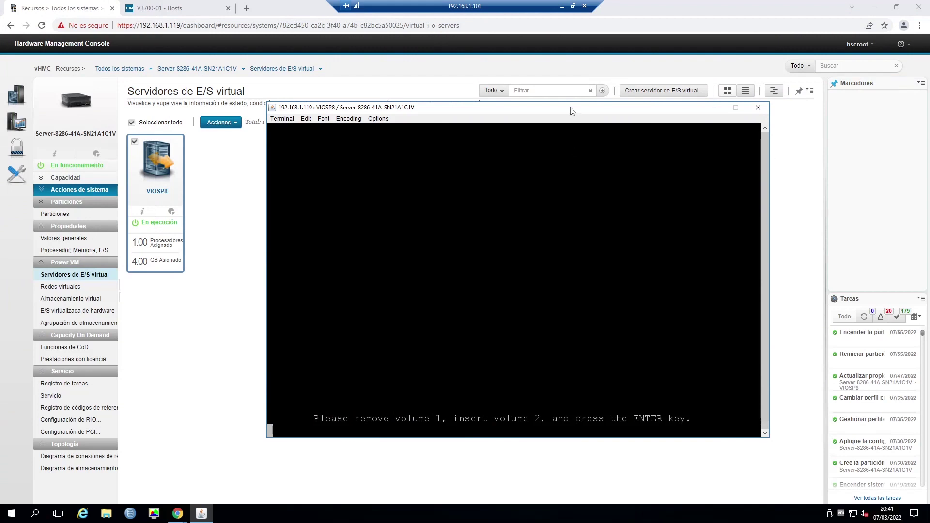
# Confirm volume 2 is inserted so VIOSP8's base operating system installation resumes.
pyautogui.press('Return')
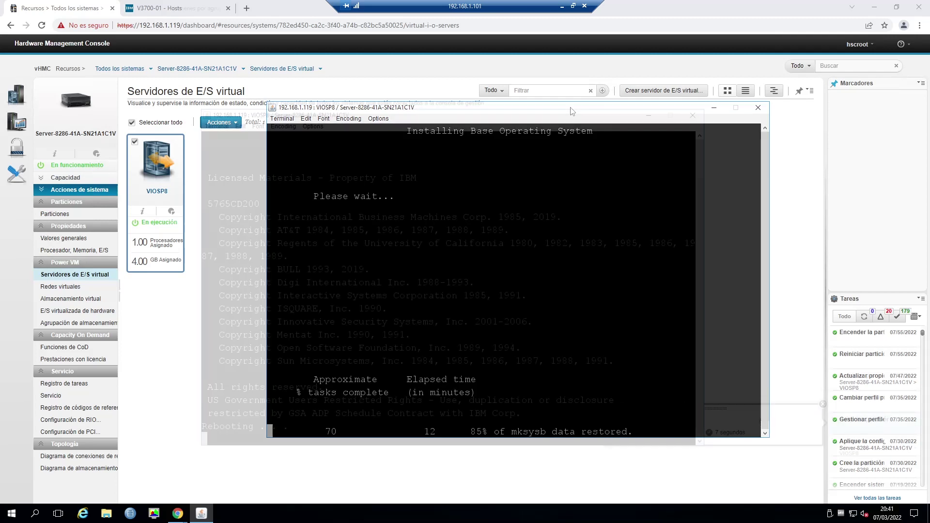
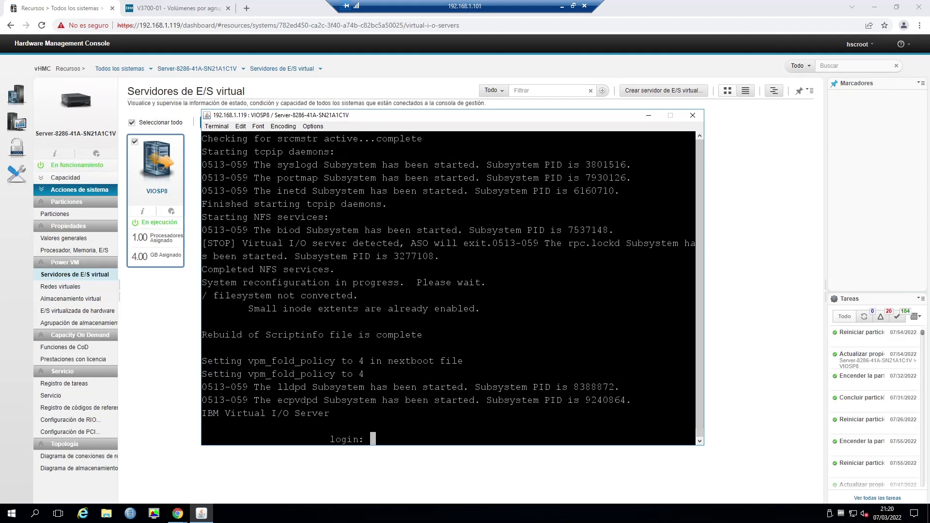
# Log in to VIOSP8 as padmin, set a new password, and accept the maintenance terms with 'a'.
pyautogui.moveTo(436, 115); pyautogui.dragTo(443, 110)
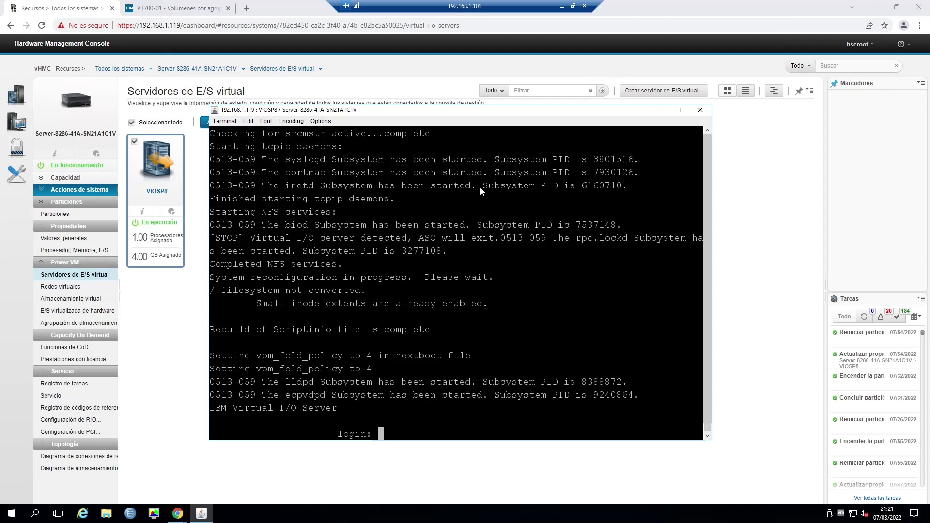
pyautogui.write('padmin')
pyautogui.press('Return')
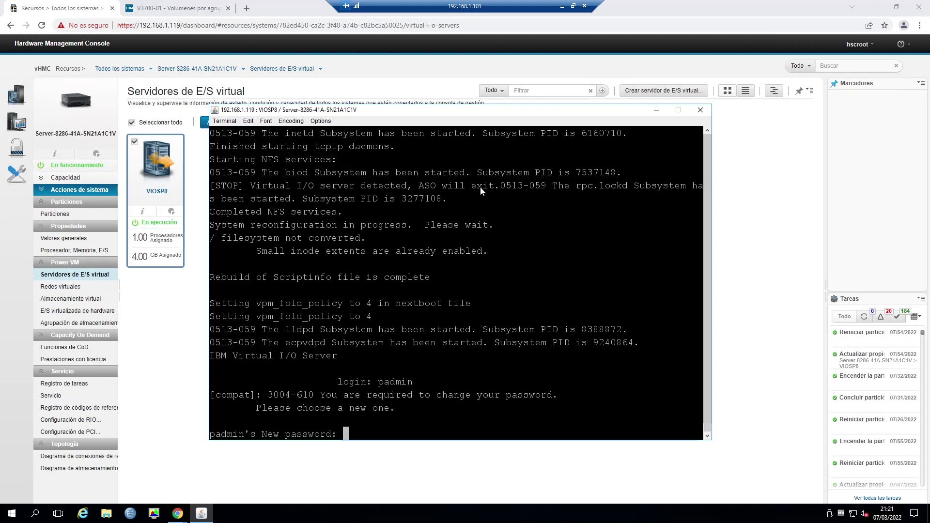
pyautogui.press('Return')
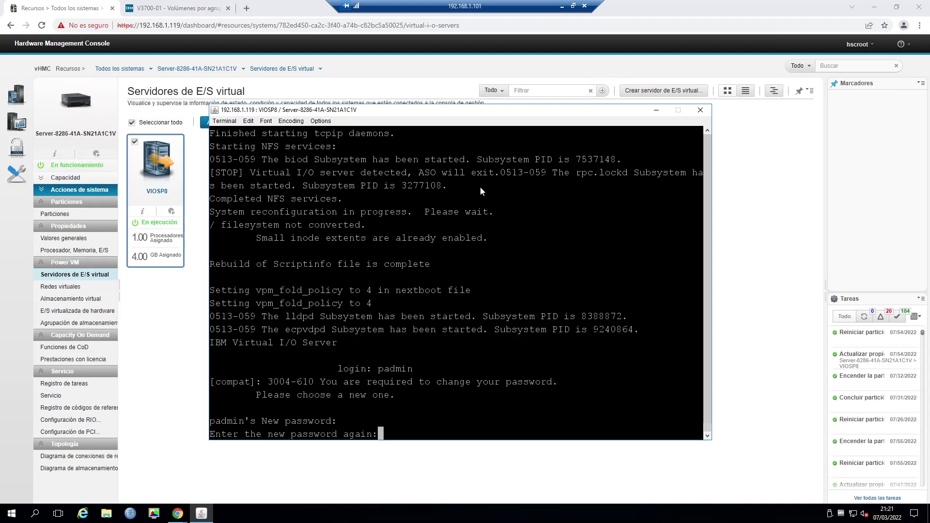
pyautogui.press('Return')
pyautogui.write('a')
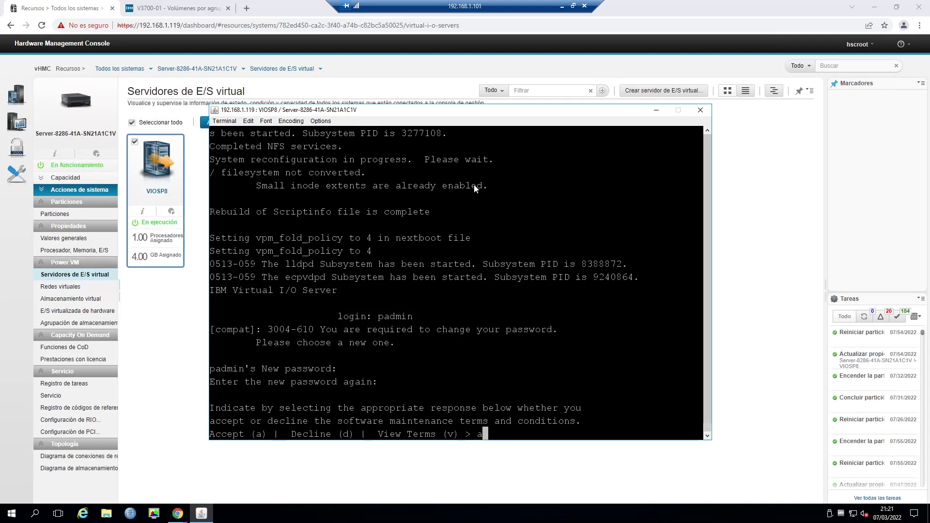
pyautogui.press('Return')
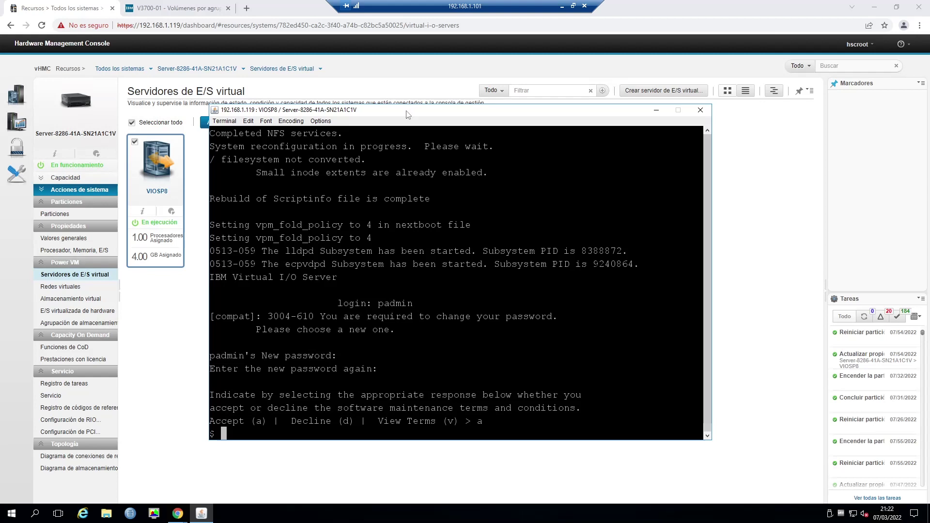
# Try 'lsdev -vpd | grep ent', then accept the I/O Server license with 'license -accept'.
pyautogui.write('lsdev -vpd | grep ent')
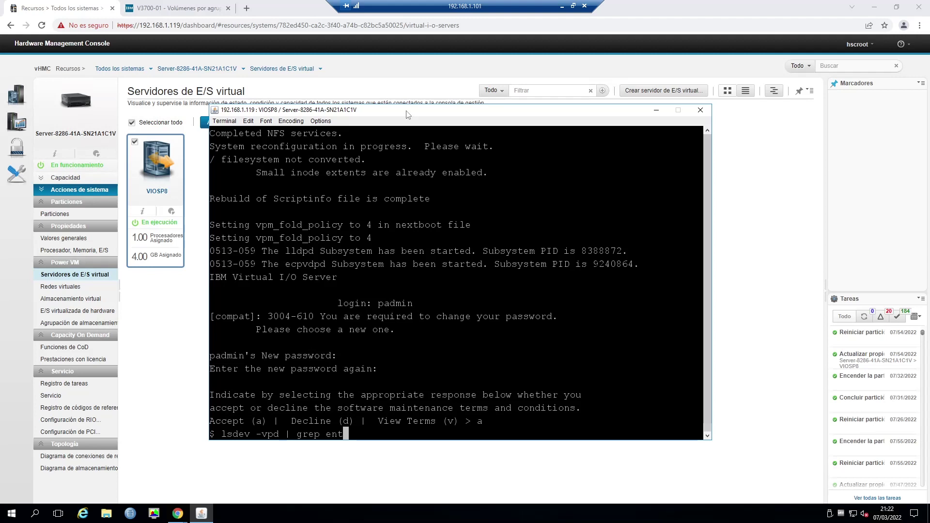
pyautogui.press('Return')
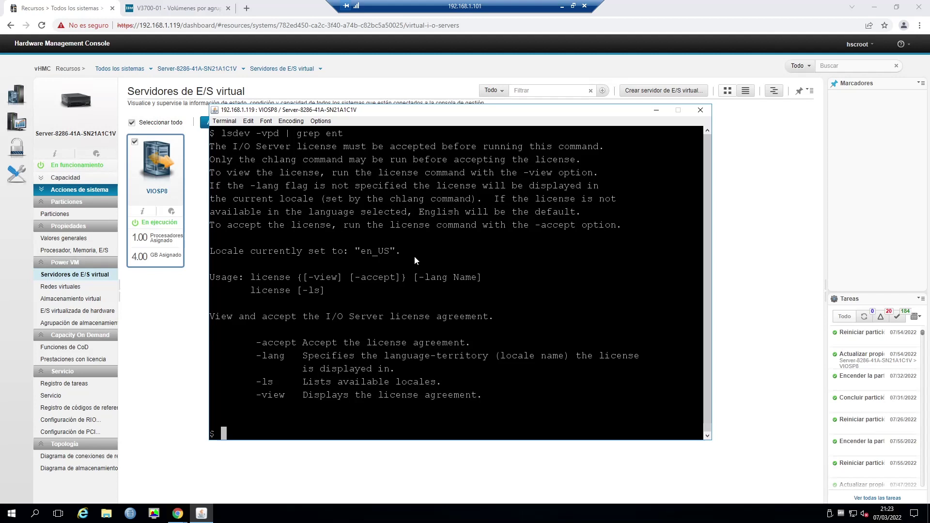
pyautogui.write('license -accept')
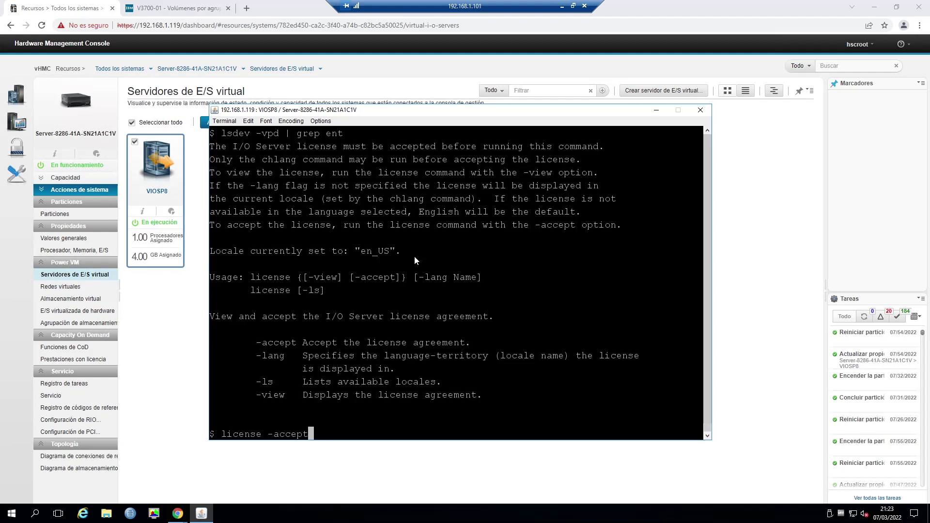
pyautogui.press('Return')
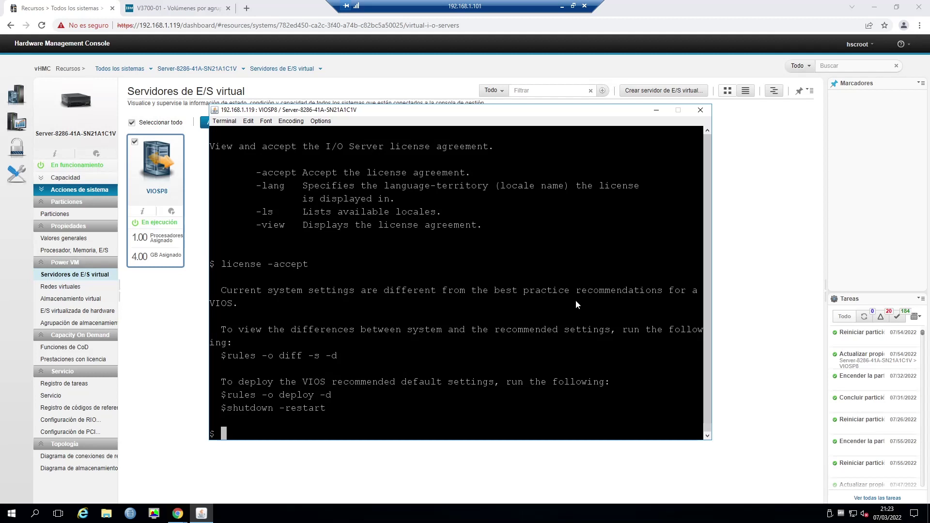
# Apply the recommended settings with 'rules -o deploy -d' and restart VIOSP8, confirming with 'y'.
pyautogui.write('rules -o deploy -d')
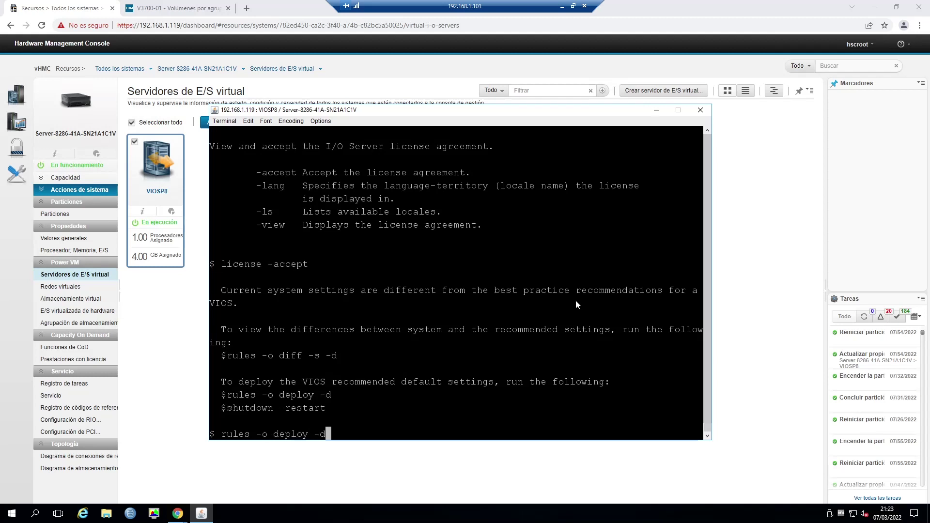
pyautogui.press('Return')
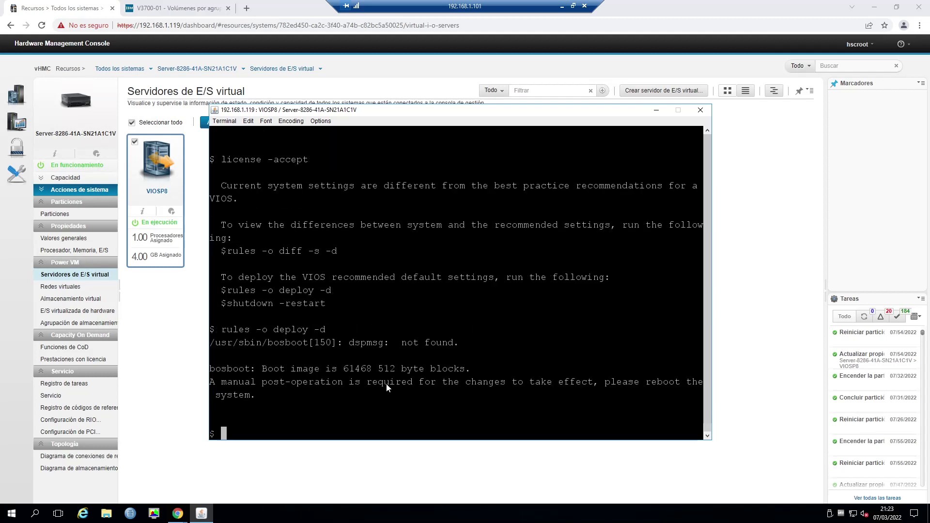
pyautogui.write('shutdown -restart')
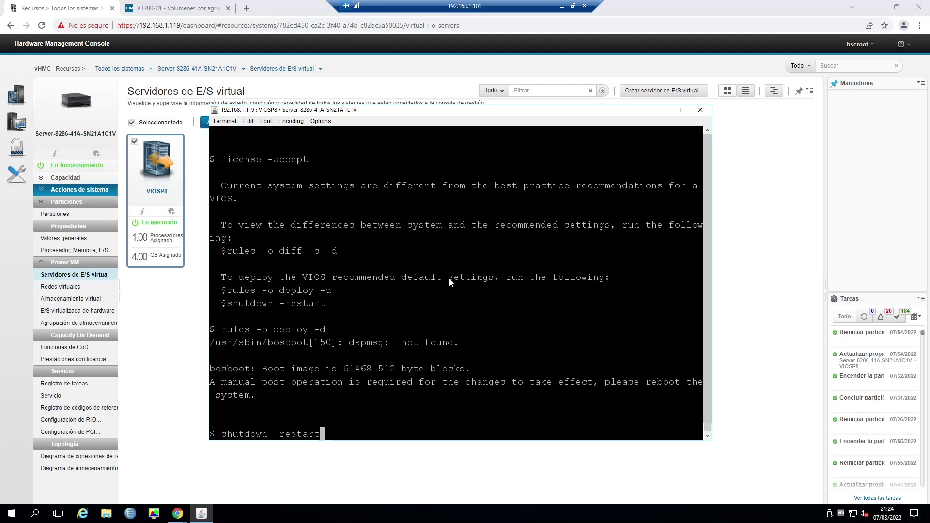
pyautogui.press('Return')
pyautogui.write('y')
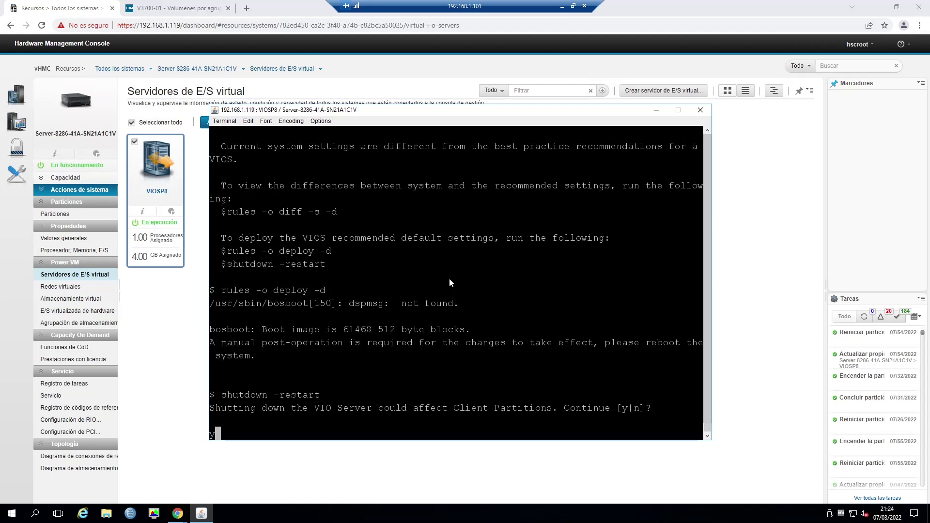
pyautogui.press('Return')
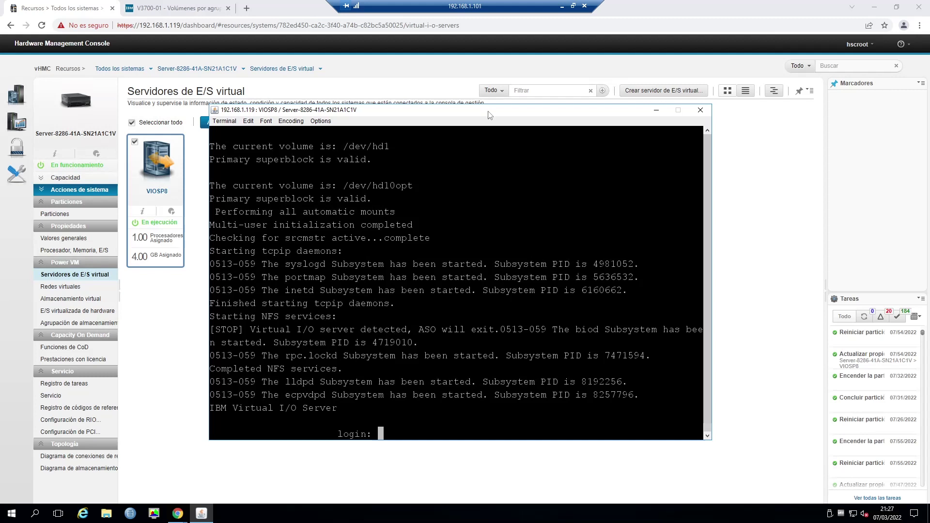
# Log back in to VIOSP8 as padmin with the new password.
pyautogui.write('padmin')
pyautogui.press('Return')
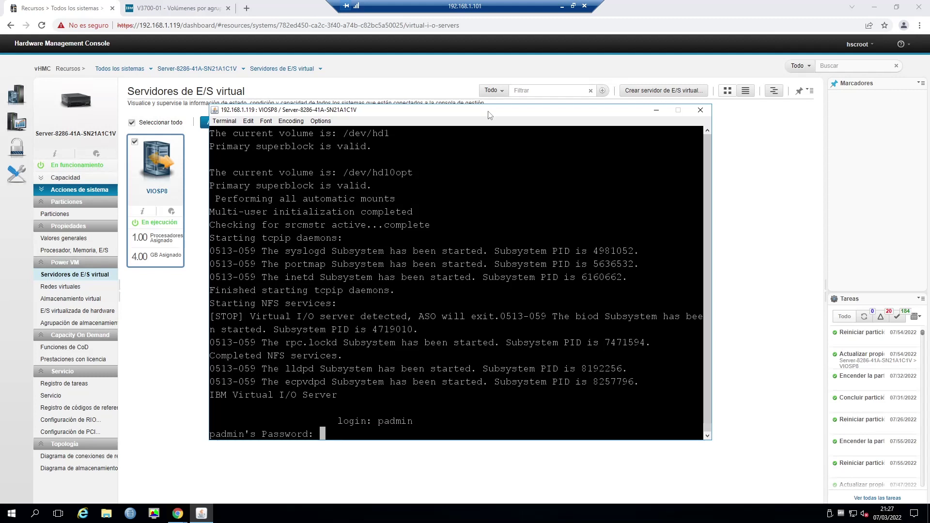
pyautogui.press('Return')
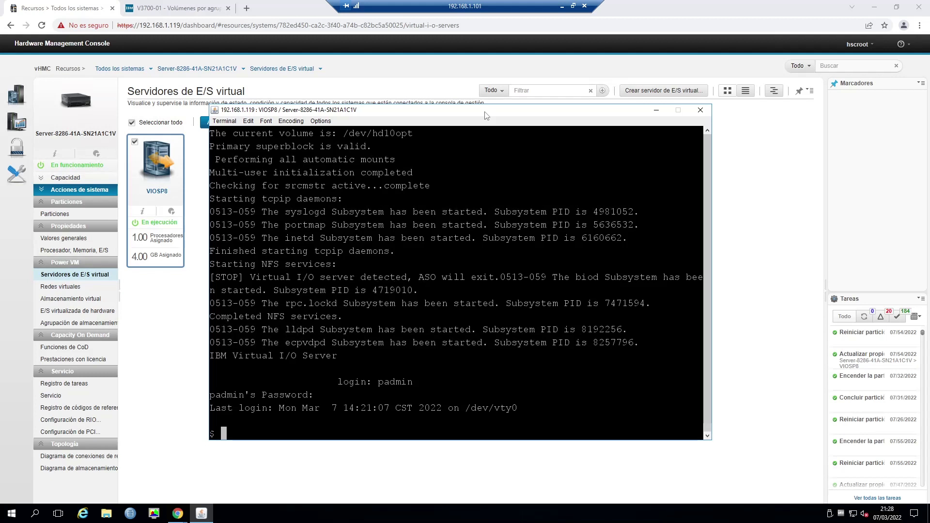
# List the Ethernet adapters with 'lsdev -vpd |grep ent', showing ent0 through ent3.
pyautogui.write('lsdev -vpd |grep ent')
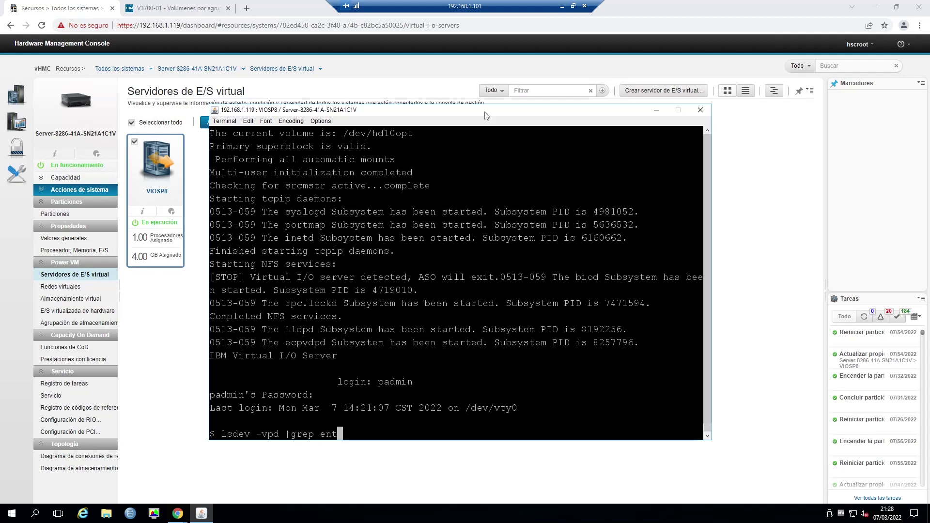
pyautogui.press('Return')
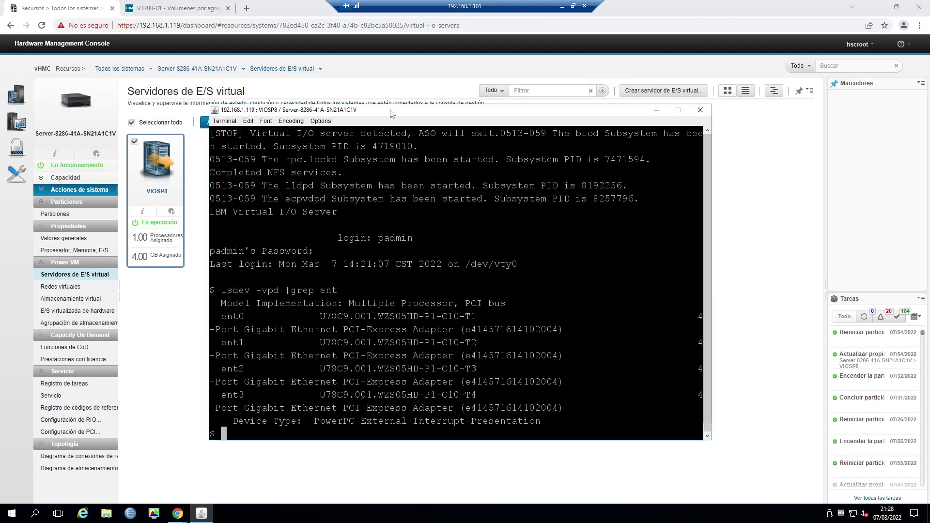
pyautogui.write('mktcpip')
# Configure en0 as hostname VIOSP8, IP 192.168.1.151, netmask 255.255.255.0, then check with lstcpip.
pyautogui.write('-hostname')
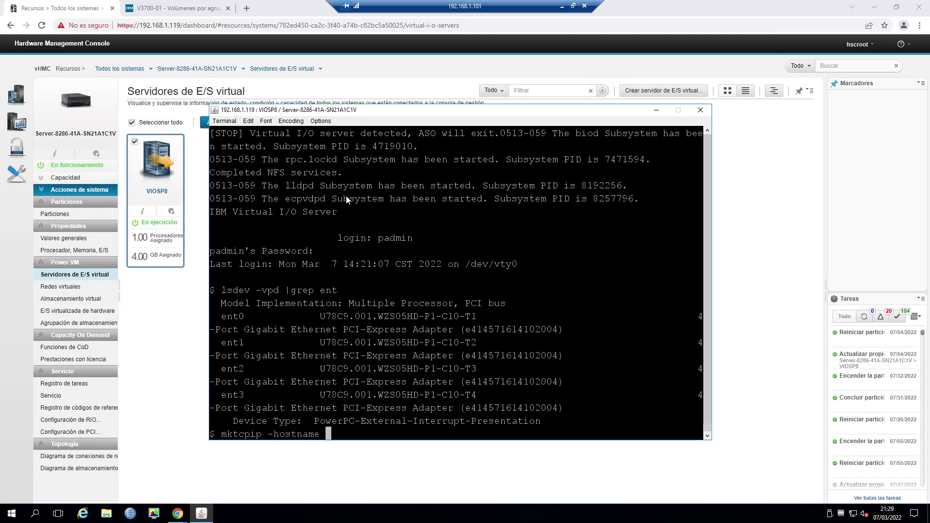
pyautogui.write(' VIOSP8')
pyautogui.write('-interfae')
pyautogui.press('BackSpace')
pyautogui.write('ce en0')
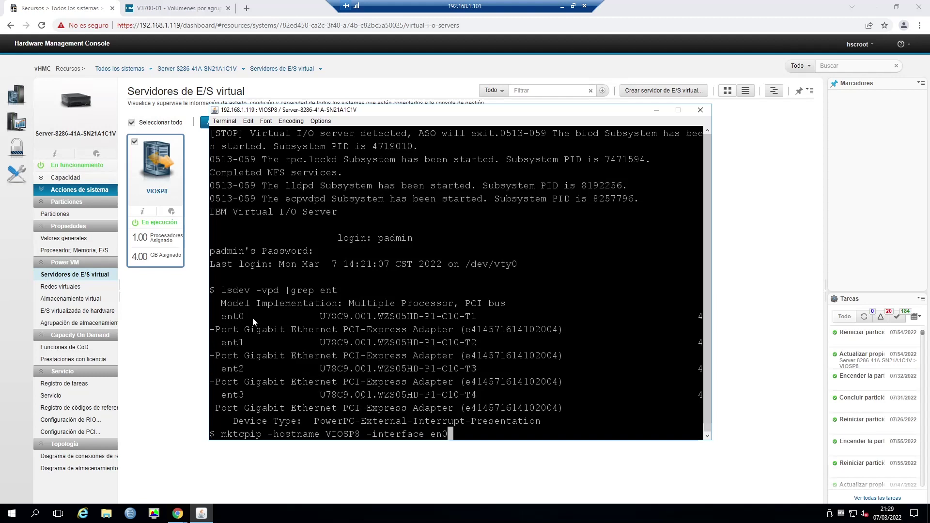
pyautogui.write('-inetaddre')
pyautogui.press('BackSpace')
pyautogui.write('192.')
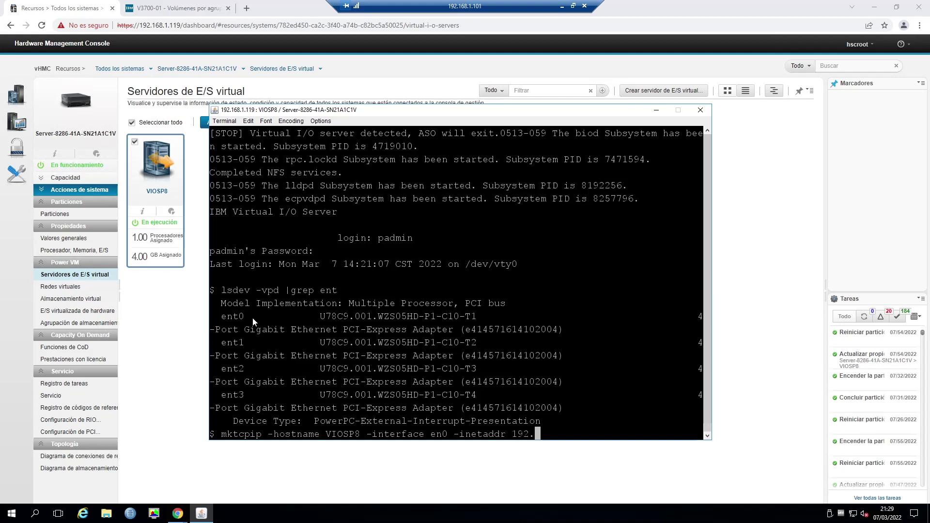
pyautogui.write('168.1.151 -netmask')
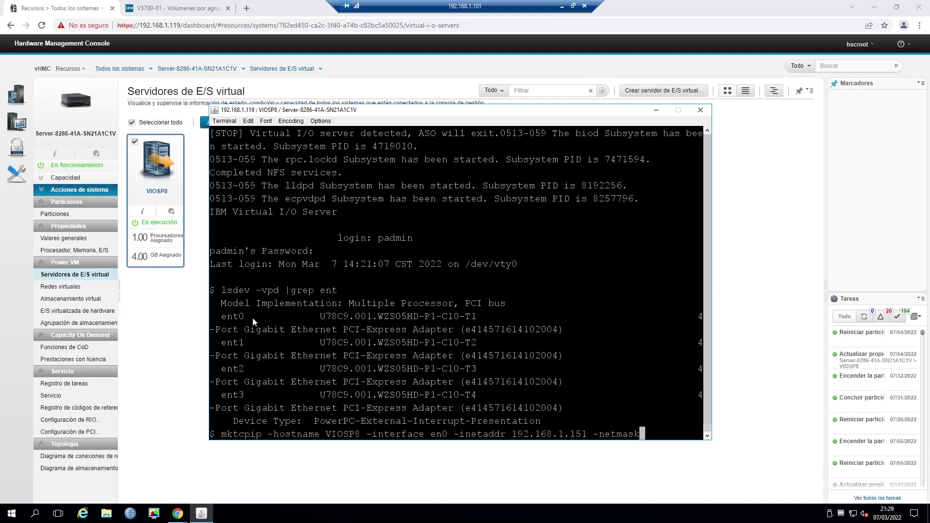
pyautogui.write(' 255.255.255.0')
pyautogui.press('Return')
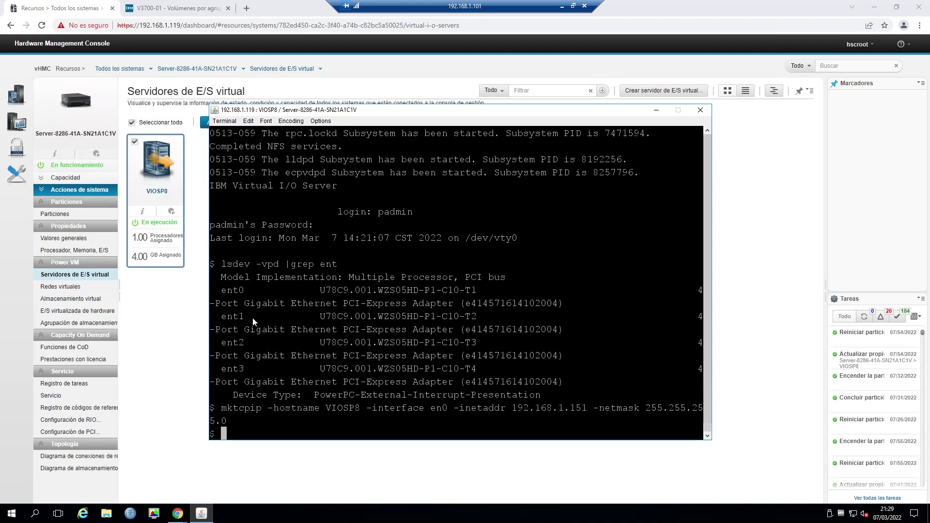
pyautogui.write('lstcpip')
pyautogui.press('Return')
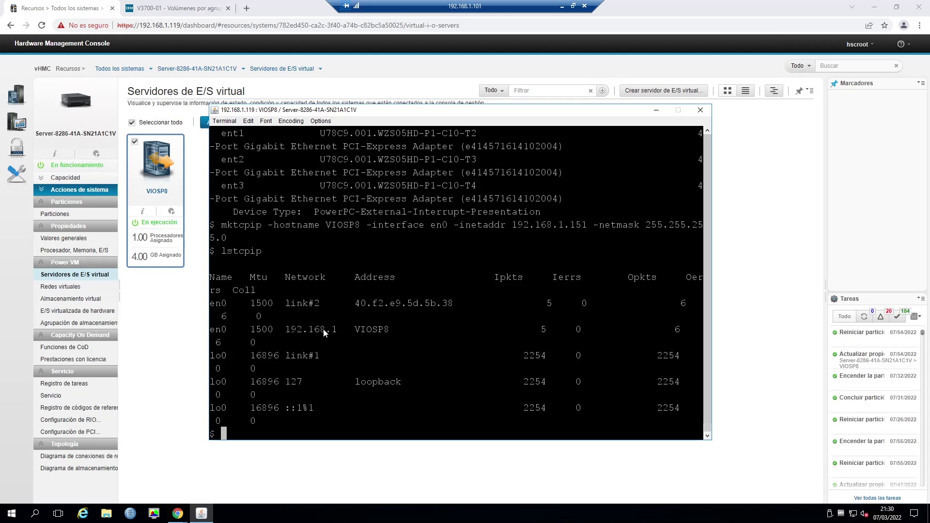
# Ping the gateway 192.168.1.1, stopping after five replies with 0% loss, then return to HMC.
pyautogui.write('ping 19')
pyautogui.write('2.168.1.1')
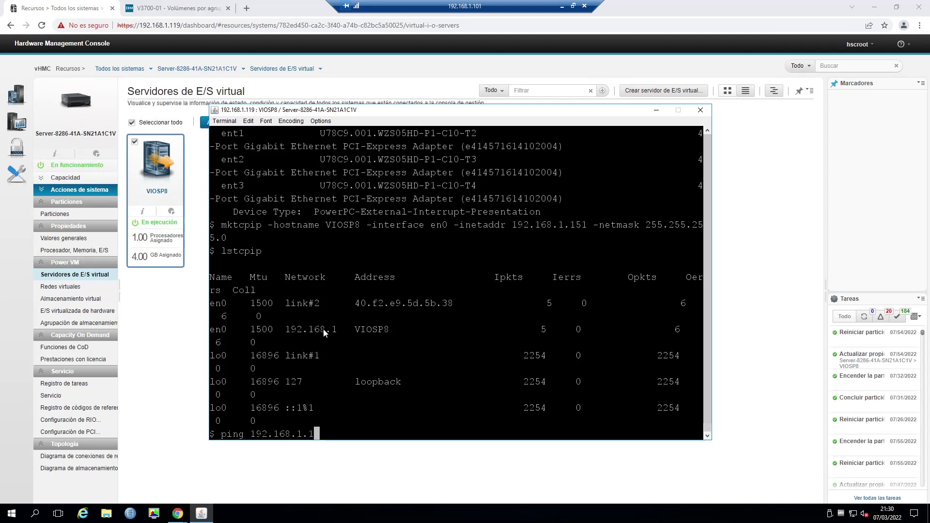
pyautogui.press('Return')
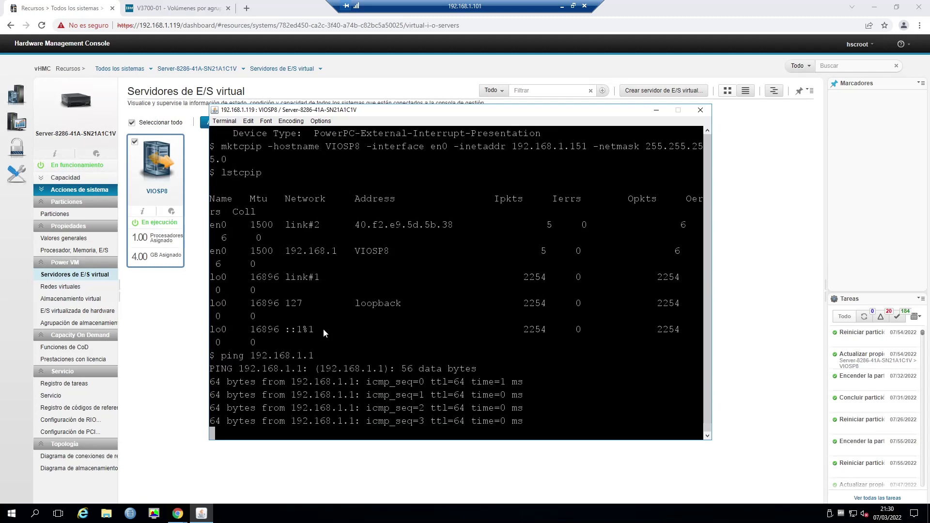
pyautogui.hotkey('ctrl', 'c')
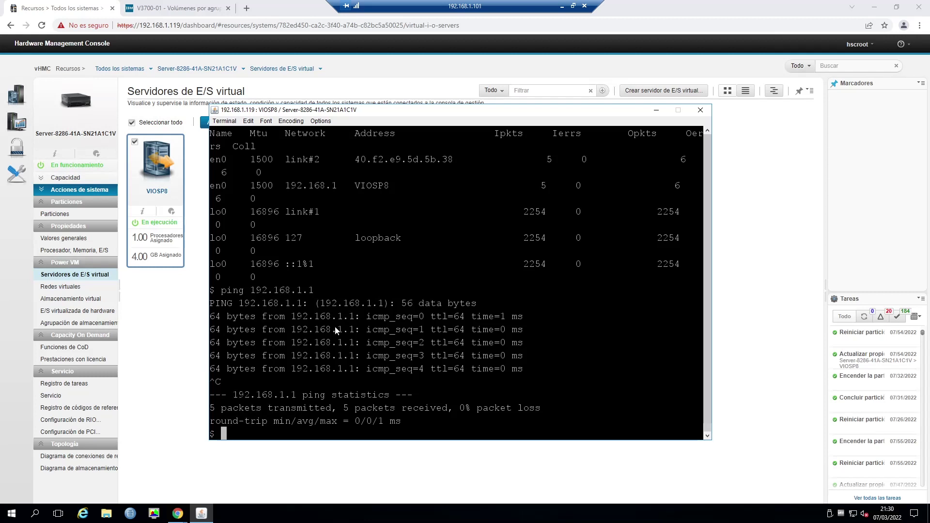
pyautogui.click(202, 200)
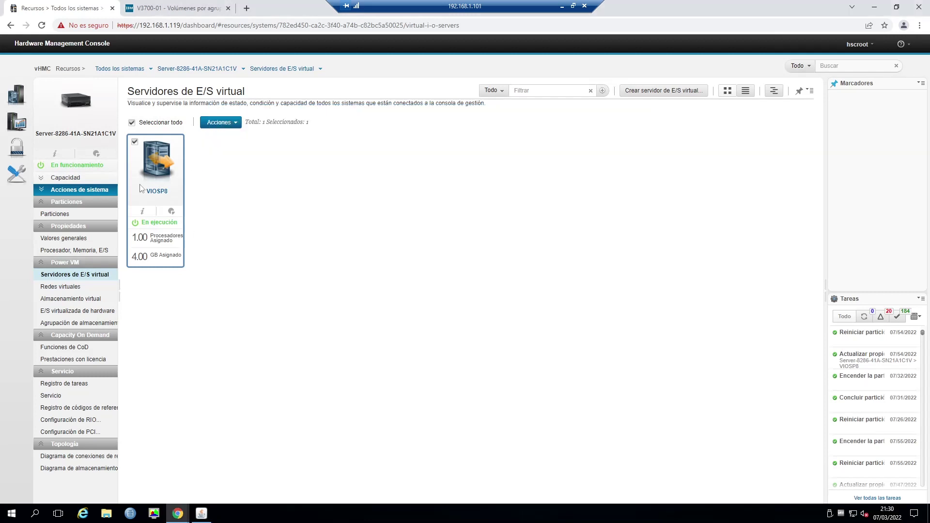
# Check VIOSP8's details popup for IP 192.168.1.151 and active RMC, then close it.
pyautogui.moveTo(143, 213)
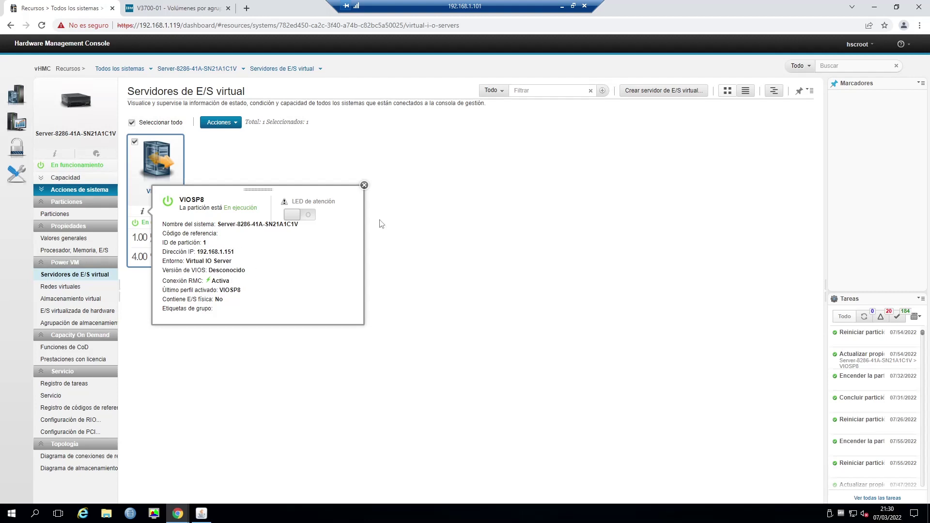
pyautogui.click(364, 185)
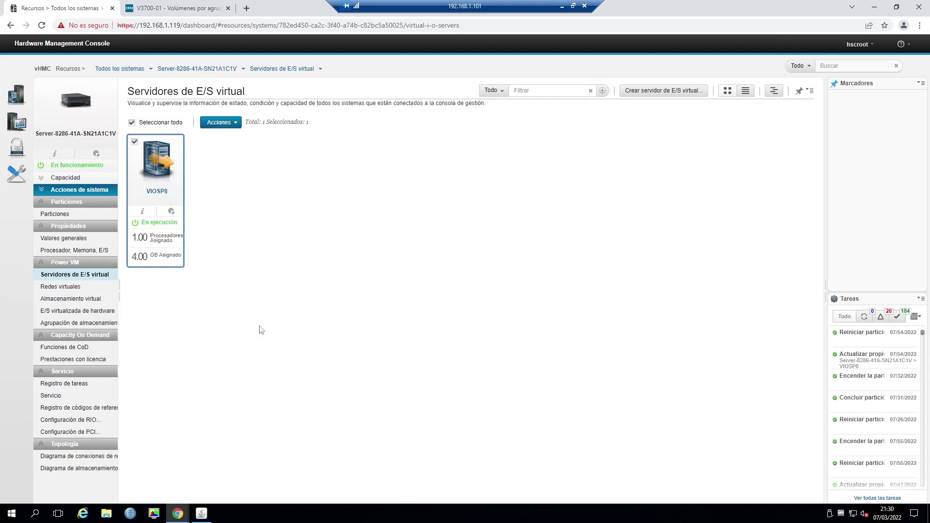
pyautogui.click(63, 300)
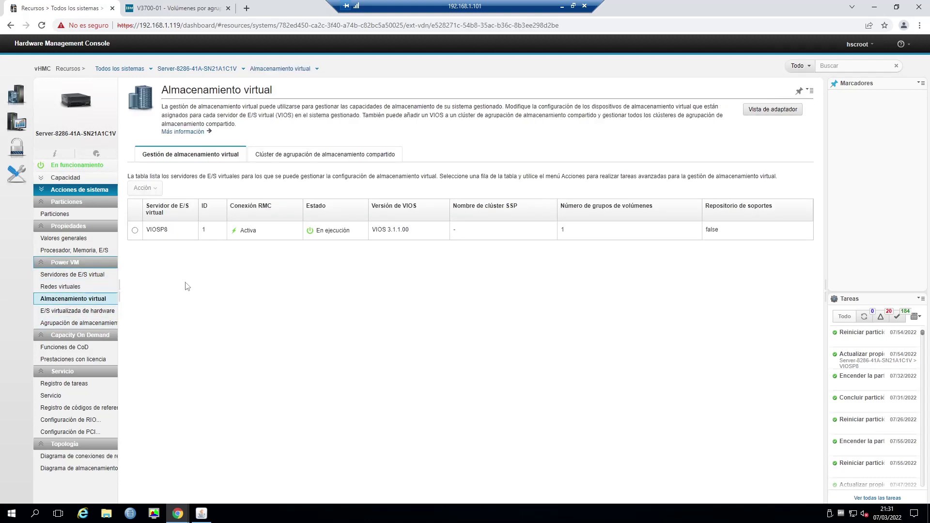
# Review VIOSP8's storage pools, physical volumes, optical devices and virtual fibre channel, then close.
pyautogui.click(135, 231)
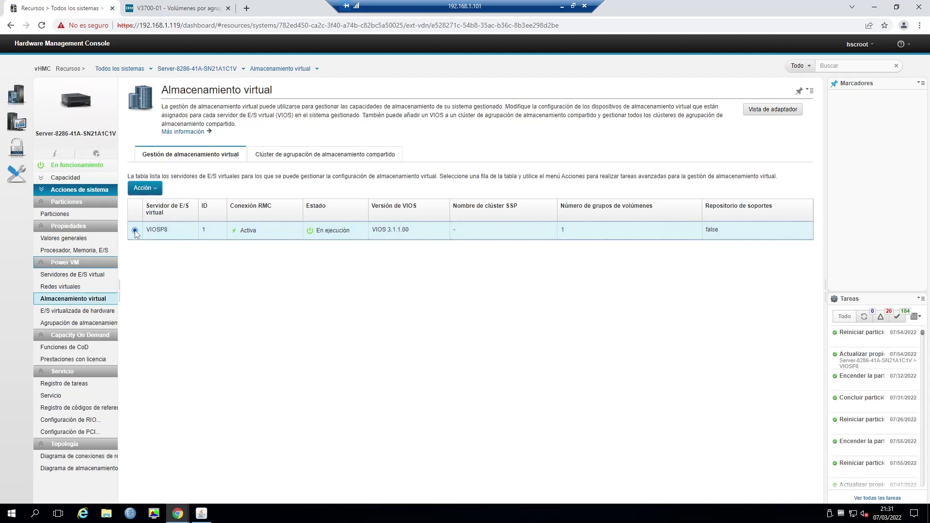
pyautogui.click(155, 189)
pyautogui.click(169, 206)
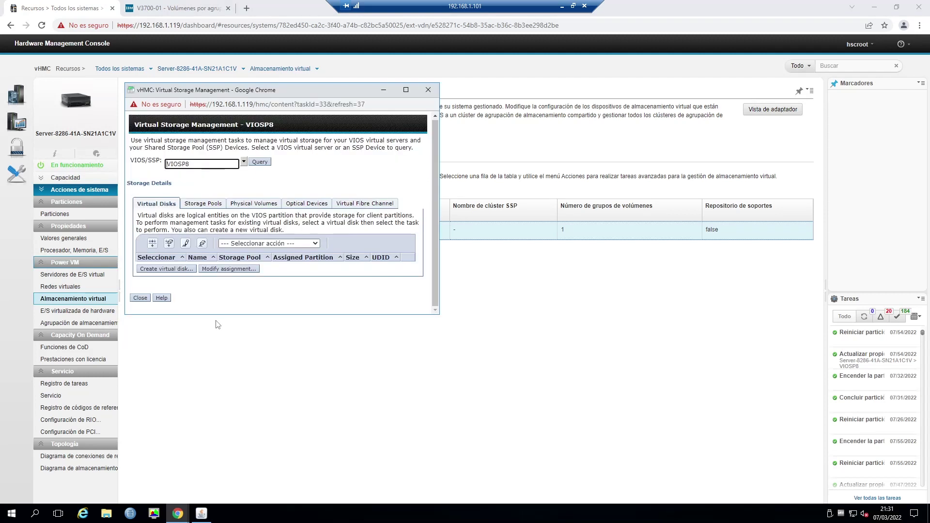
pyautogui.click(206, 208)
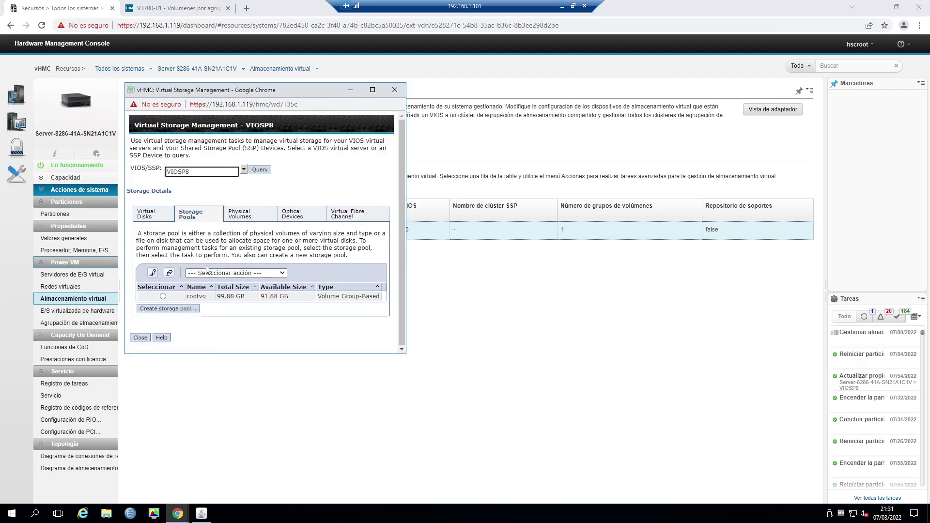
pyautogui.click(244, 217)
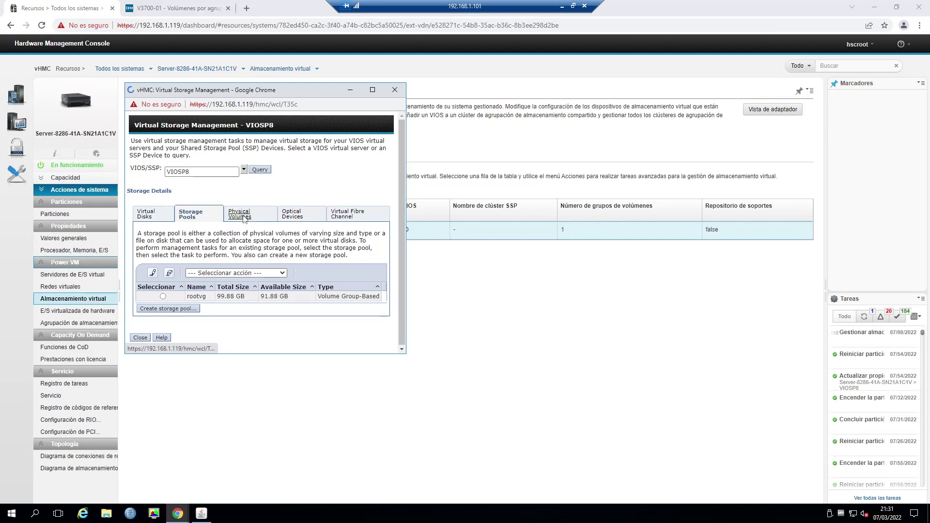
pyautogui.click(303, 208)
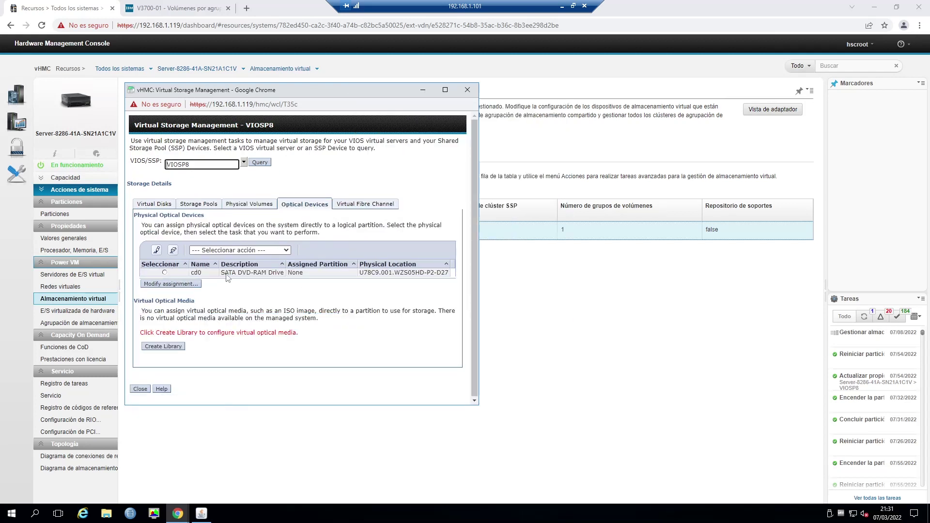
pyautogui.click(371, 205)
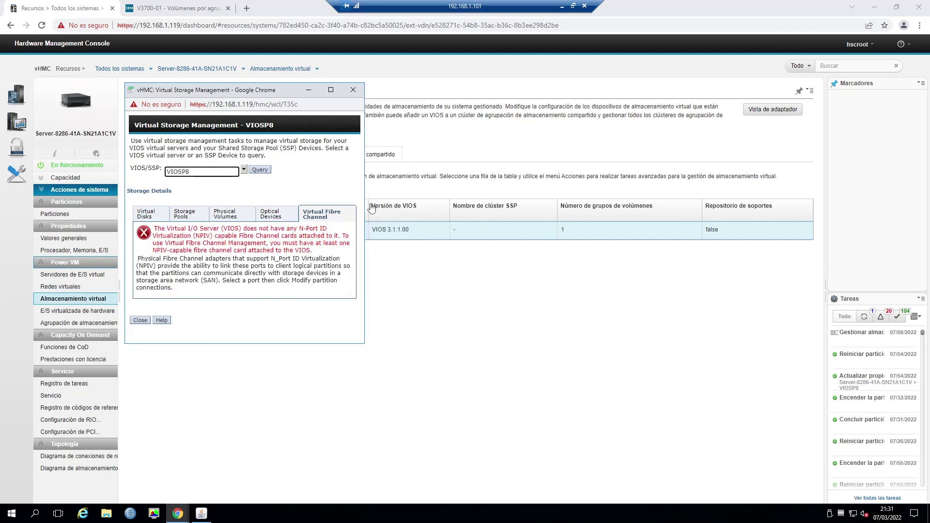
pyautogui.click(140, 320)
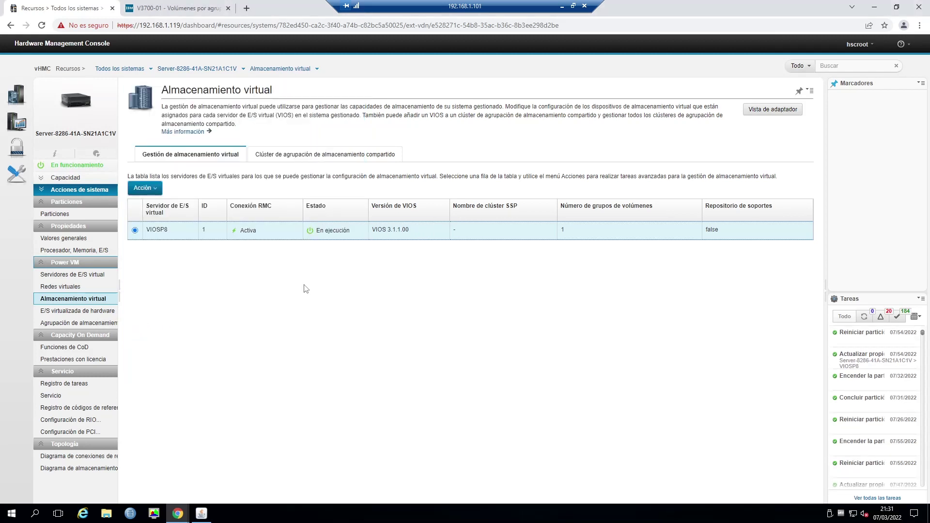